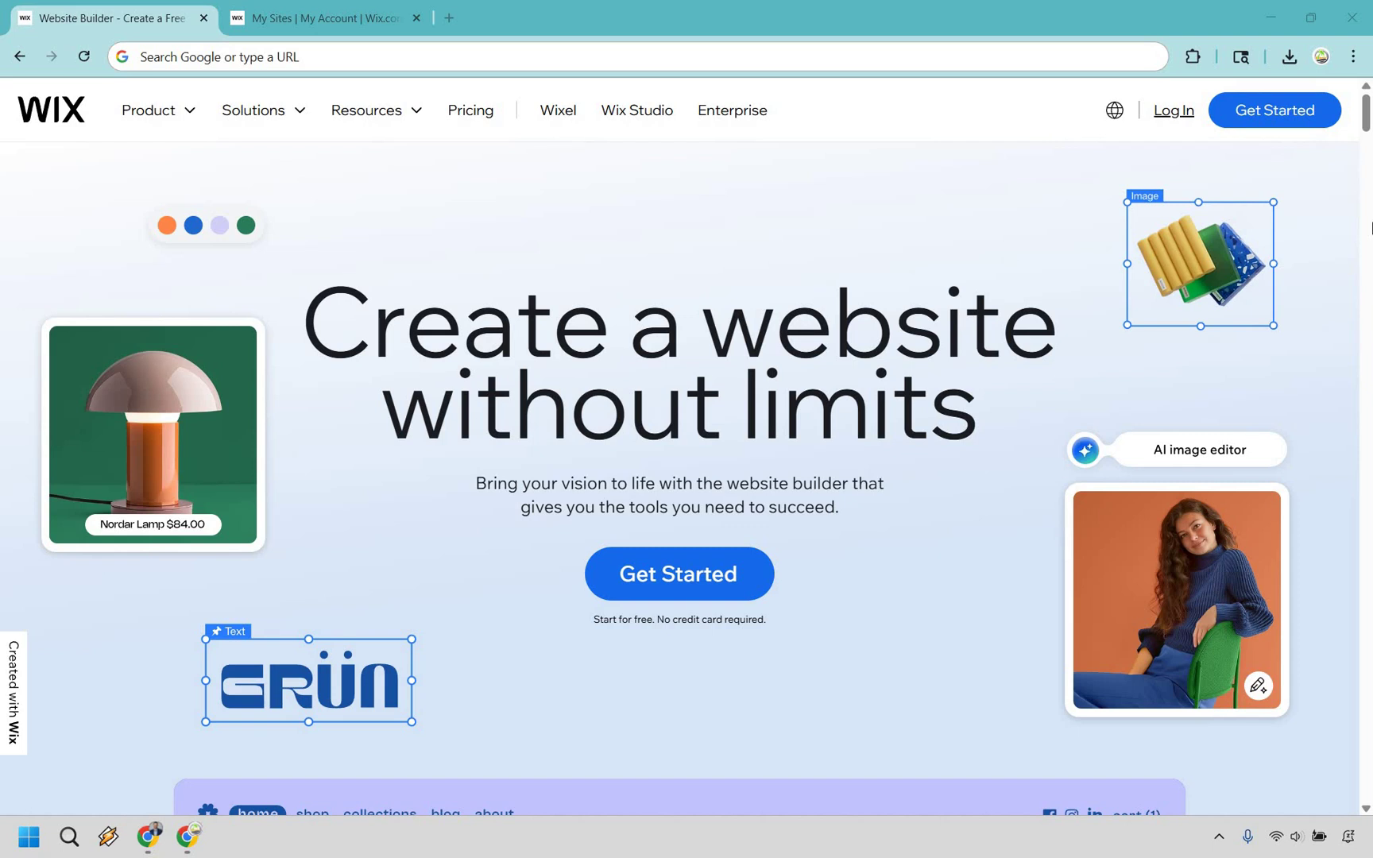
From the My Sites list, start creating a new website with Create New Site
{"action": "left_click", "coordinate": [337, 9]}
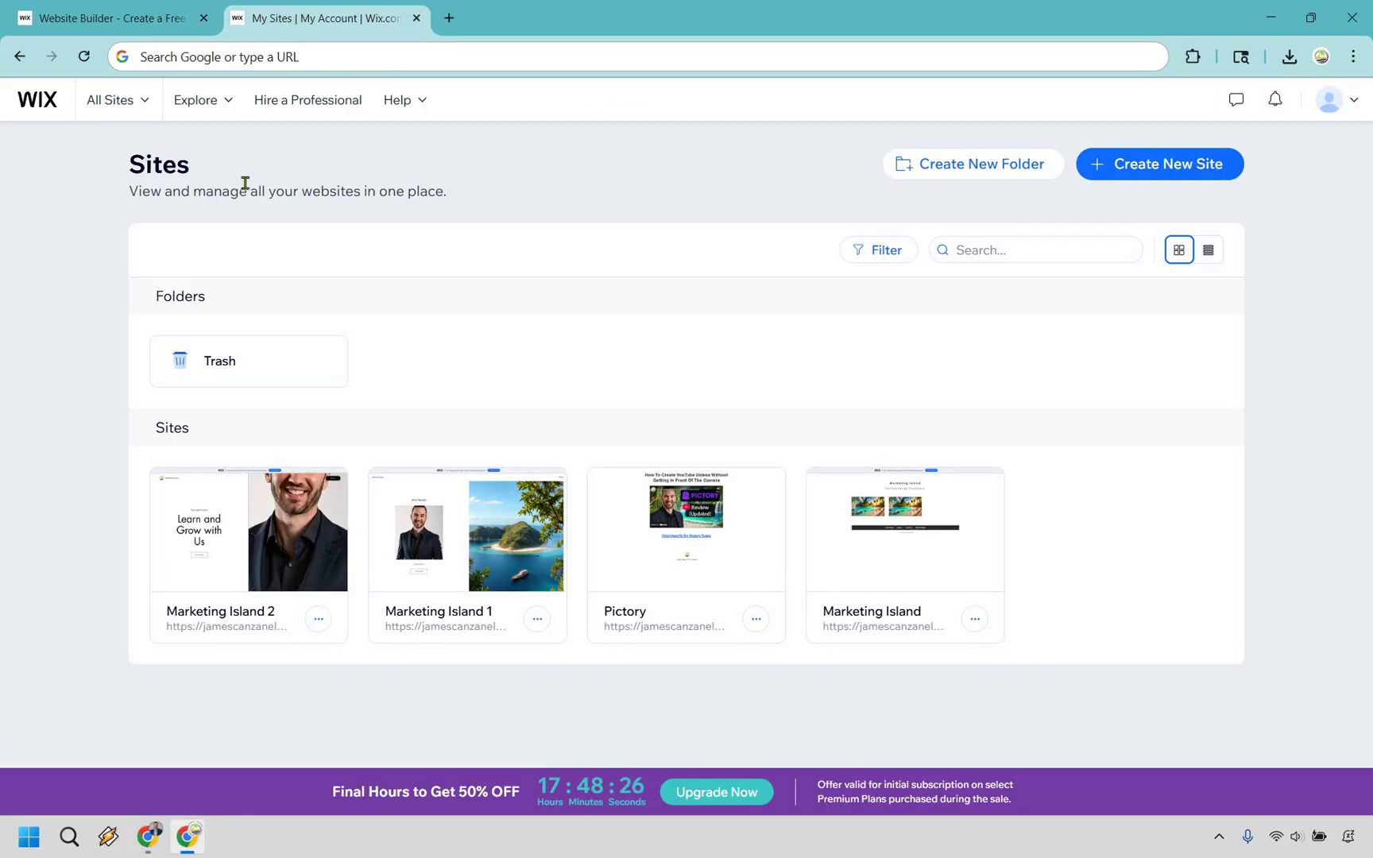
{"action": "left_click", "coordinate": [115, 102]}
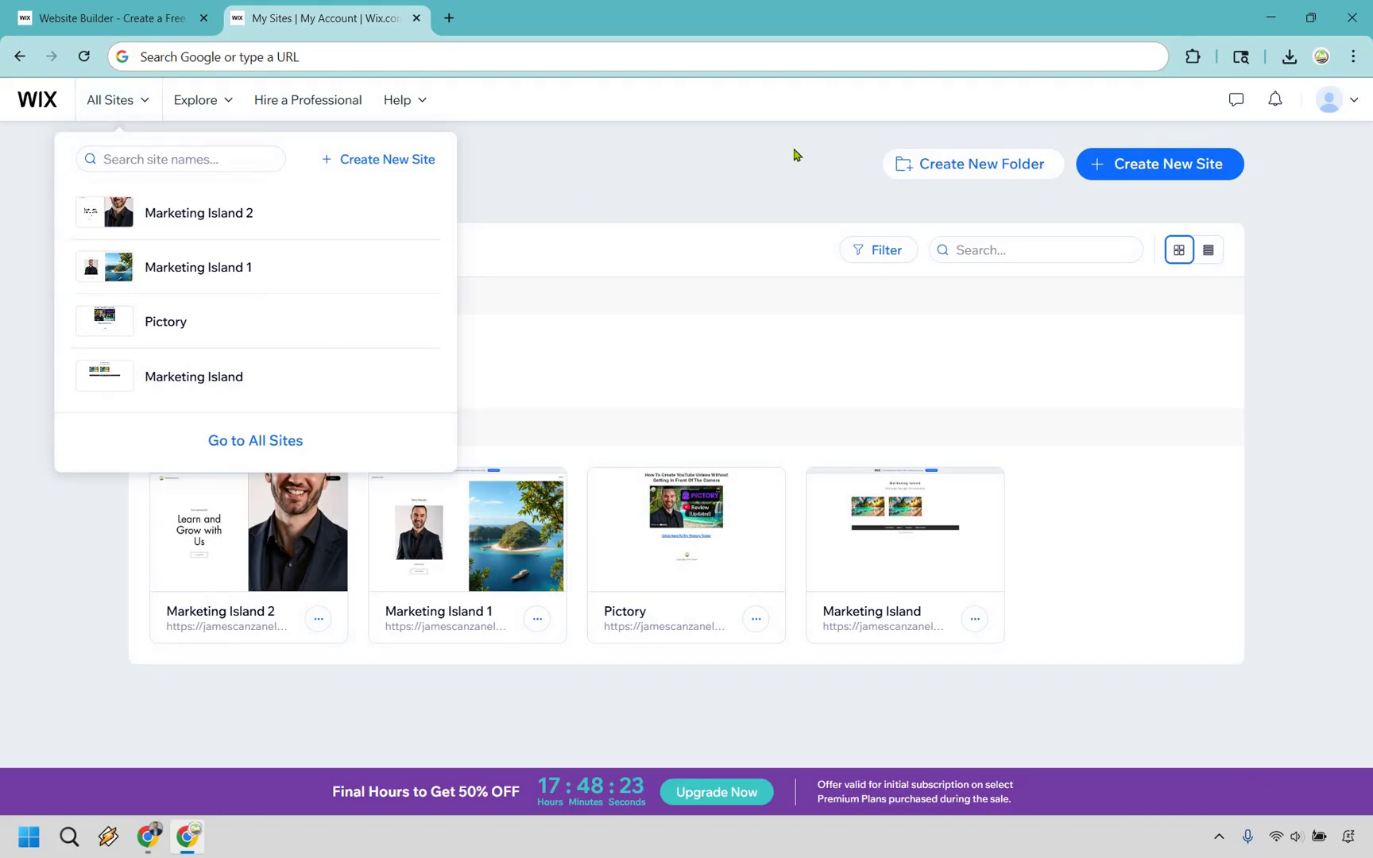
{"action": "left_click", "coordinate": [1218, 165]}
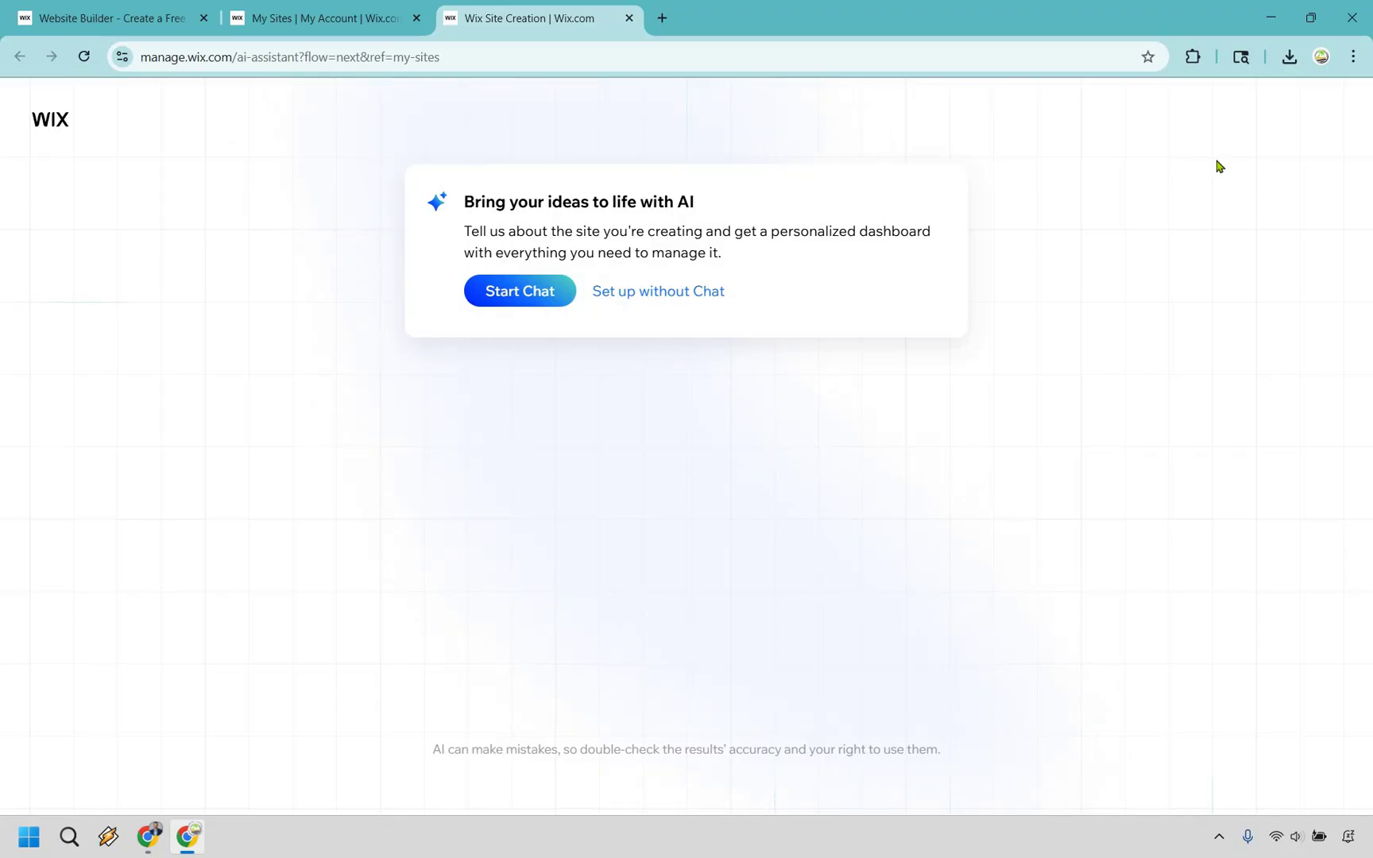
Set up without chat and choose Design Portfolio as the website type
{"action": "left_click", "coordinate": [690, 292]}
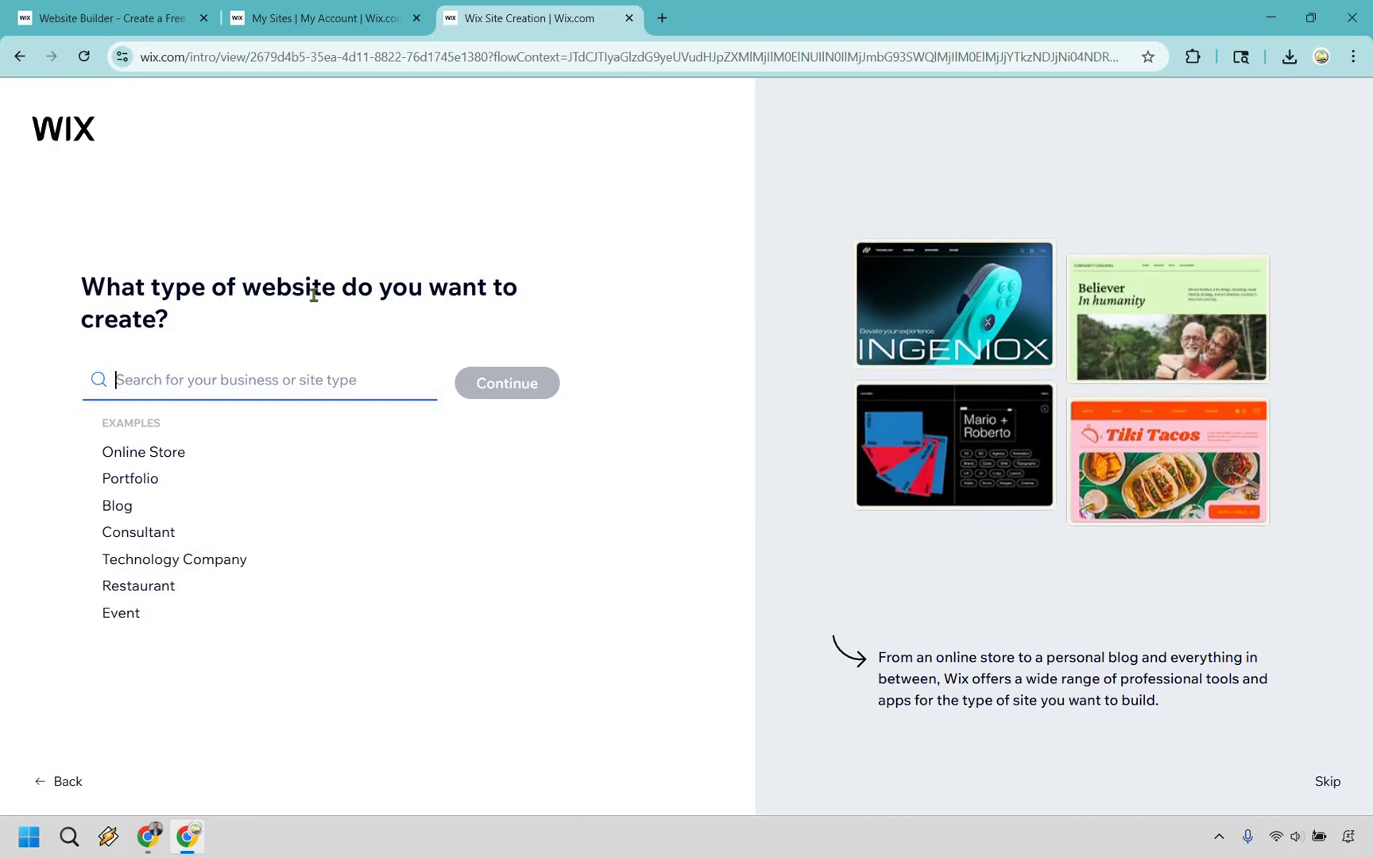
{"action": "left_click", "coordinate": [135, 480]}
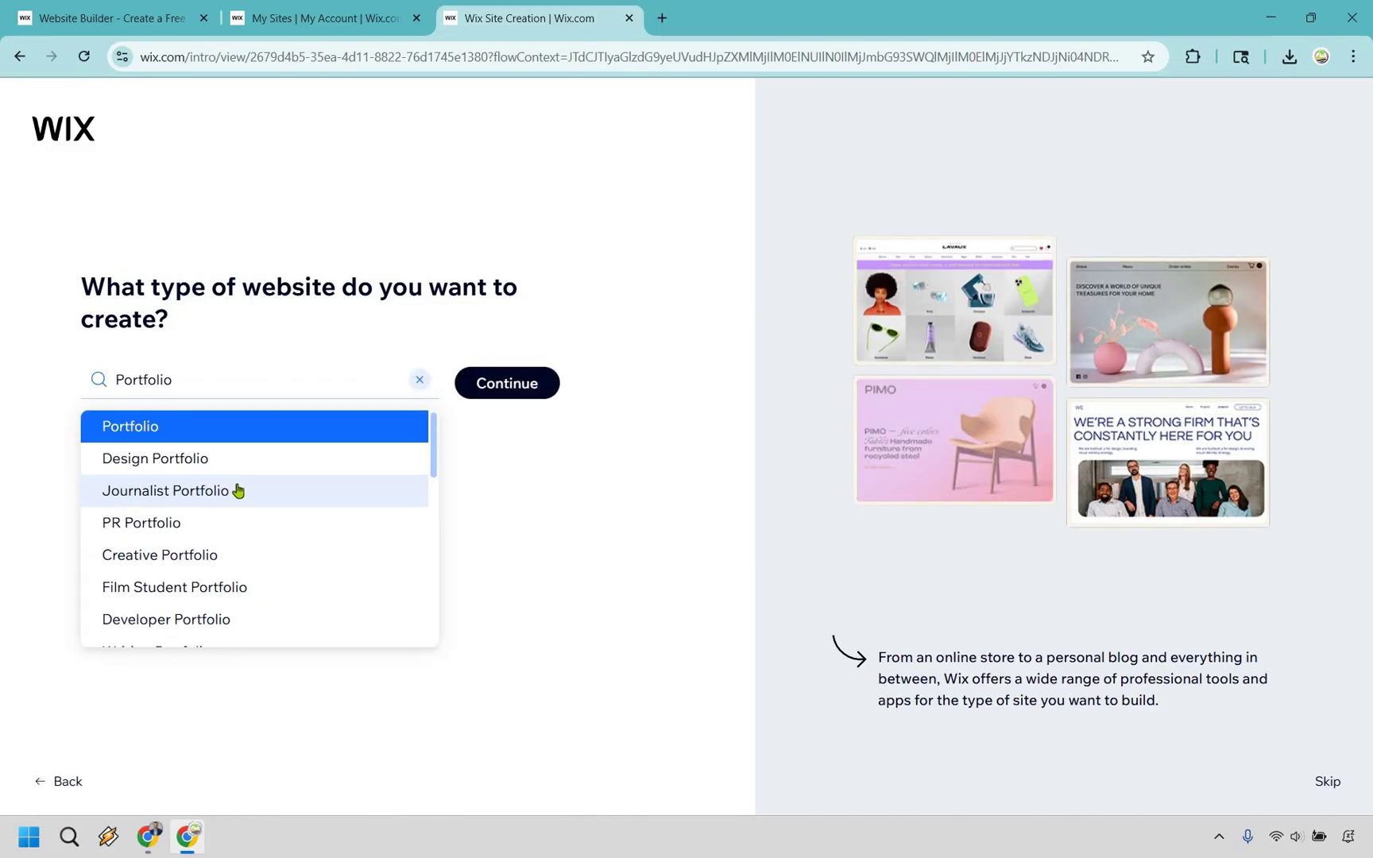
{"action": "scroll", "coordinate": [239, 495], "scroll_direction": "down", "scroll_amount": 1}
{"action": "scroll", "coordinate": [240, 496], "scroll_direction": "down", "scroll_amount": 1}
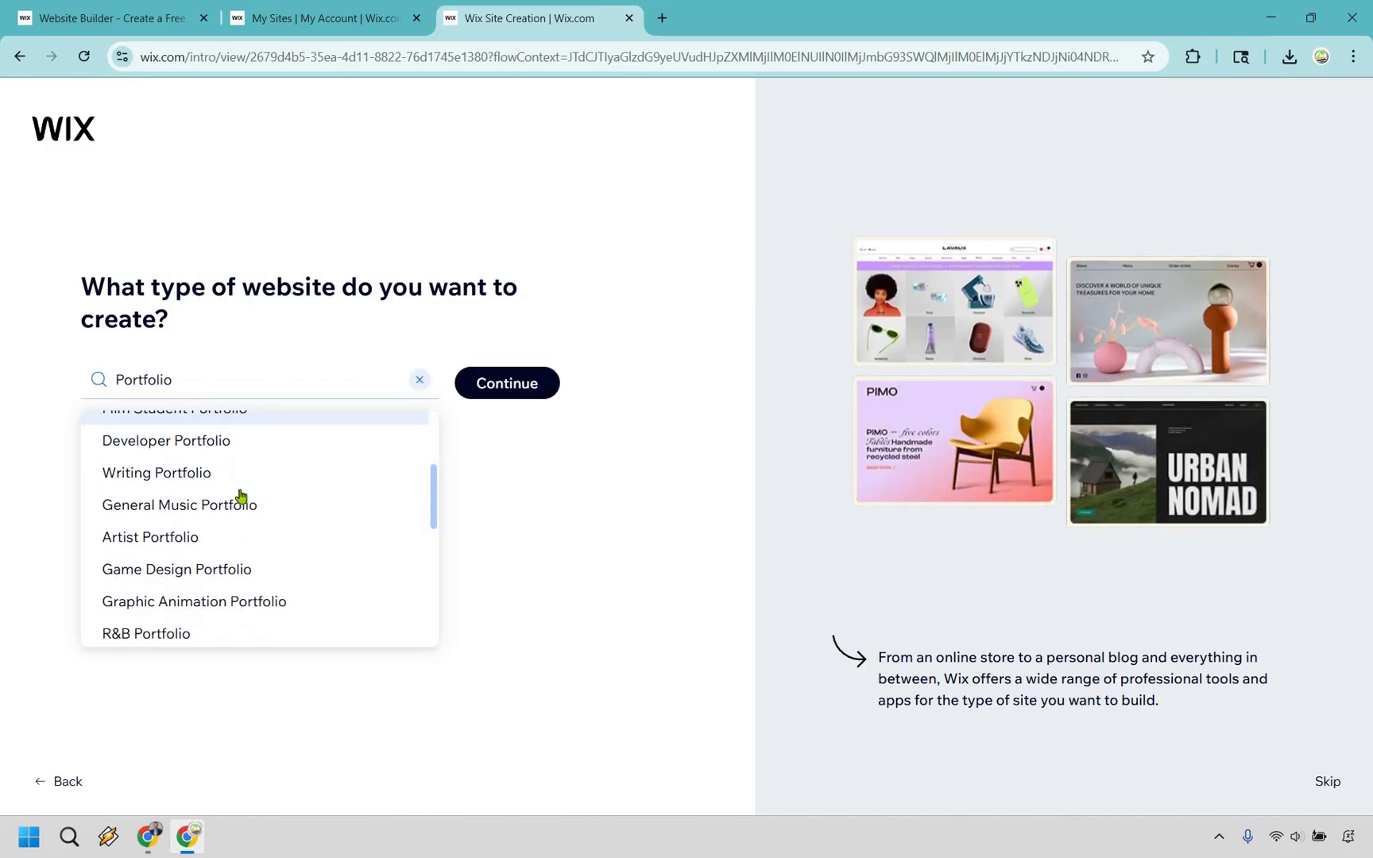
{"action": "scroll", "coordinate": [241, 497], "scroll_direction": "down", "scroll_amount": 1}
{"action": "scroll", "coordinate": [240, 496], "scroll_direction": "down", "scroll_amount": 2}
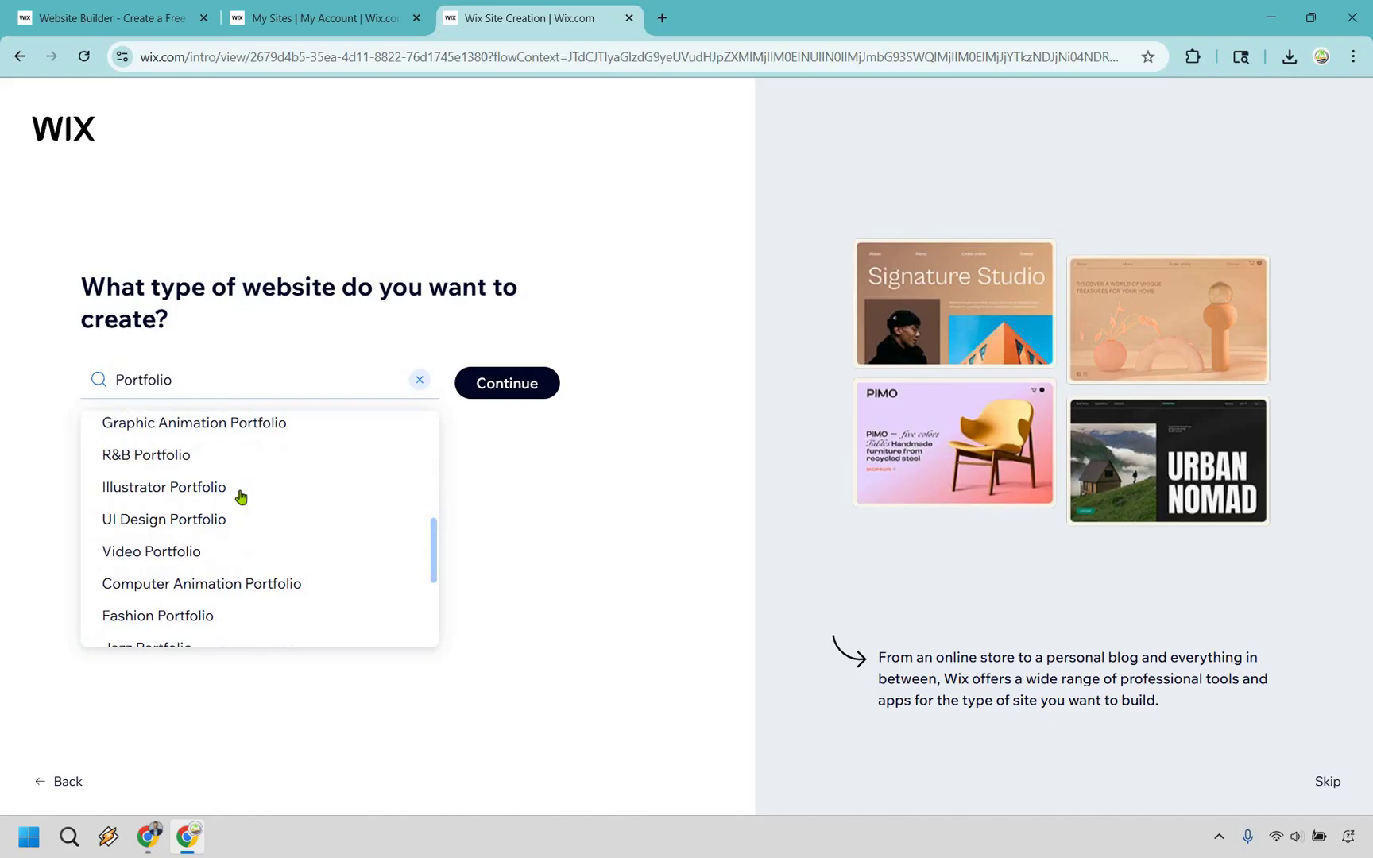
{"action": "scroll", "coordinate": [241, 496], "scroll_direction": "down", "scroll_amount": 2}
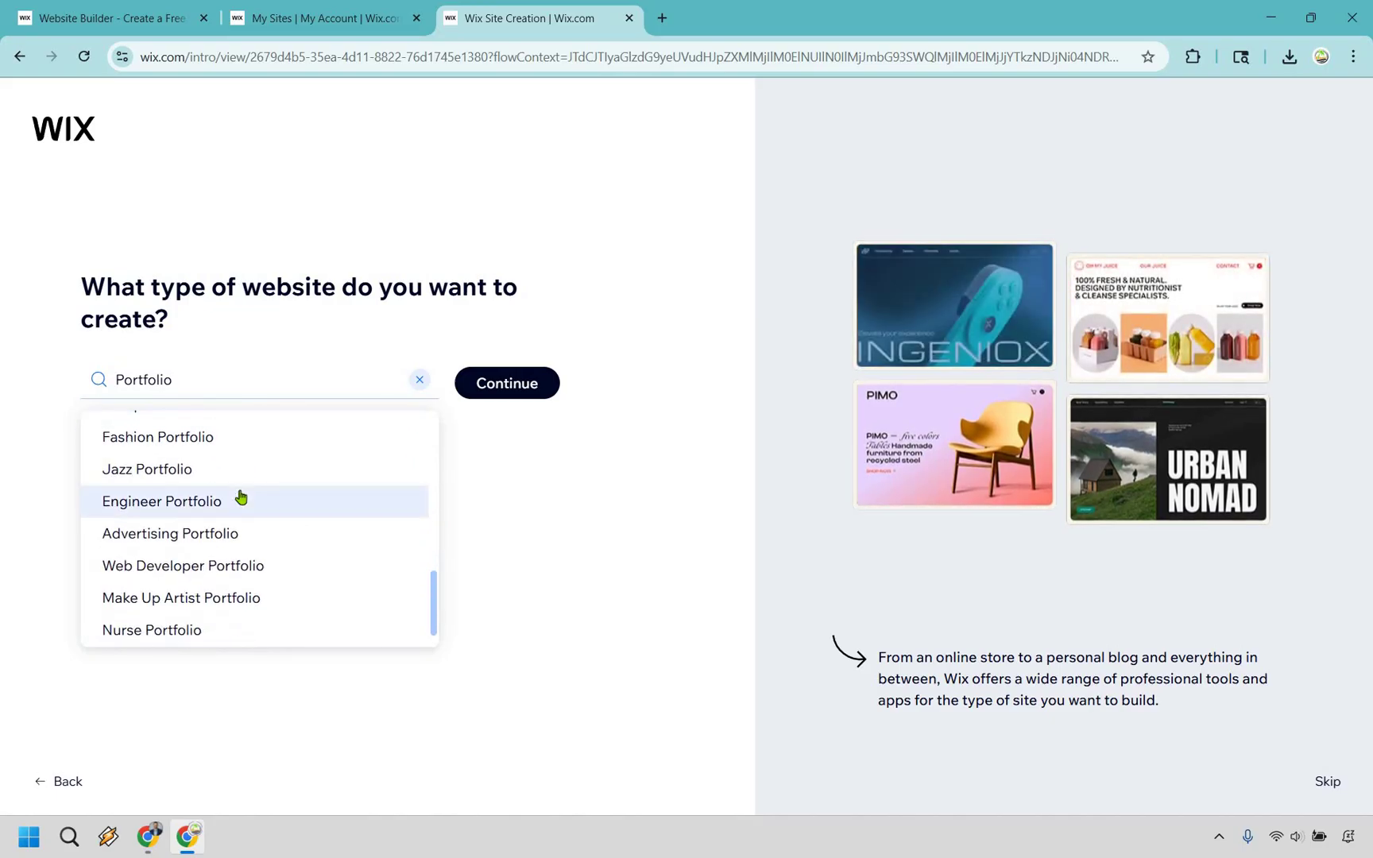
{"action": "scroll", "coordinate": [241, 497], "scroll_direction": "down", "scroll_amount": 1}
{"action": "scroll", "coordinate": [239, 494], "scroll_direction": "up", "scroll_amount": 5}
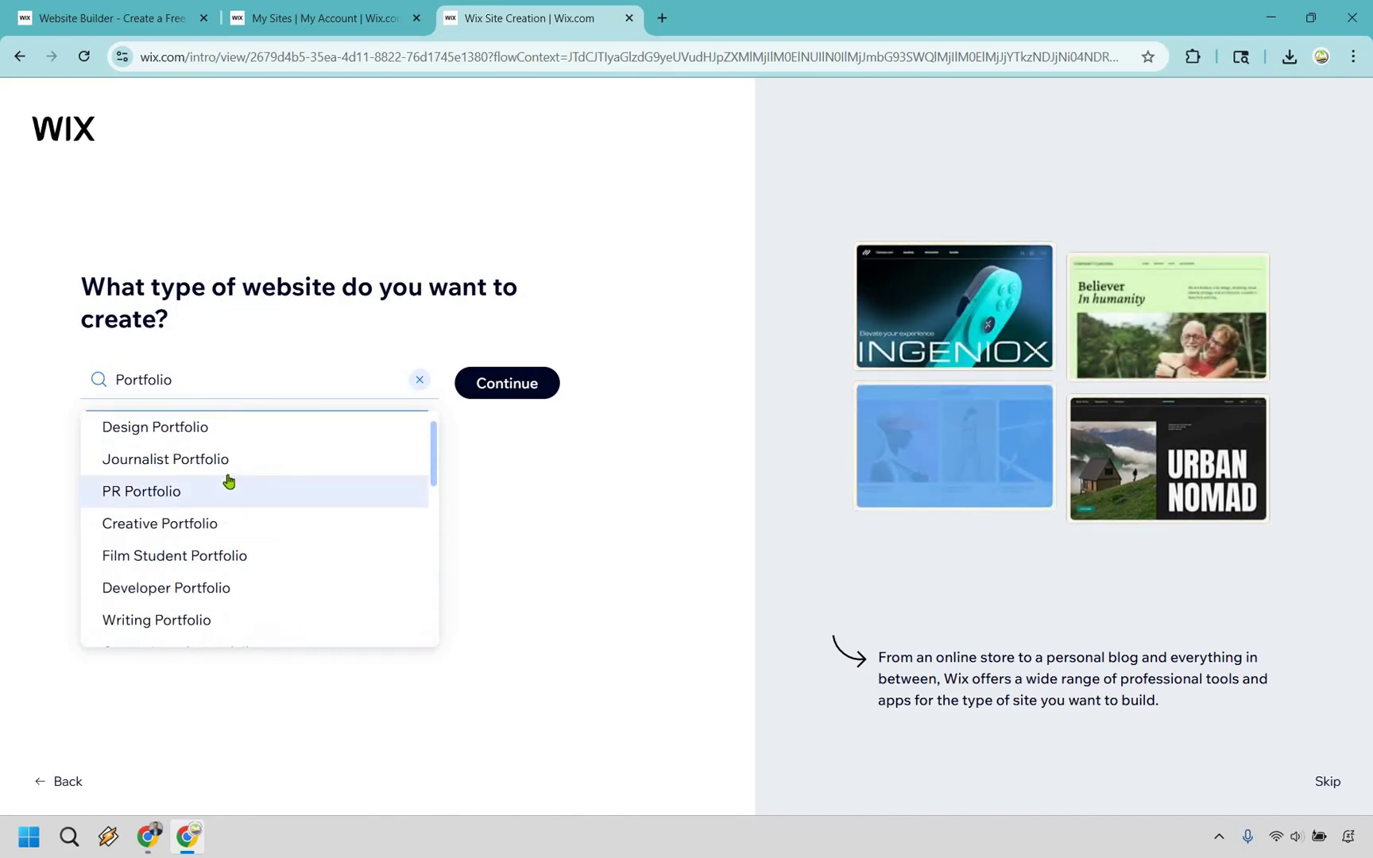
{"action": "scroll", "coordinate": [224, 481], "scroll_direction": "up", "scroll_amount": 1}
{"action": "left_click", "coordinate": [262, 458]}
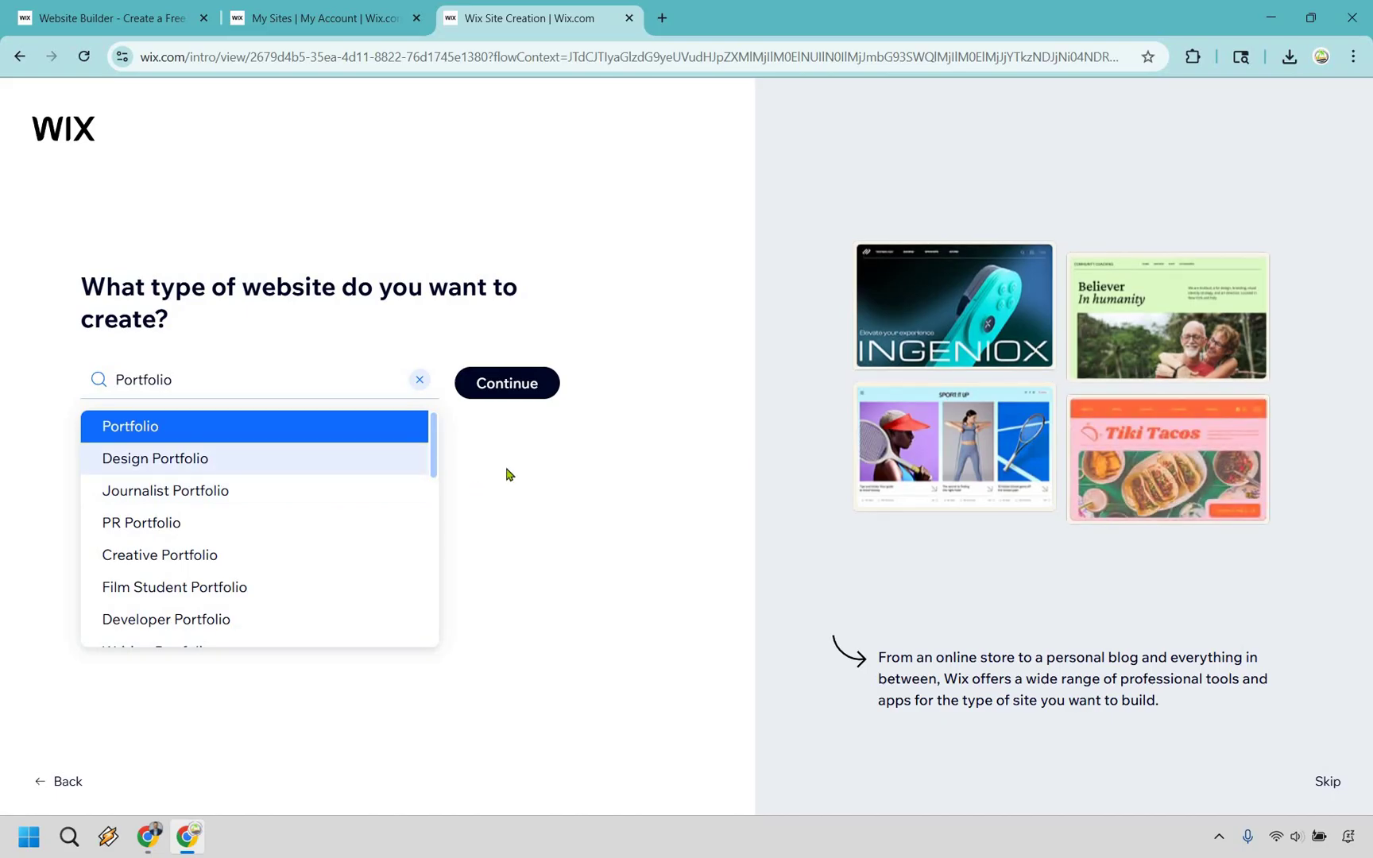
{"action": "left_click", "coordinate": [520, 383]}
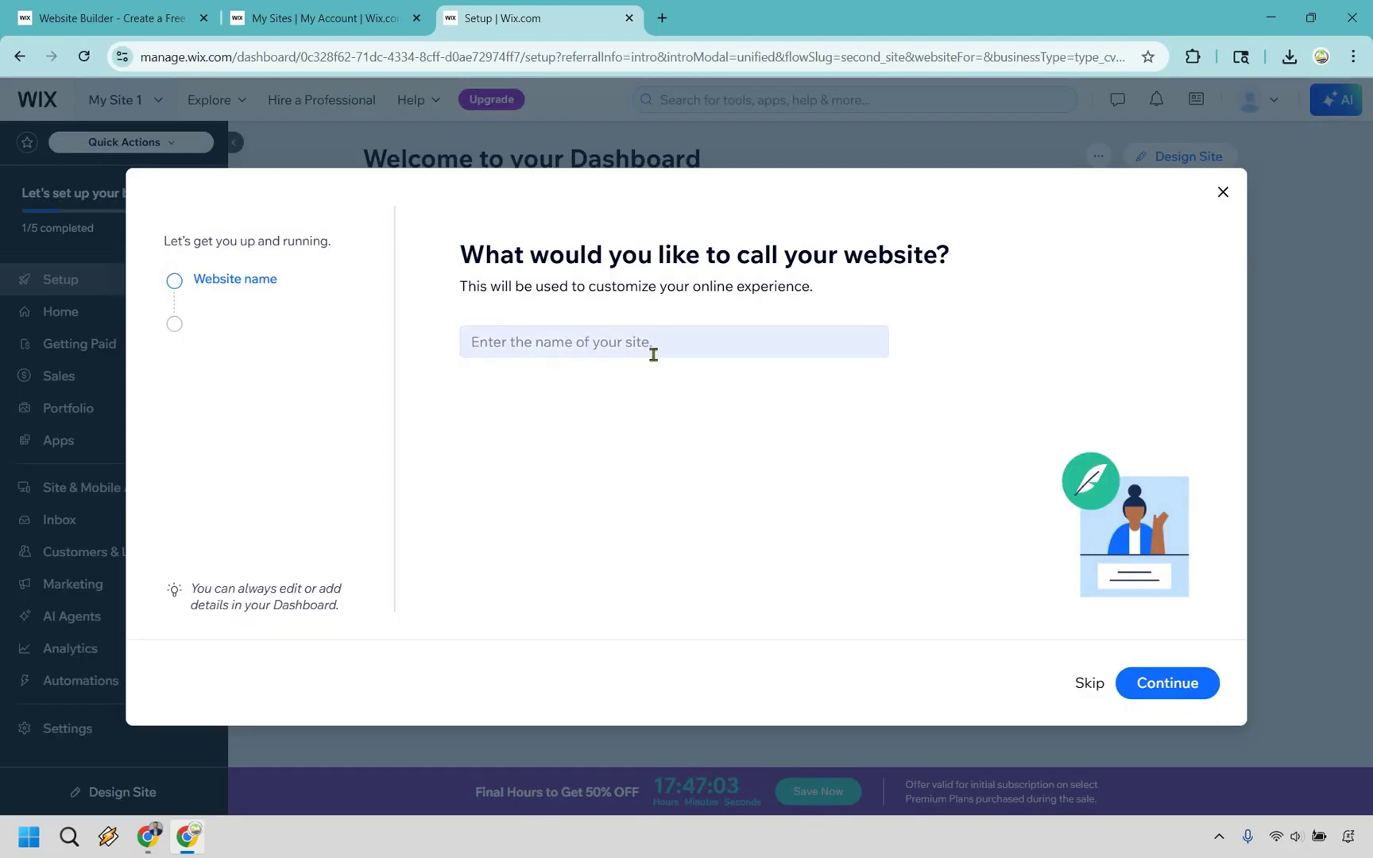
Name the site 'Marketing Island'
{"action": "left_click", "coordinate": [653, 354]}
{"action": "type", "text": "Marketing Island"}
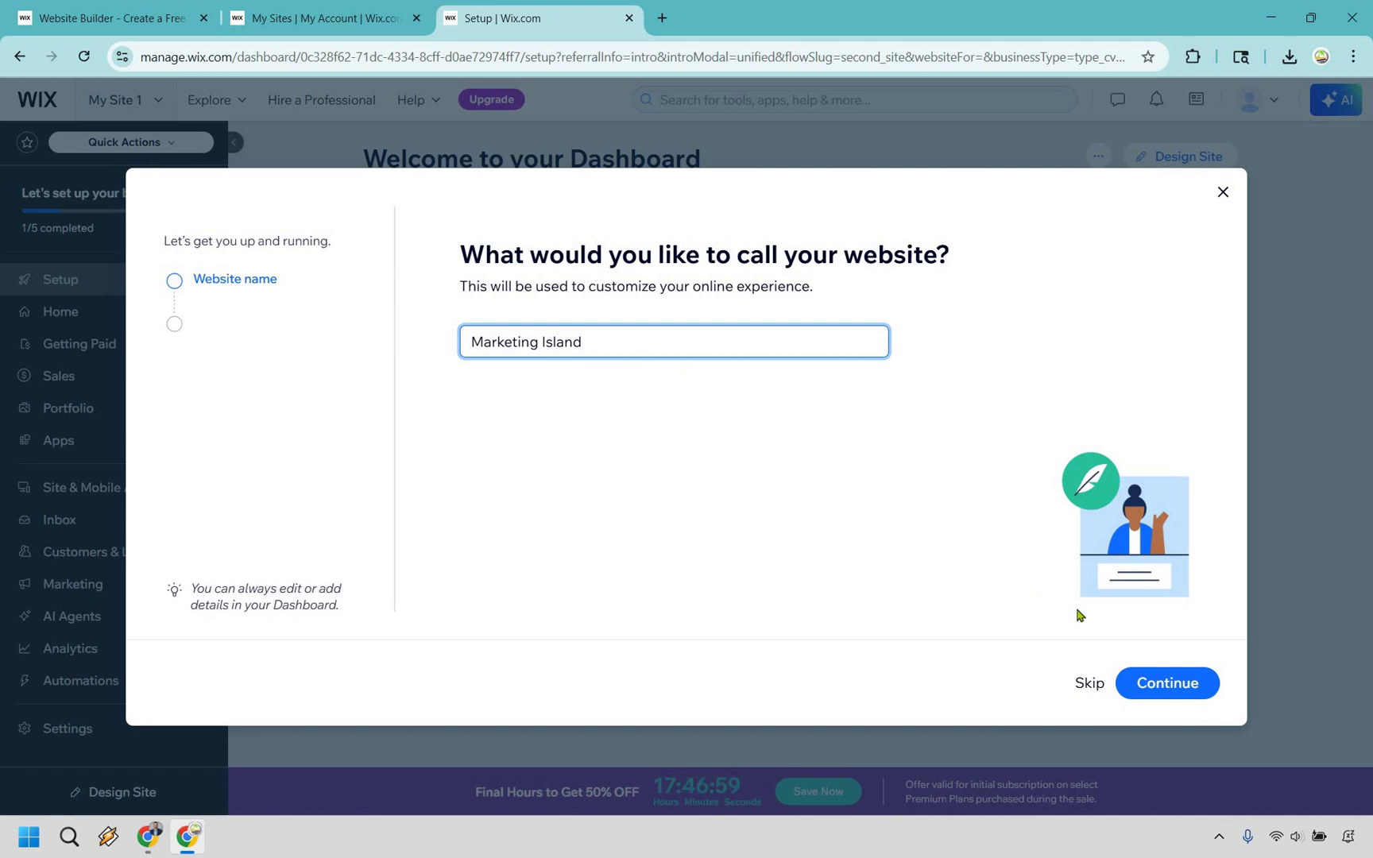
{"action": "left_click", "coordinate": [1176, 688]}
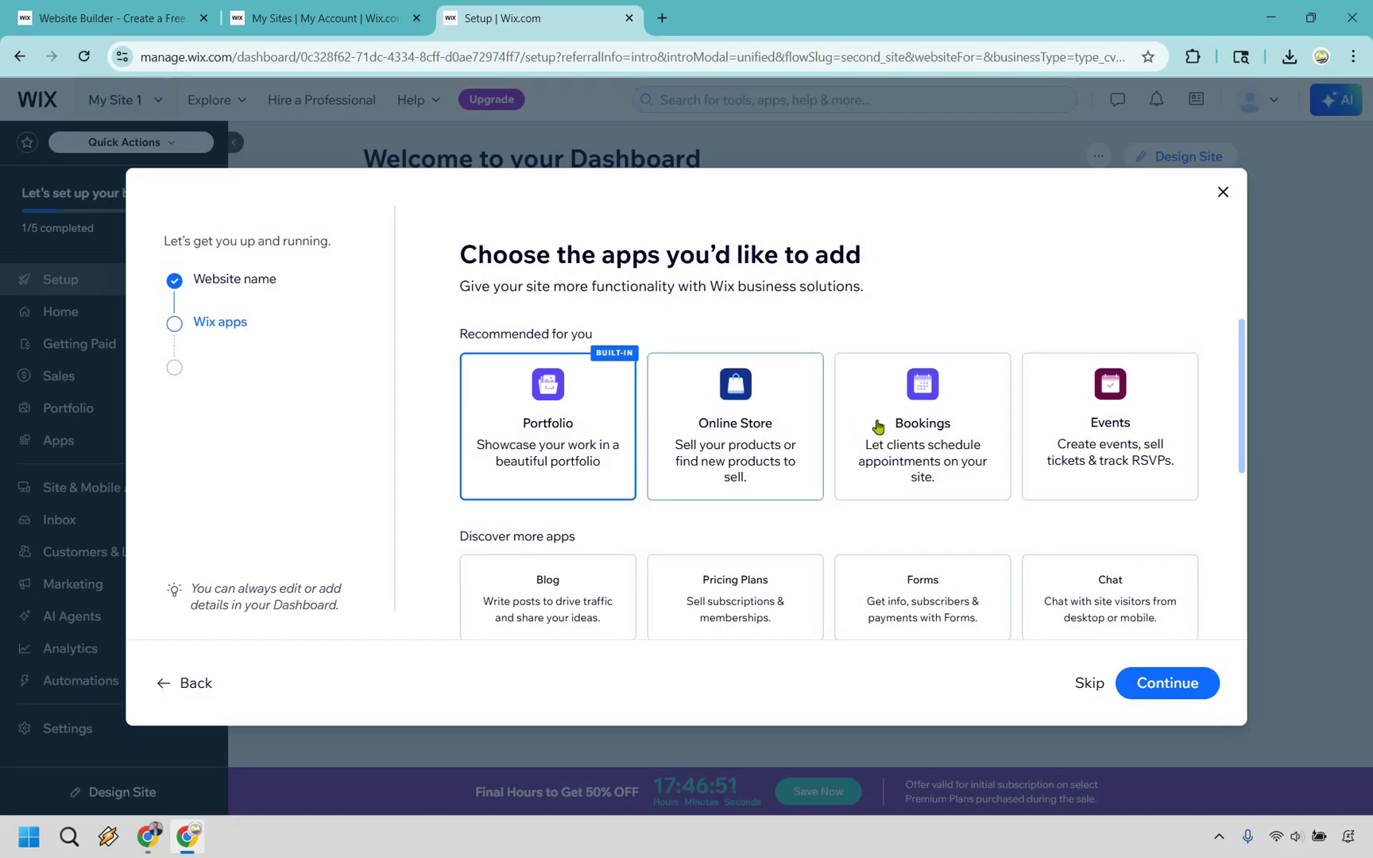
Keep only the Portfolio app selected, dropping Online Store, Bookings and Events, and finish setup
{"action": "left_click", "coordinate": [816, 419]}
{"action": "left_click", "coordinate": [946, 418]}
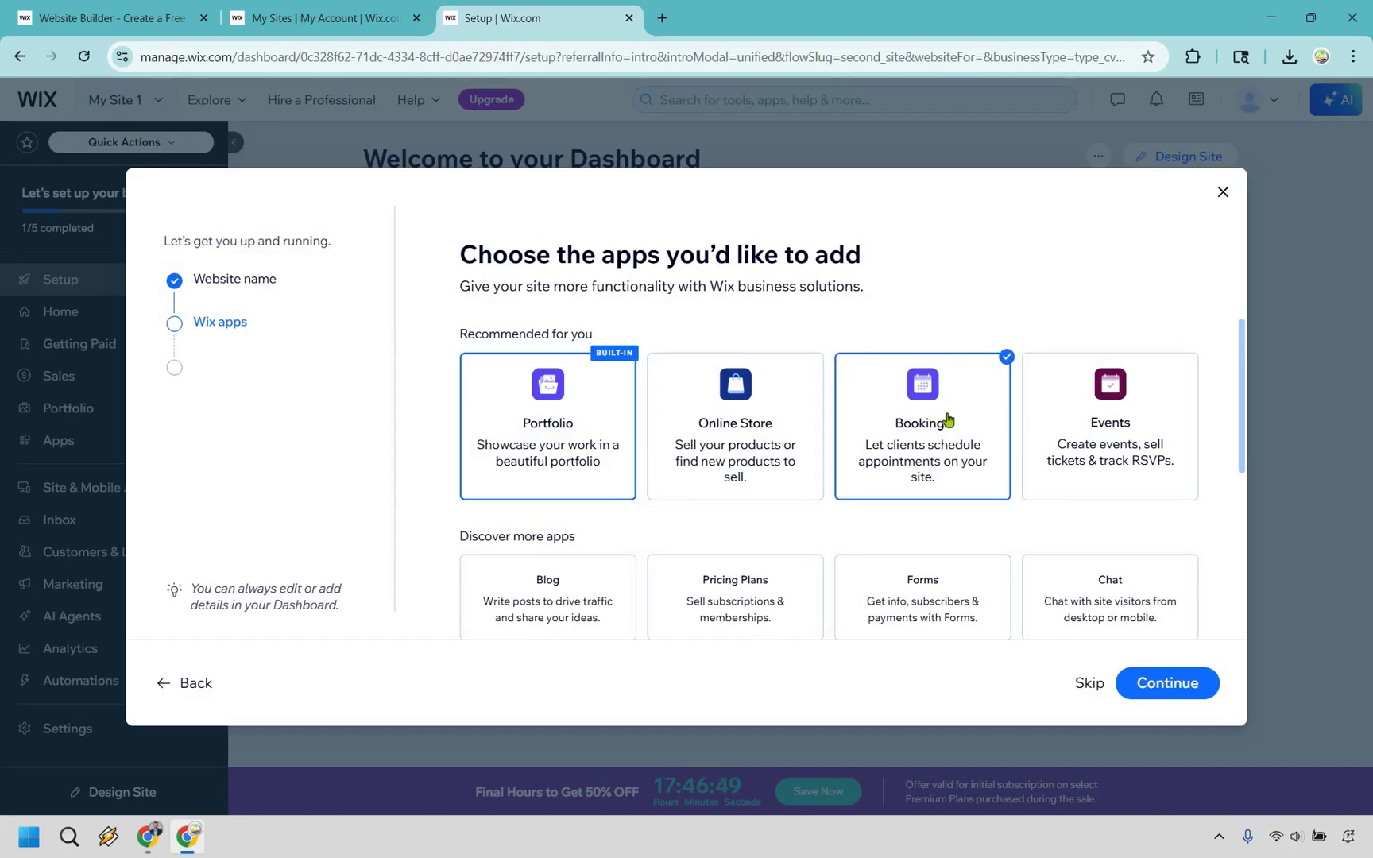
{"action": "left_click", "coordinate": [1114, 417]}
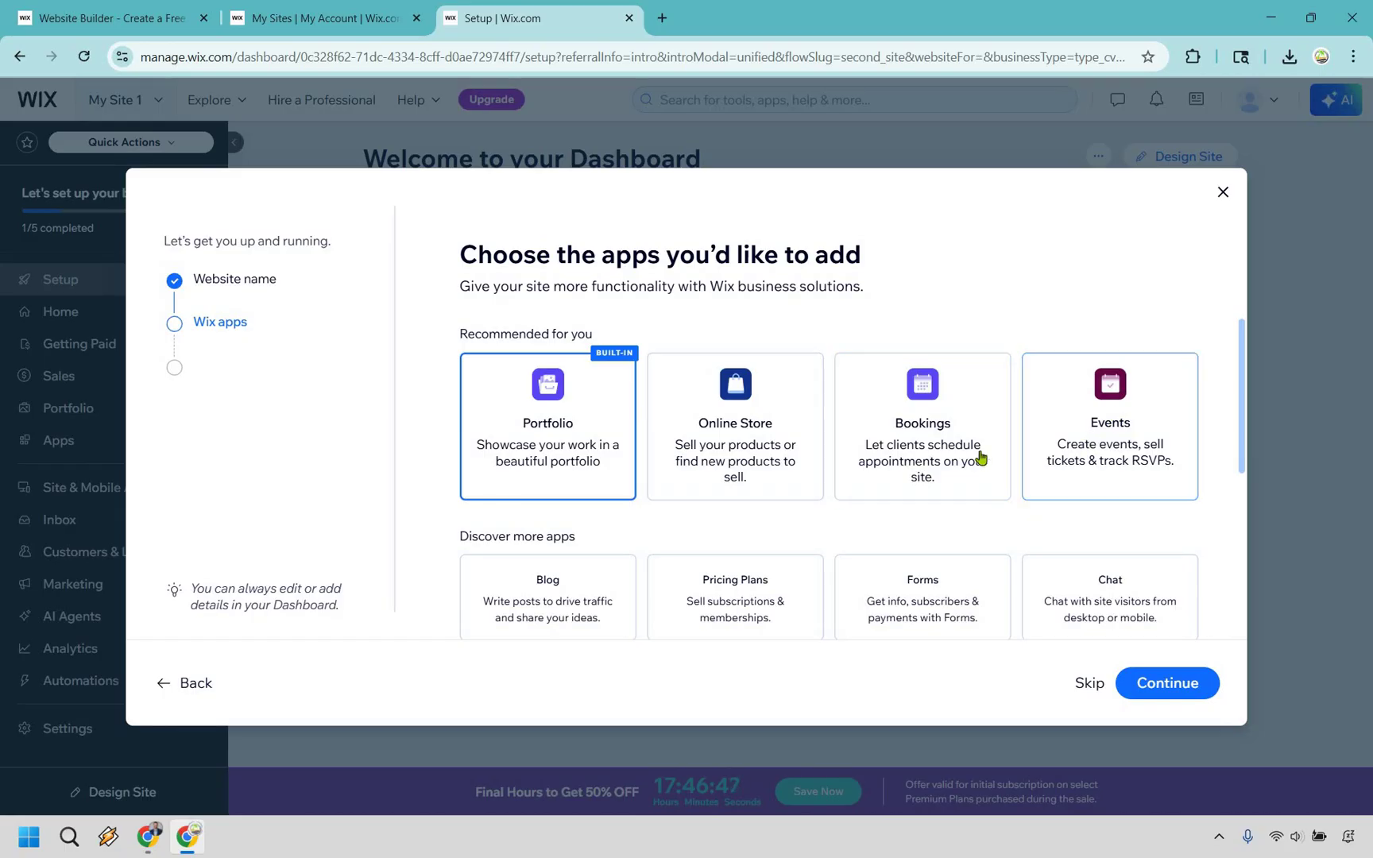
{"action": "scroll", "coordinate": [980, 460], "scroll_direction": "down", "scroll_amount": 3}
{"action": "scroll", "coordinate": [982, 457], "scroll_direction": "up", "scroll_amount": 3}
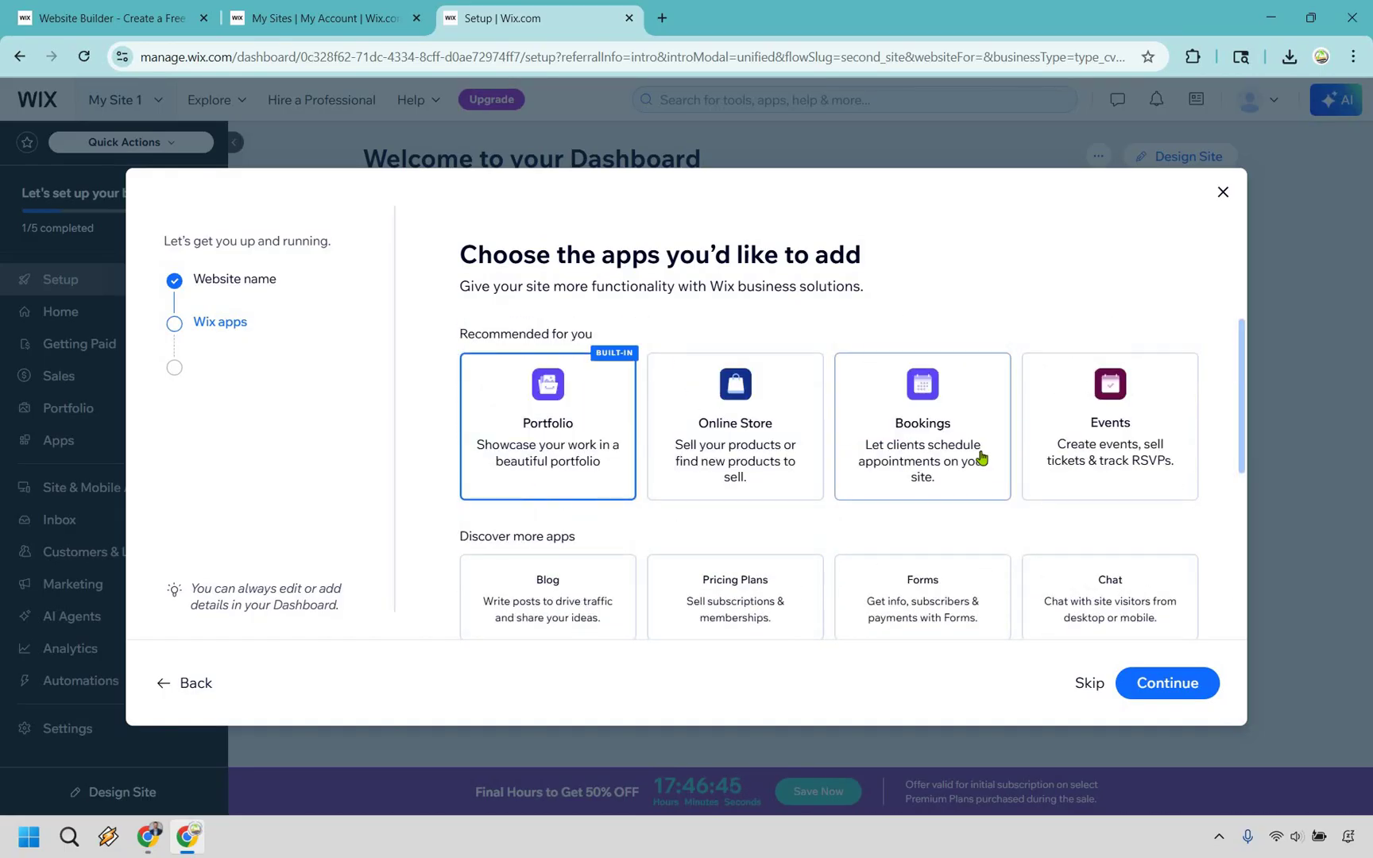
{"action": "left_click", "coordinate": [470, 377]}
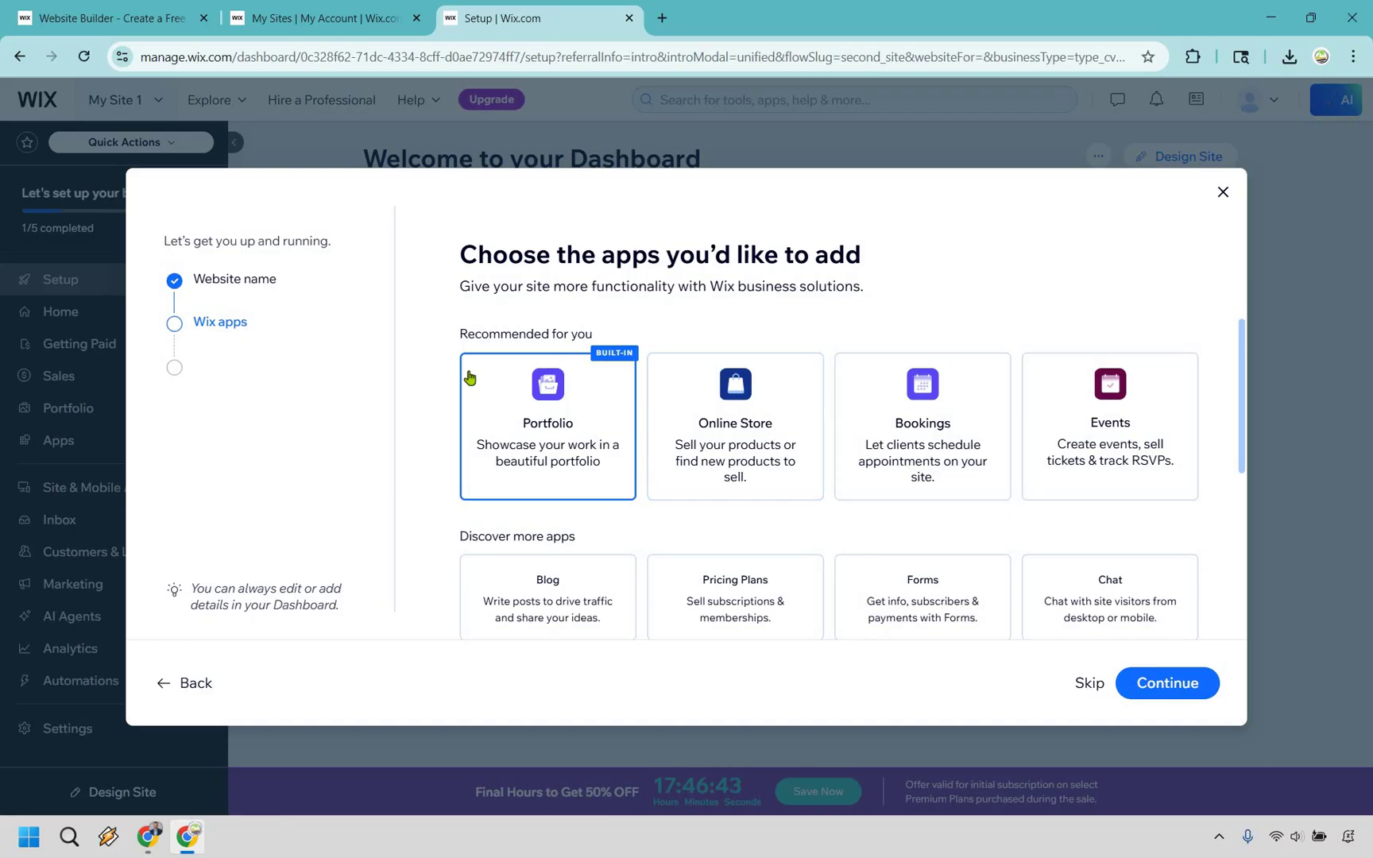
{"action": "left_click", "coordinate": [1186, 689]}
{"action": "left_click", "coordinate": [1186, 689]}
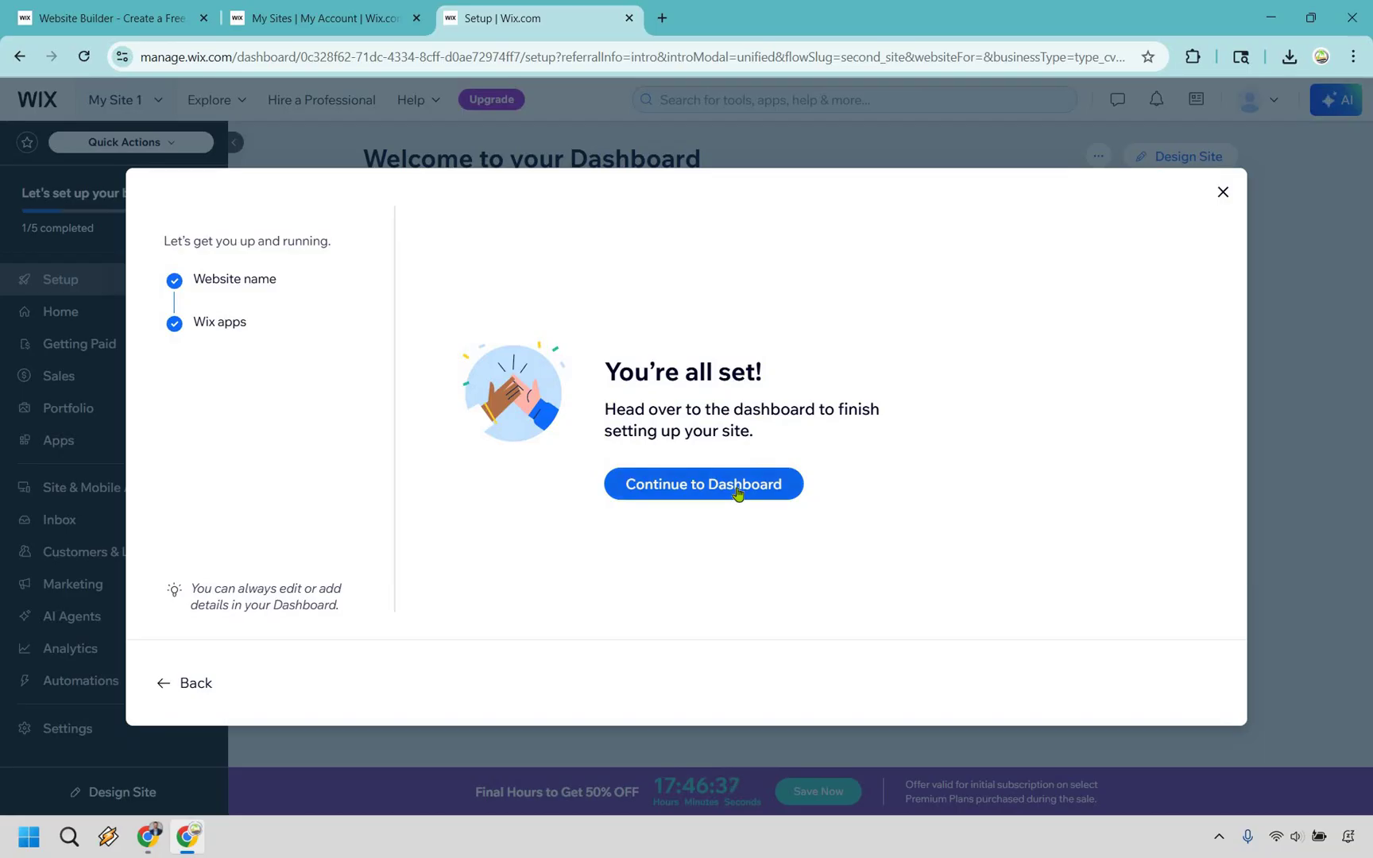
Go to the Marketing Island dashboard and bring up the Design Site options
{"action": "left_click", "coordinate": [737, 491]}
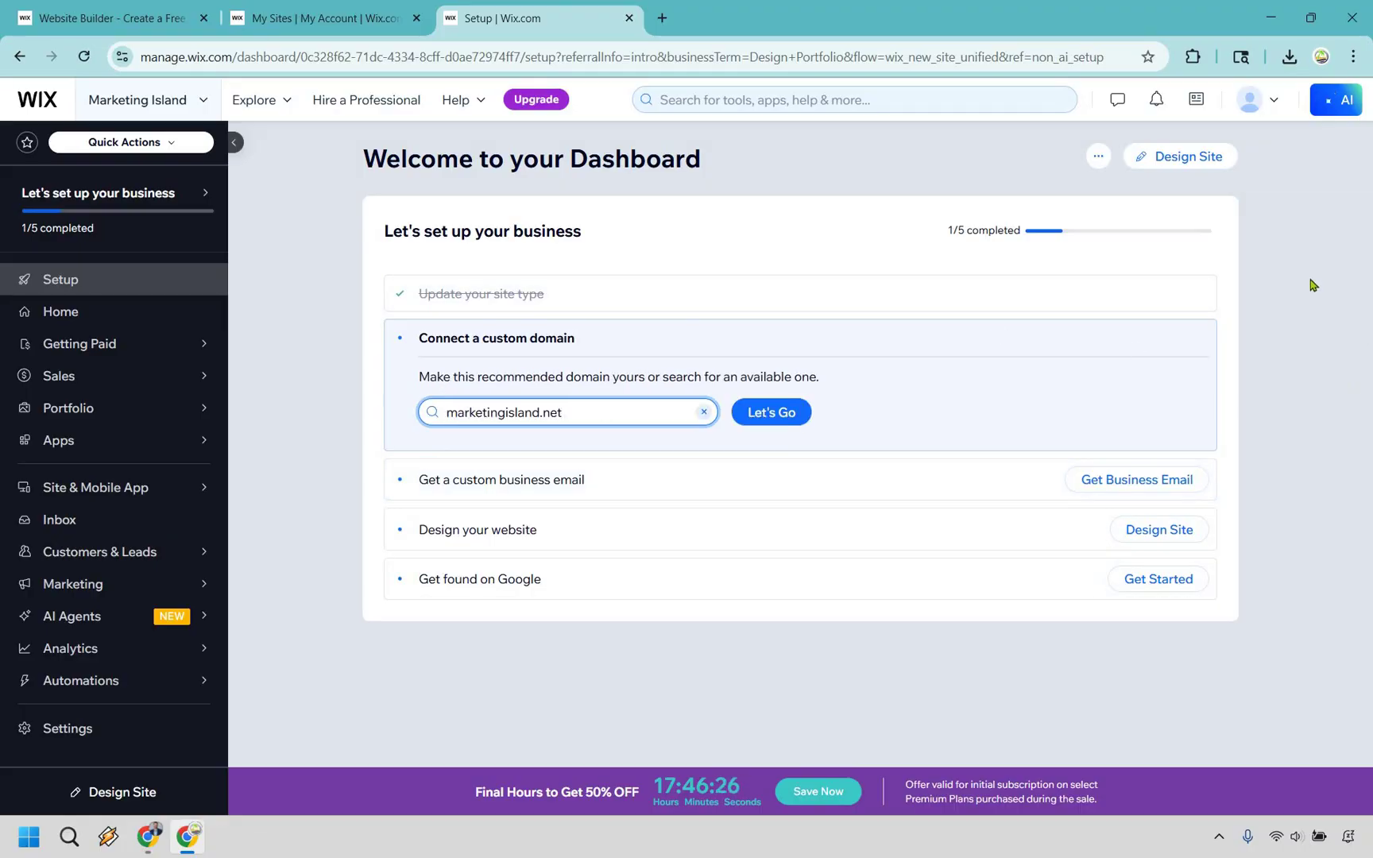
{"action": "left_click", "coordinate": [1187, 162]}
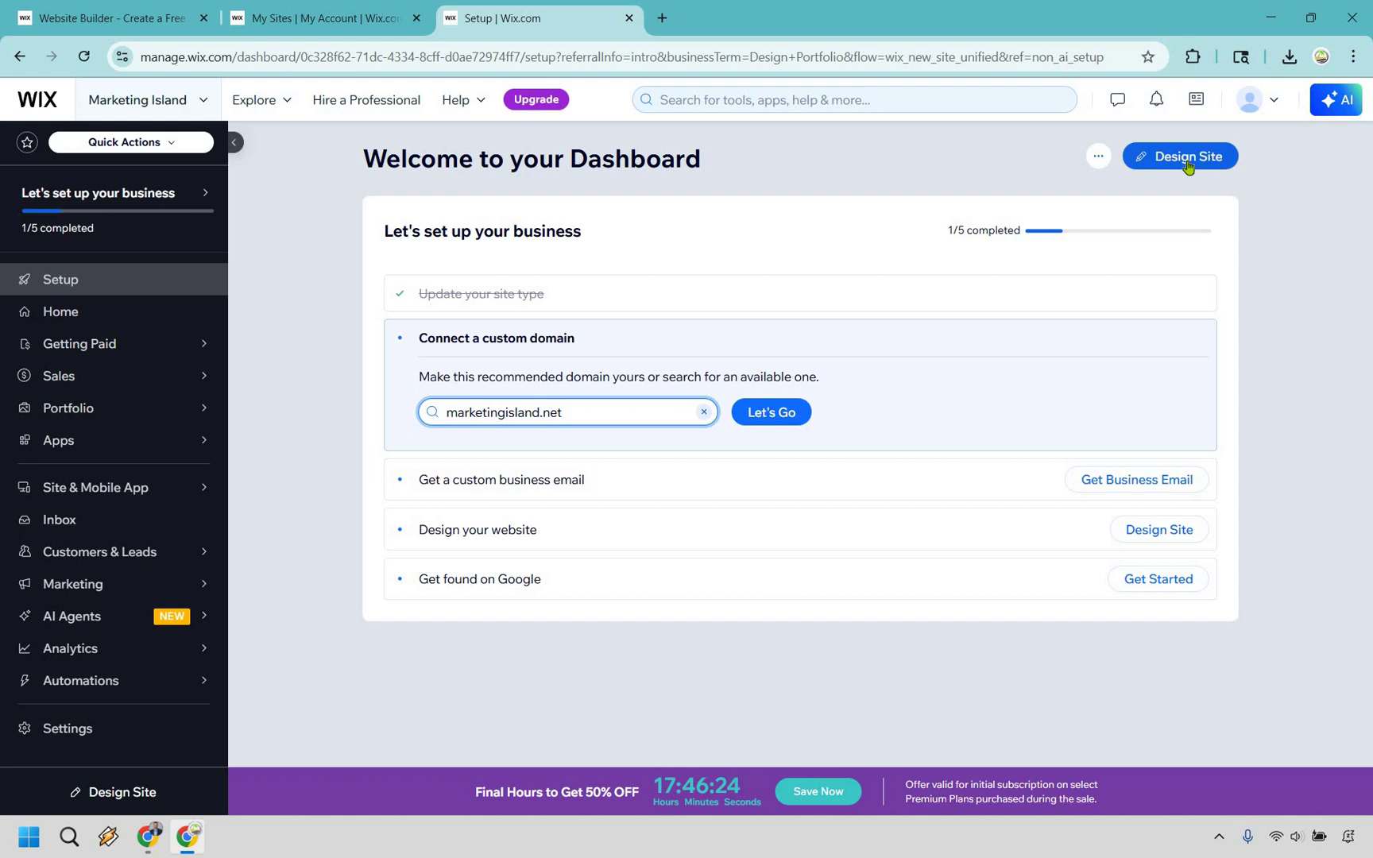
{"action": "left_click", "coordinate": [1187, 163]}
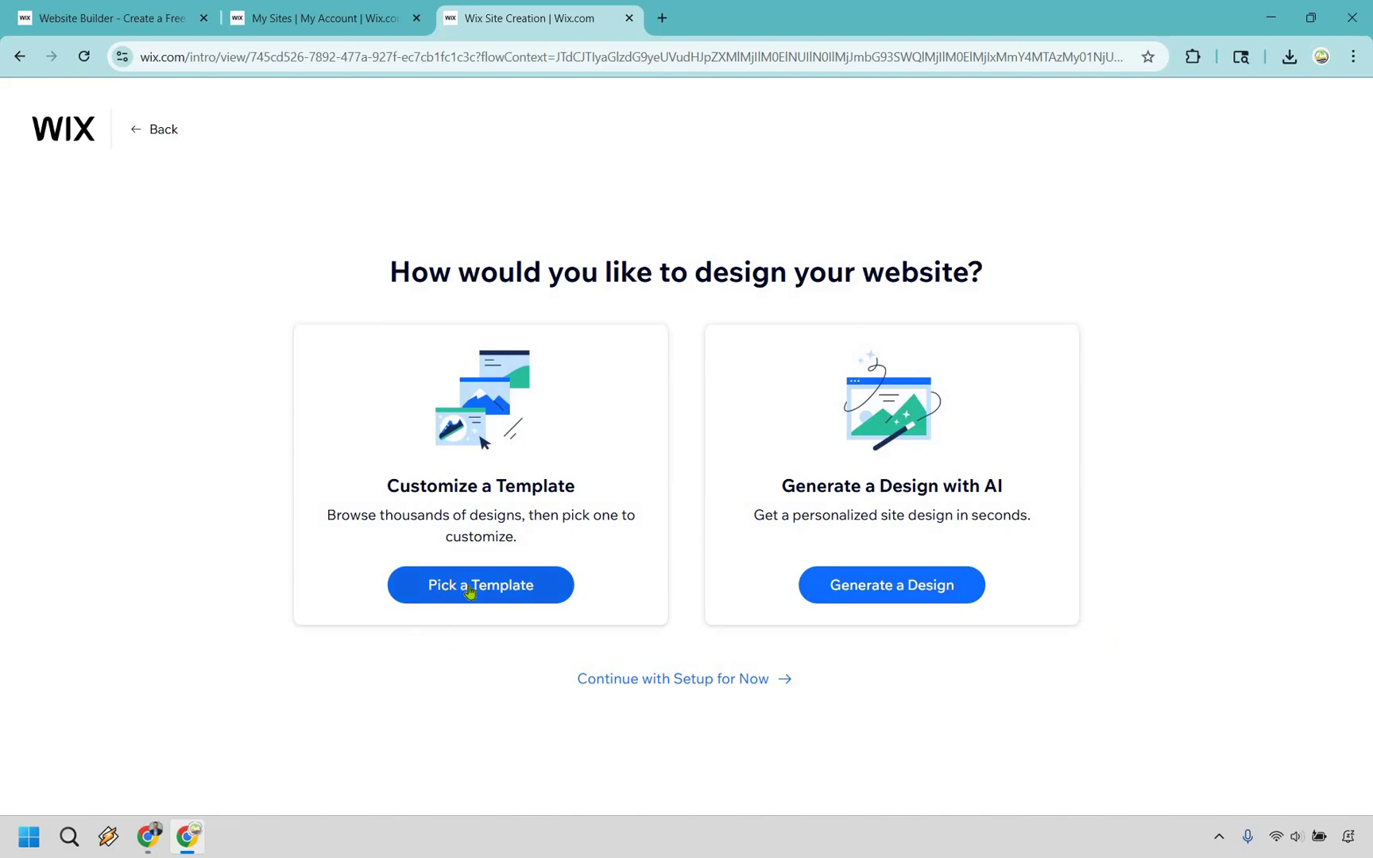
{"action": "left_click", "coordinate": [469, 592]}
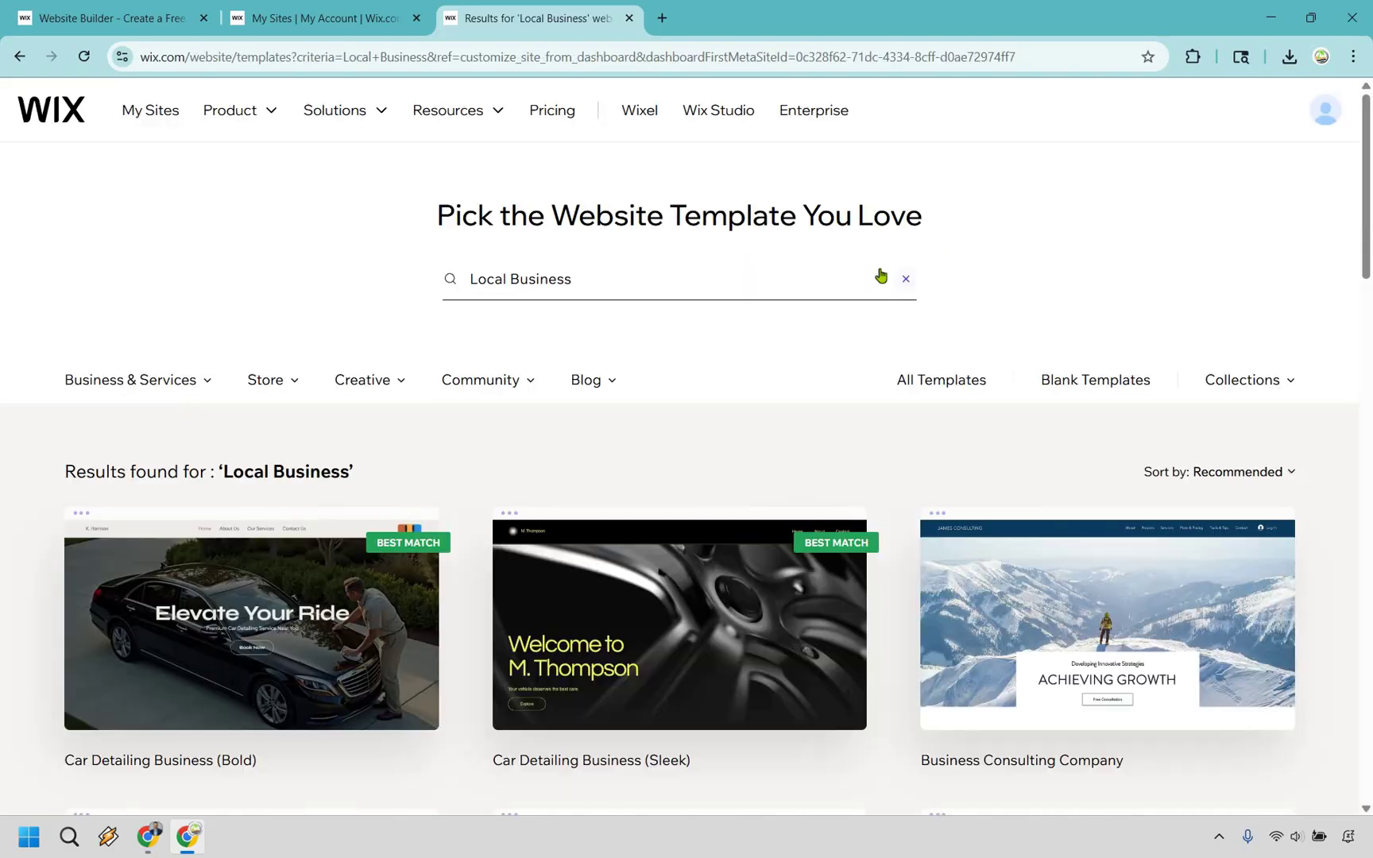
{"action": "left_click", "coordinate": [739, 299]}
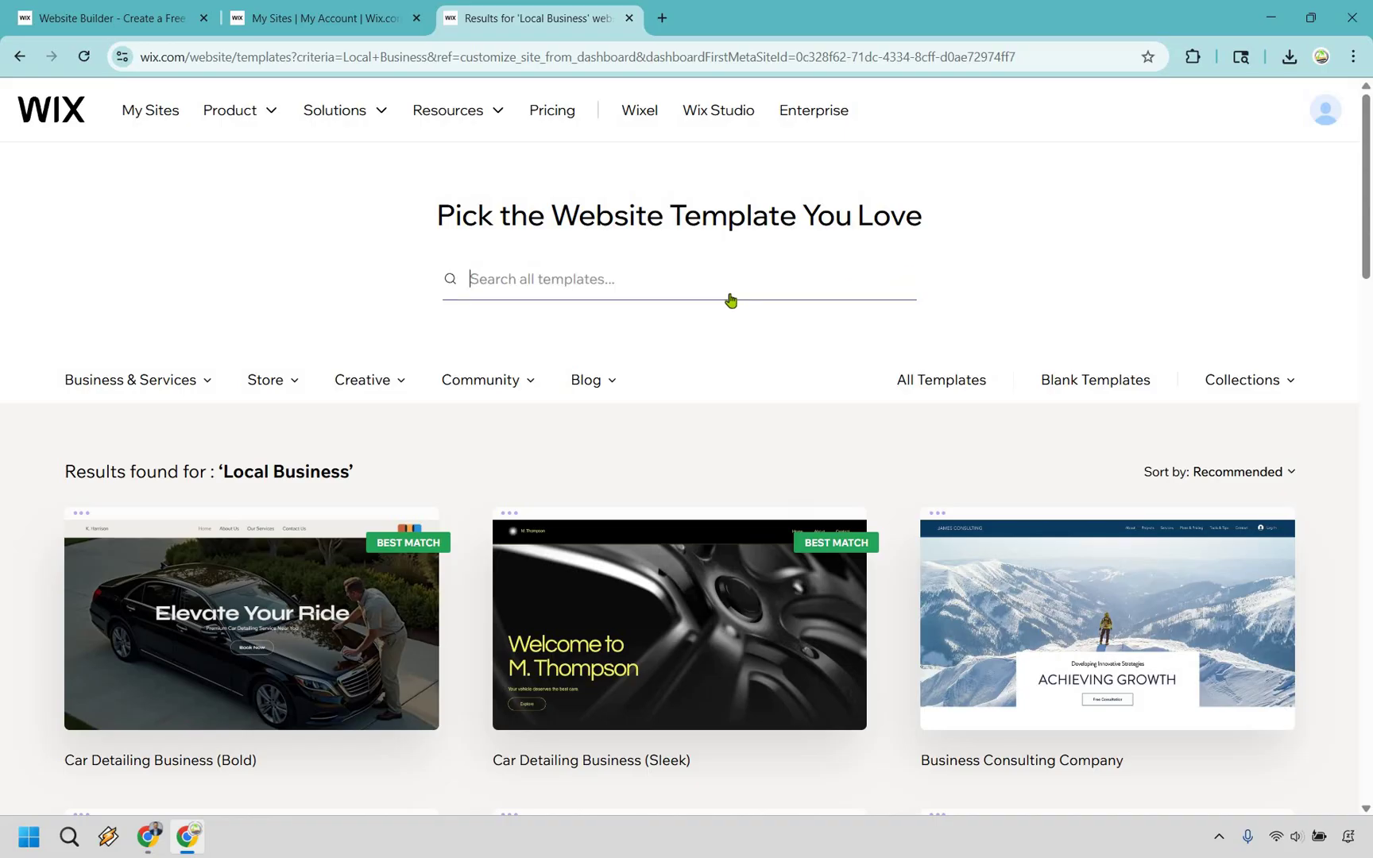
{"action": "type", "text": "Portf"}
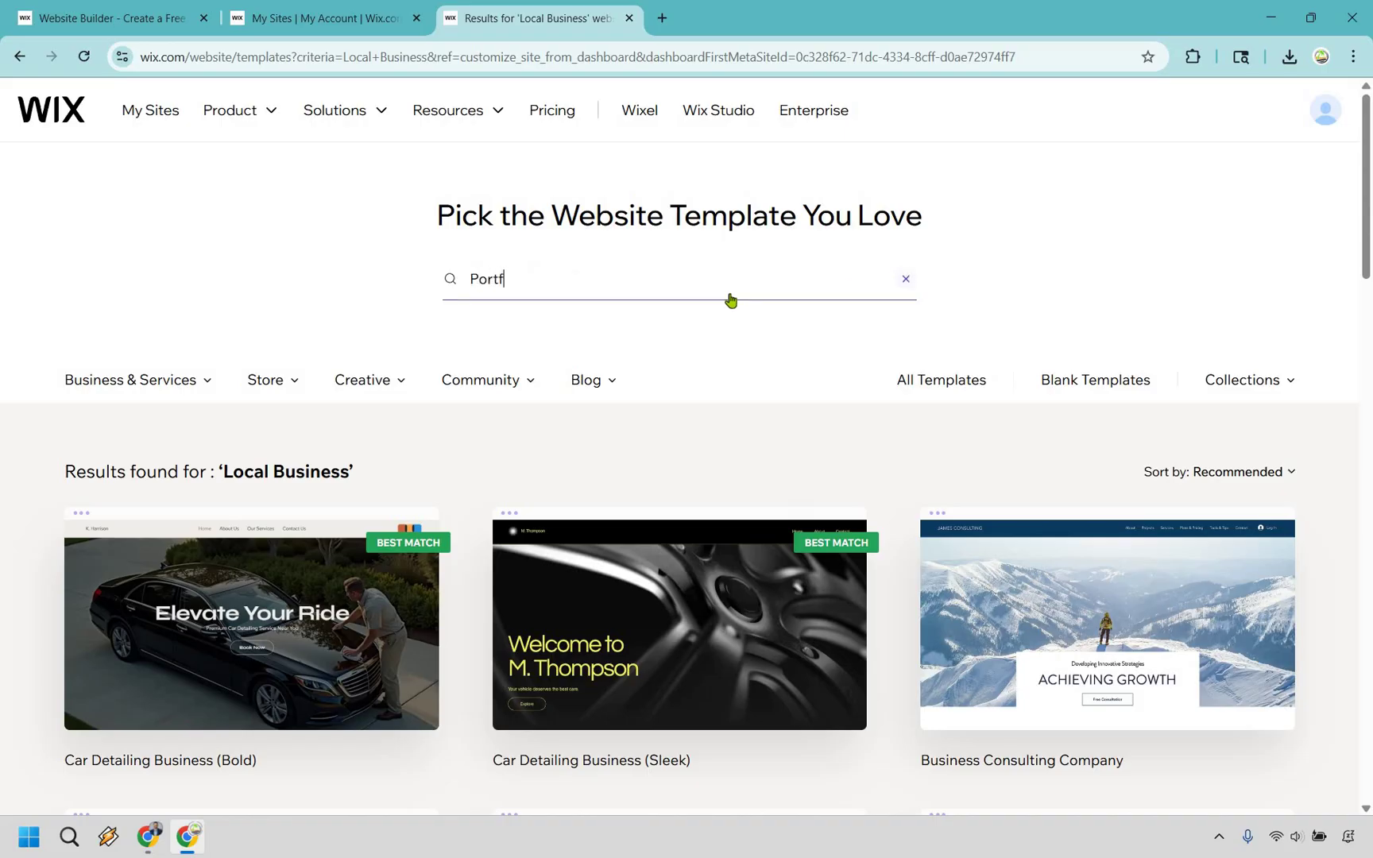
{"action": "type", "text": "olio"}
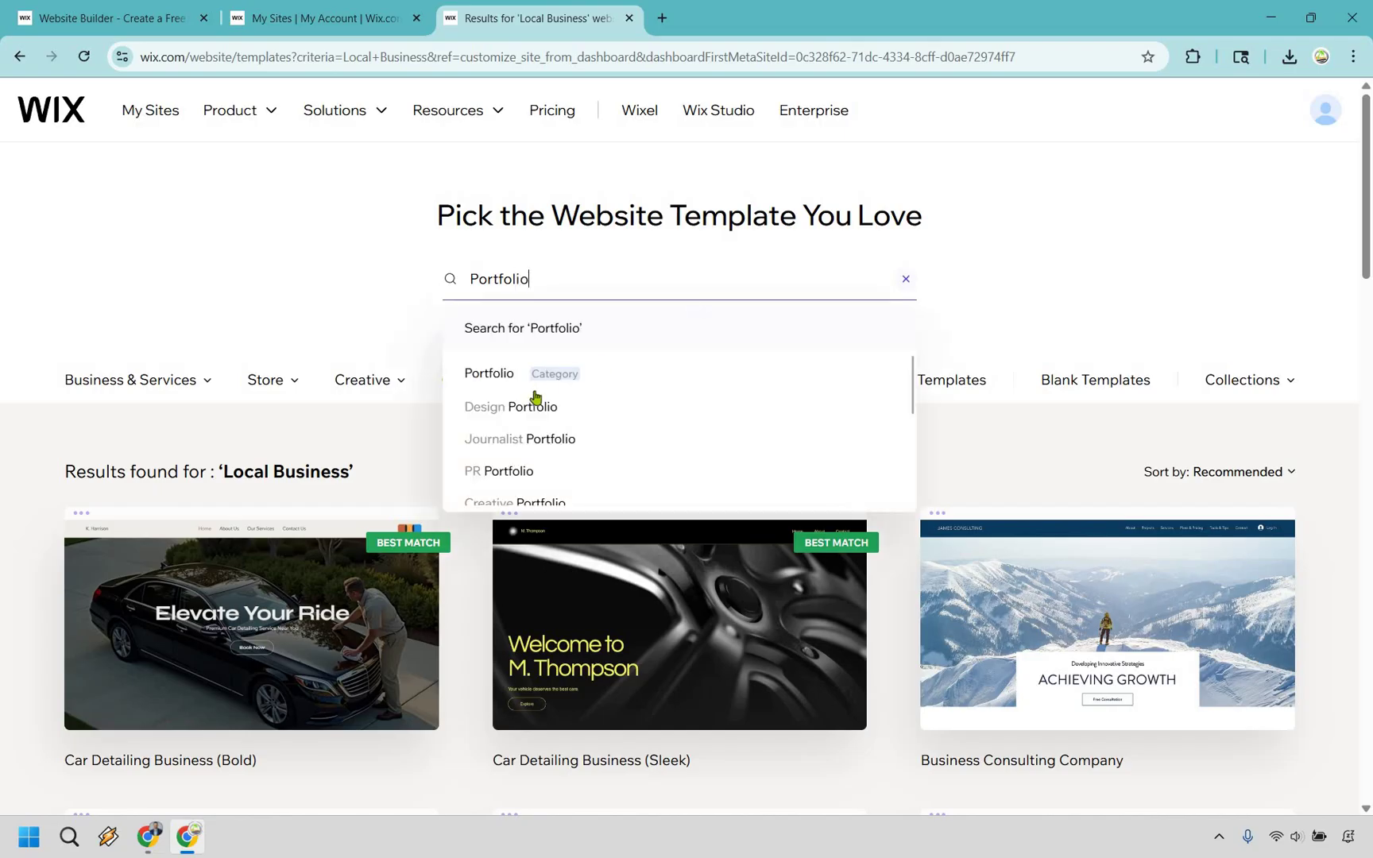
{"action": "key", "text": "Return"}
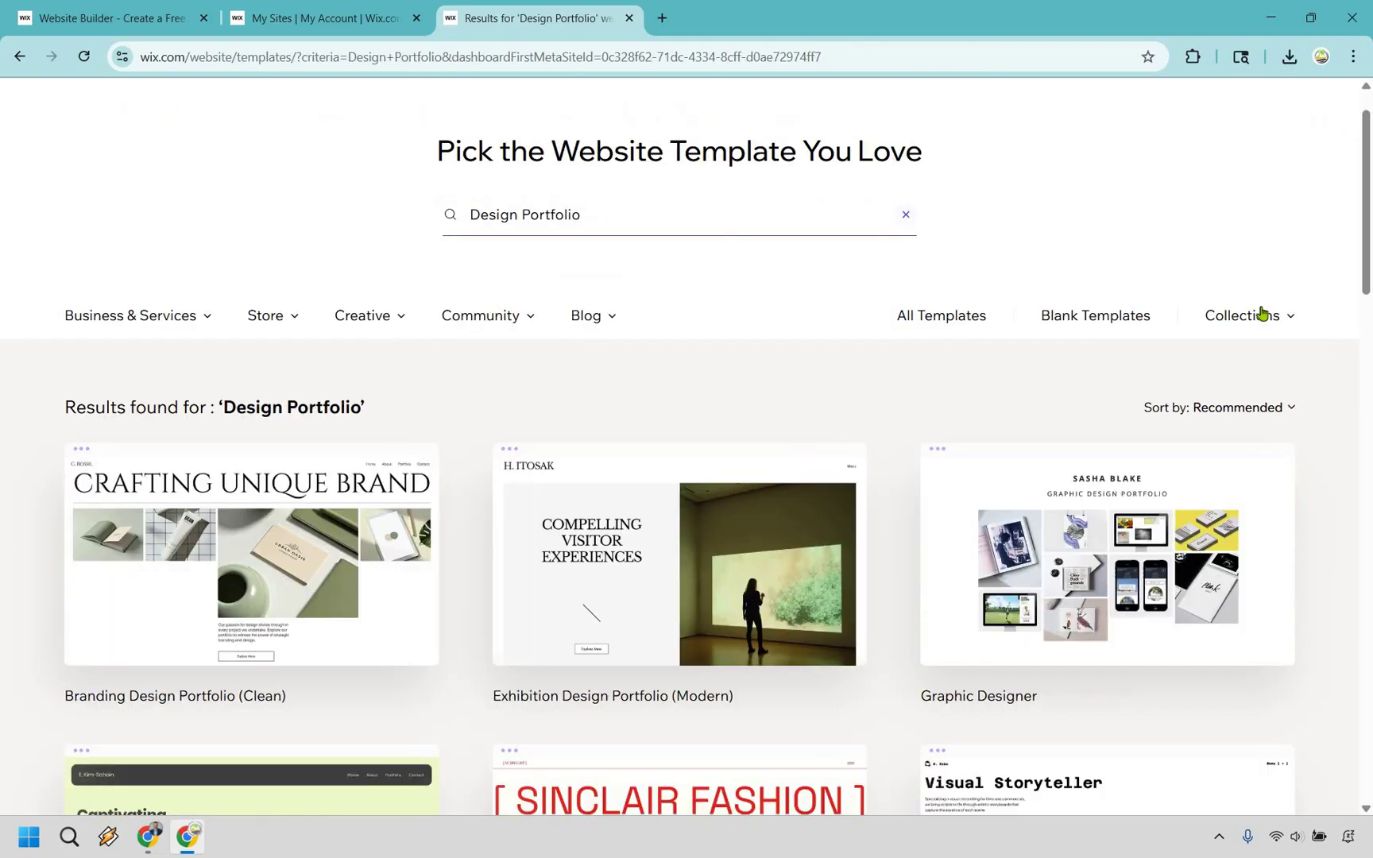
{"action": "left_click", "coordinate": [1201, 386]}
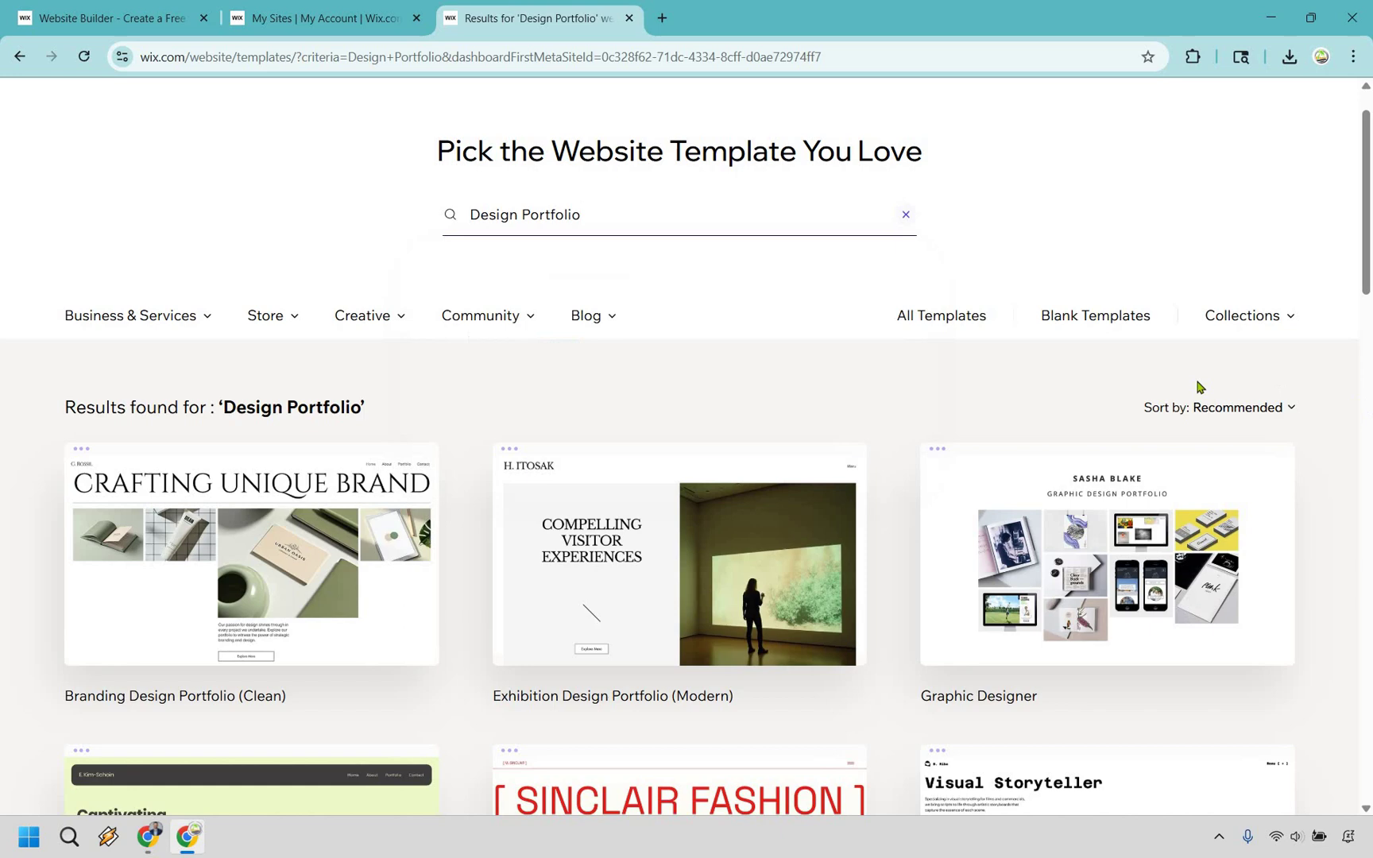
{"action": "scroll", "coordinate": [1222, 371], "scroll_direction": "down", "scroll_amount": 3}
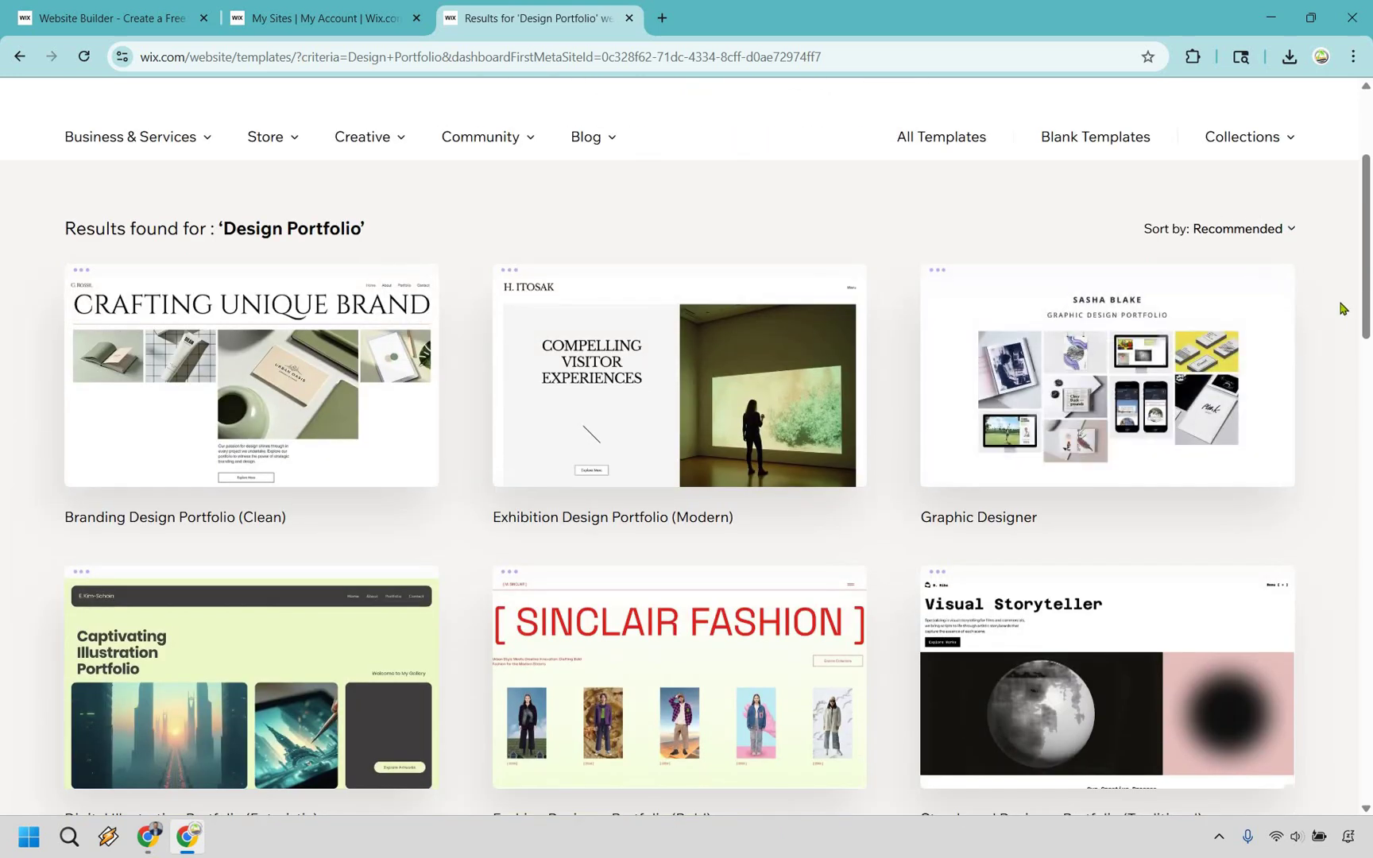
{"action": "scroll", "coordinate": [1340, 308], "scroll_direction": "down", "scroll_amount": 15}
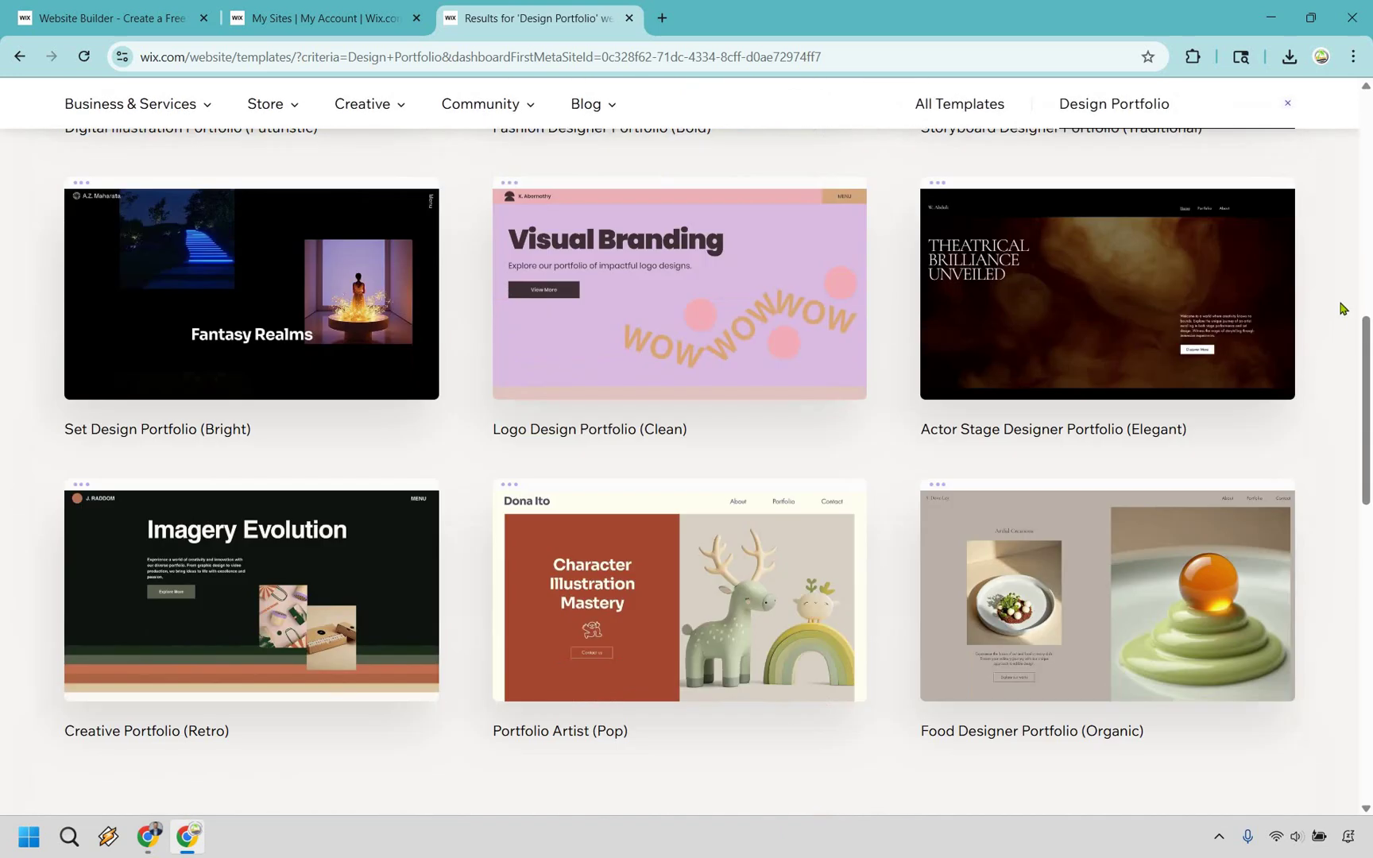
{"action": "scroll", "coordinate": [1341, 309], "scroll_direction": "up", "scroll_amount": 15}
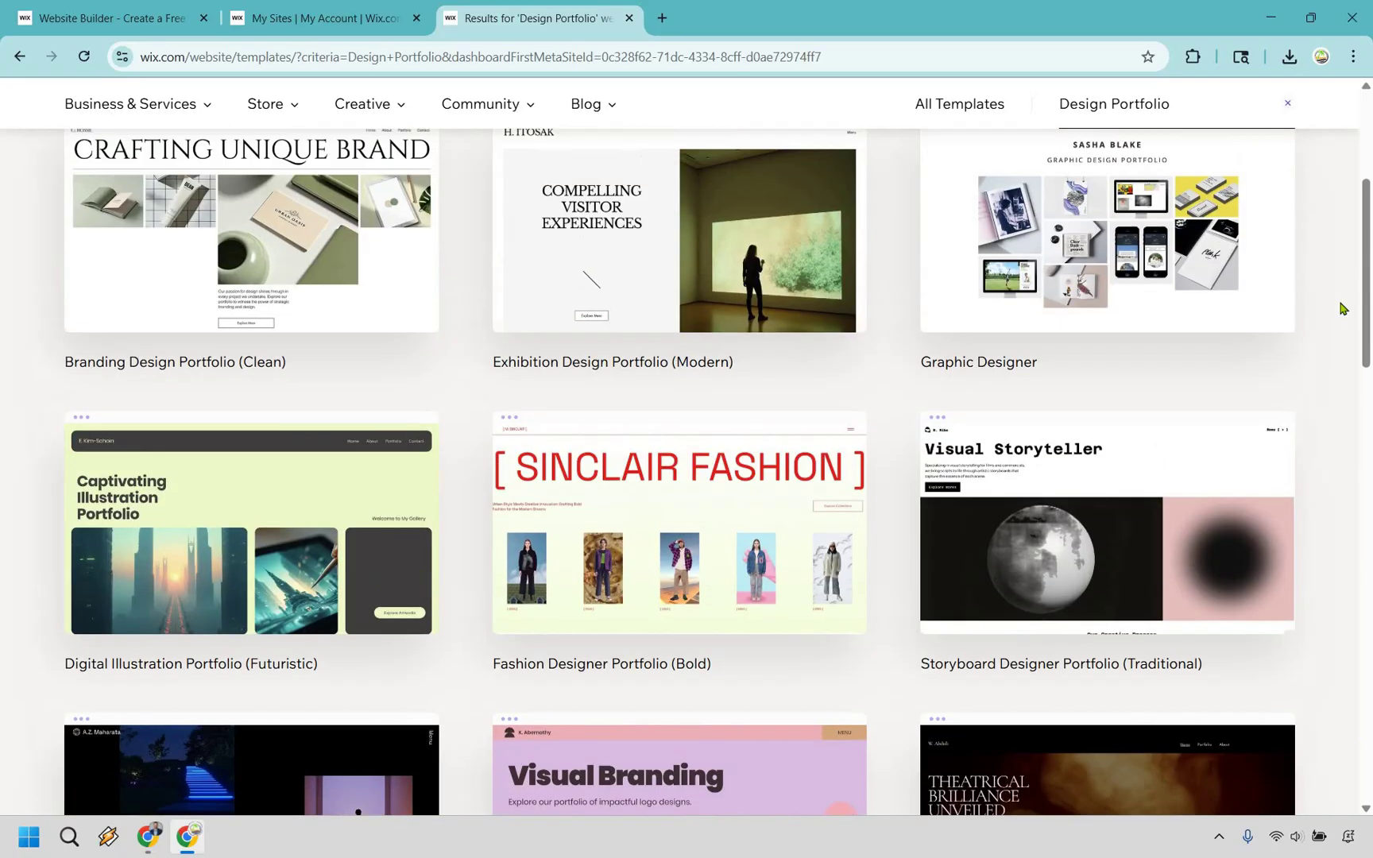
{"action": "scroll", "coordinate": [1225, 391], "scroll_direction": "down", "scroll_amount": 10}
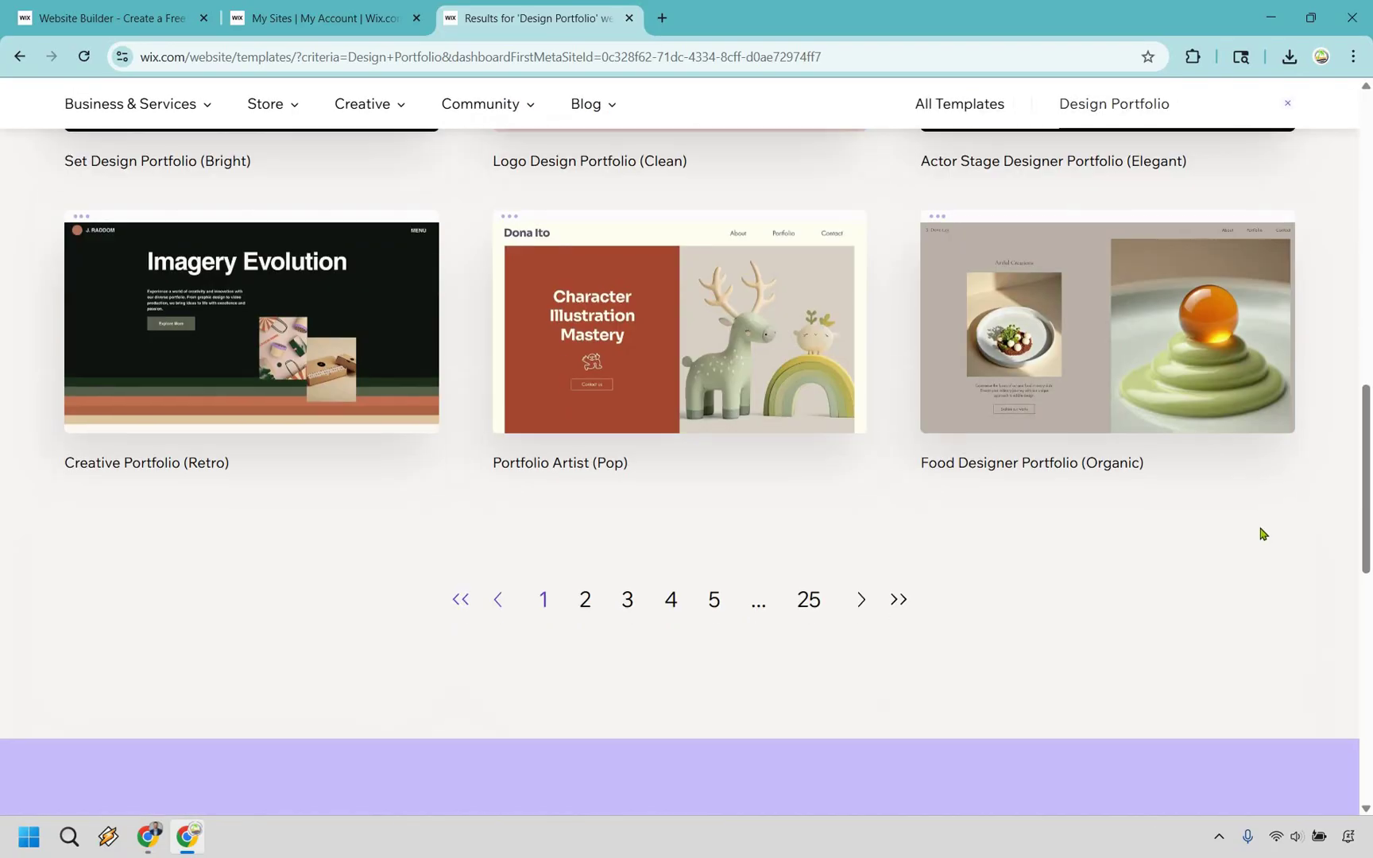
{"action": "scroll", "coordinate": [1097, 530], "scroll_direction": "up", "scroll_amount": 10}
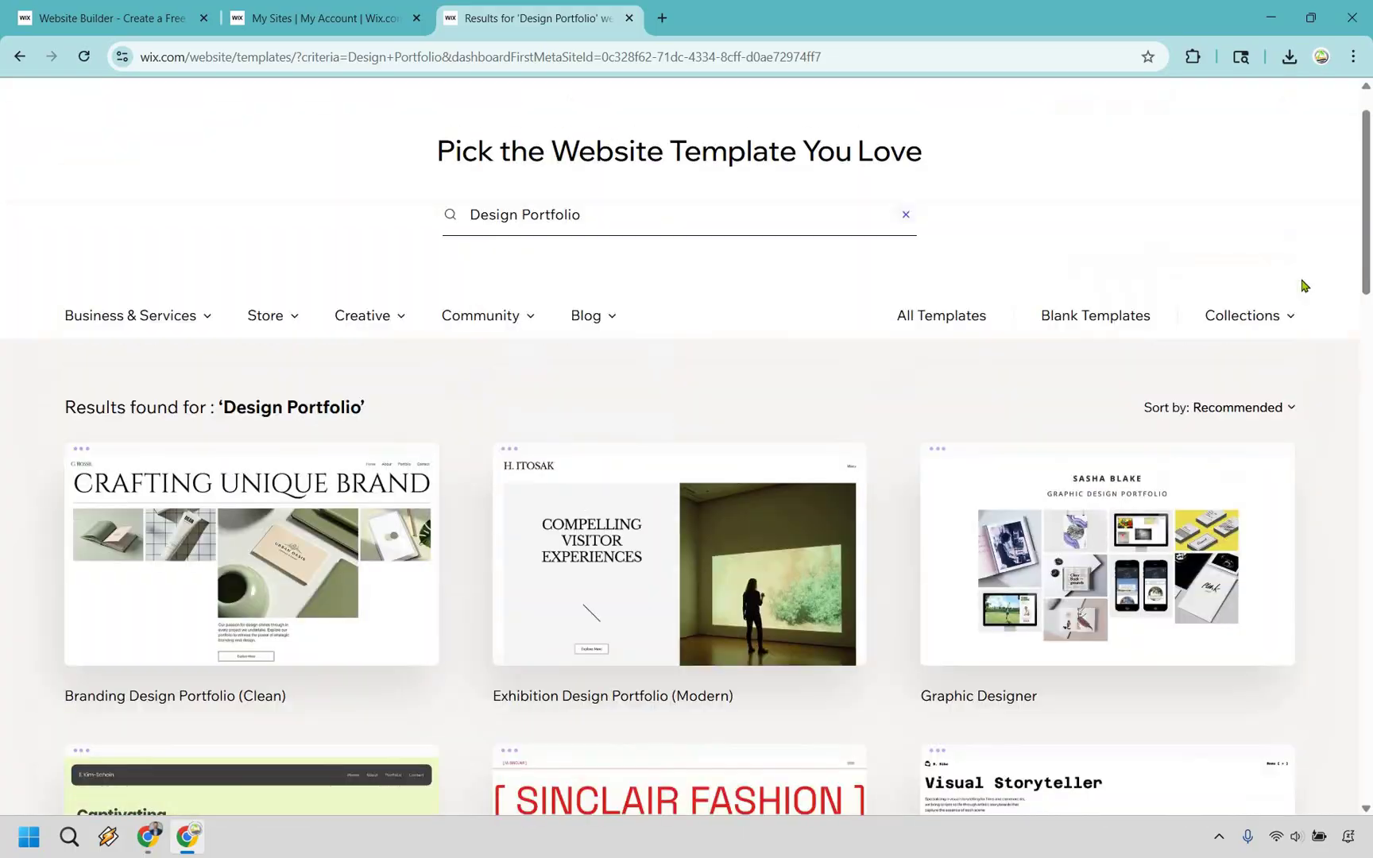
{"action": "scroll", "coordinate": [1255, 316], "scroll_direction": "down", "scroll_amount": 1}
{"action": "left_click", "coordinate": [1259, 318]}
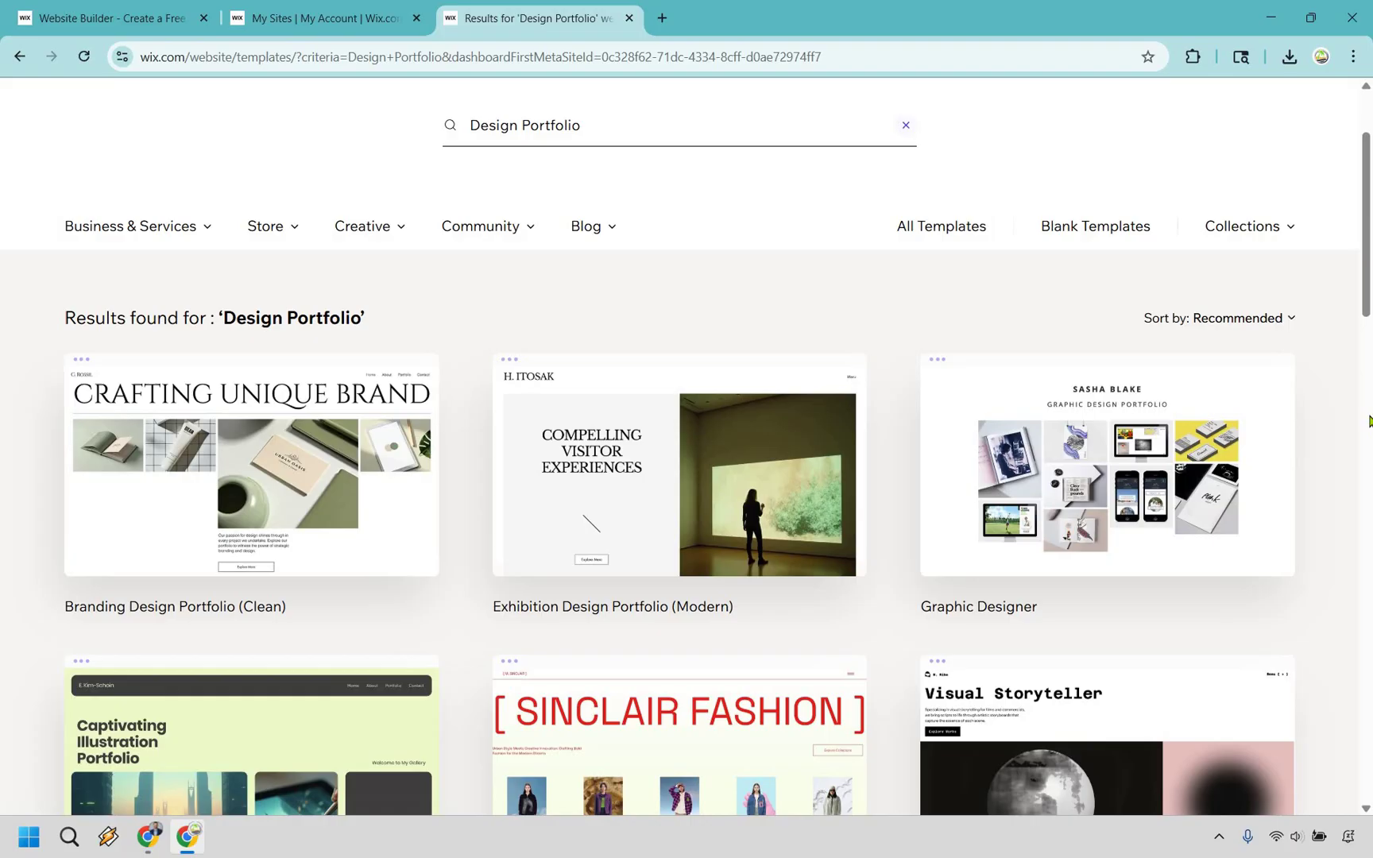
{"action": "mouse_move", "coordinate": [1239, 414]}
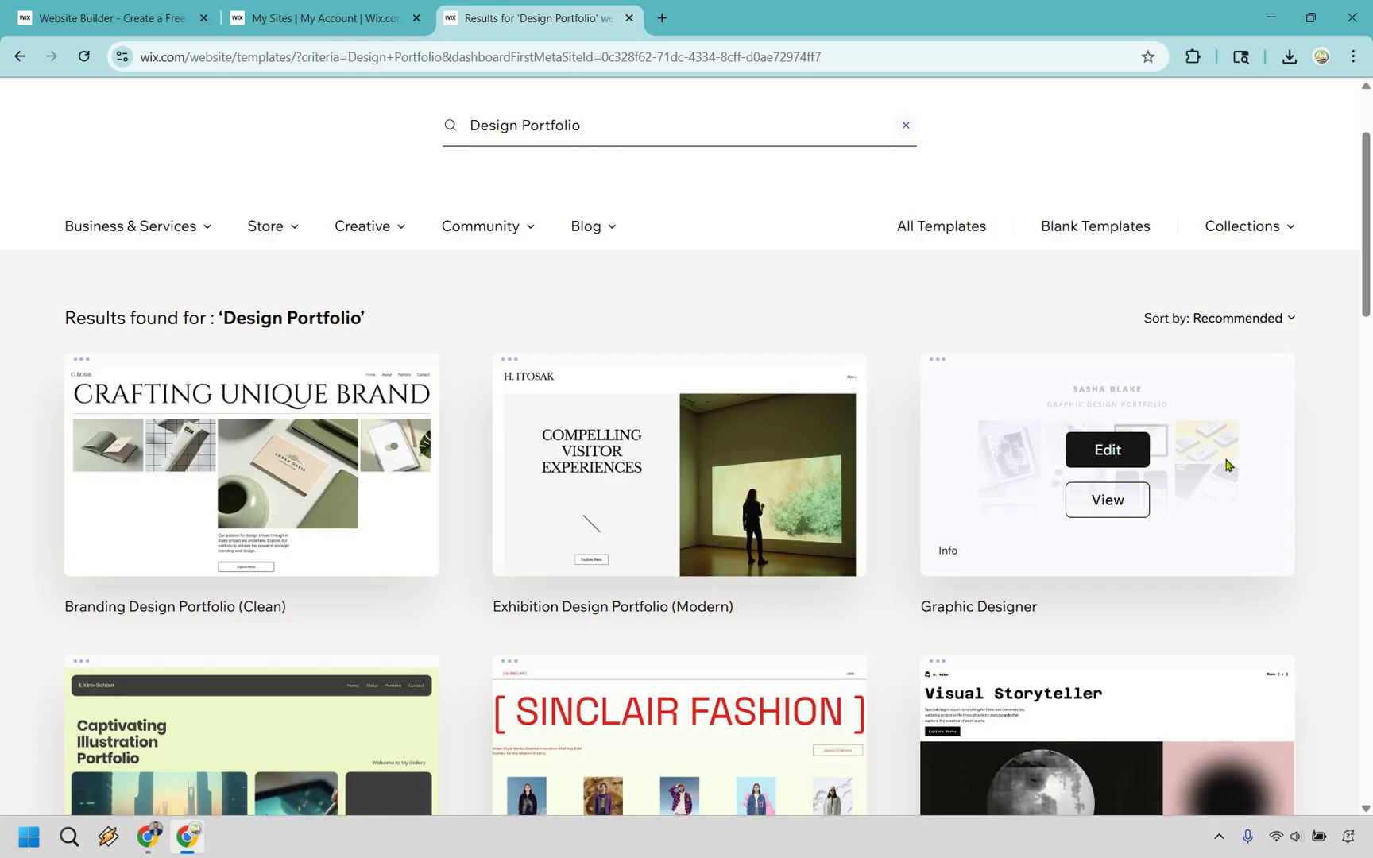
Preview the Graphic Designer template and dismiss its 'Use this template' popup
{"action": "left_click", "coordinate": [1112, 503]}
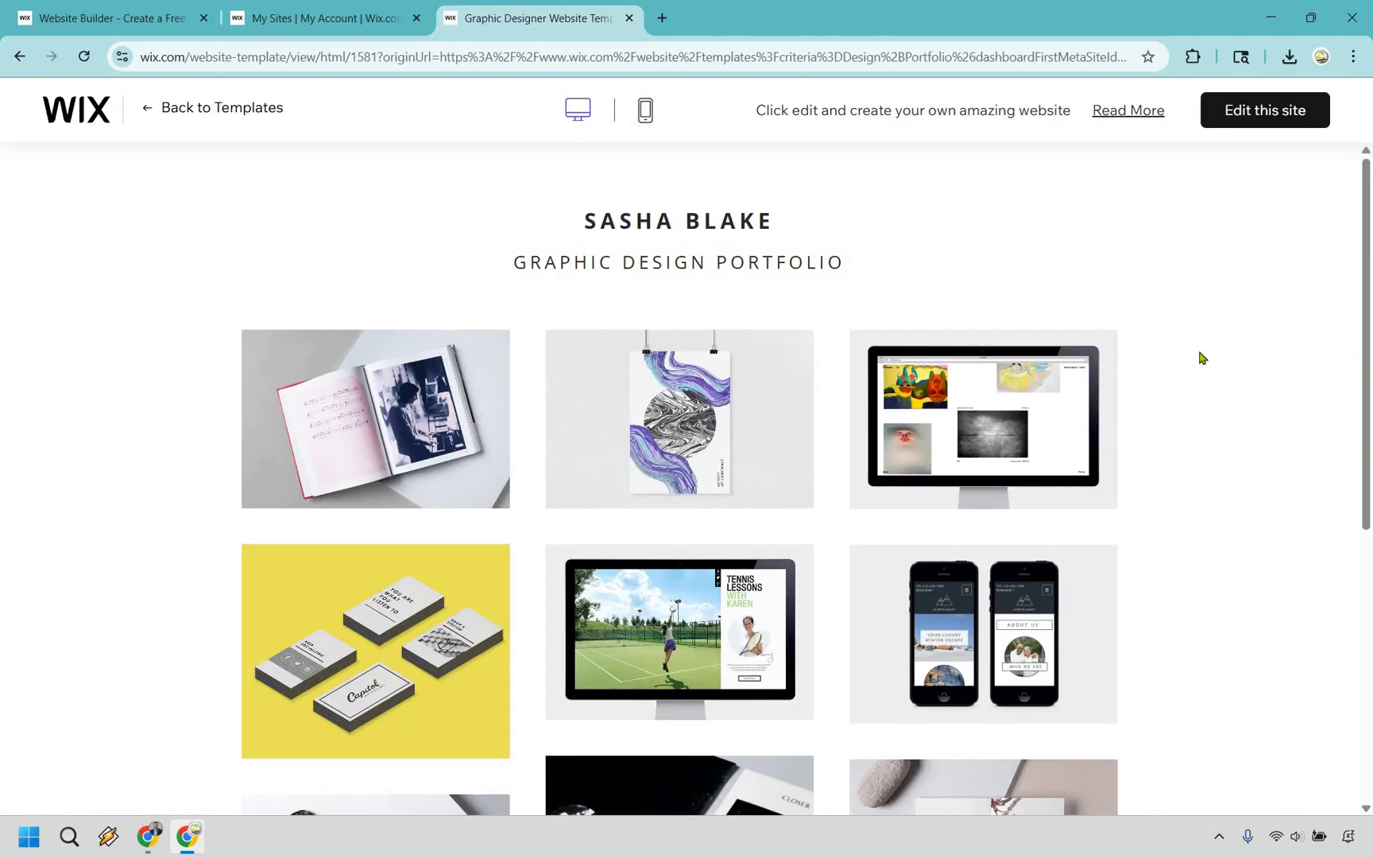
{"action": "scroll", "coordinate": [1198, 356], "scroll_direction": "down", "scroll_amount": 5}
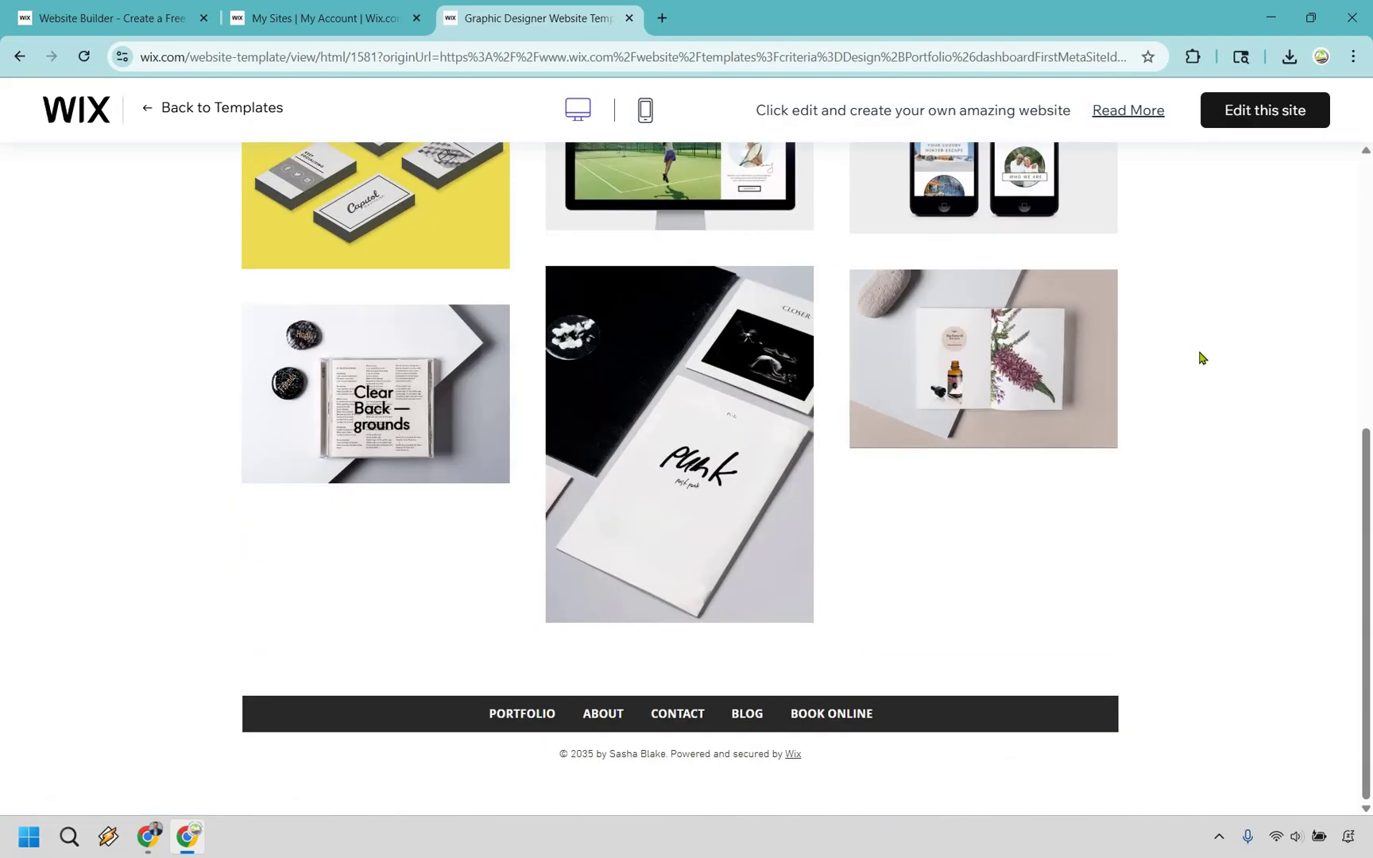
{"action": "scroll", "coordinate": [1201, 357], "scroll_direction": "up", "scroll_amount": 5}
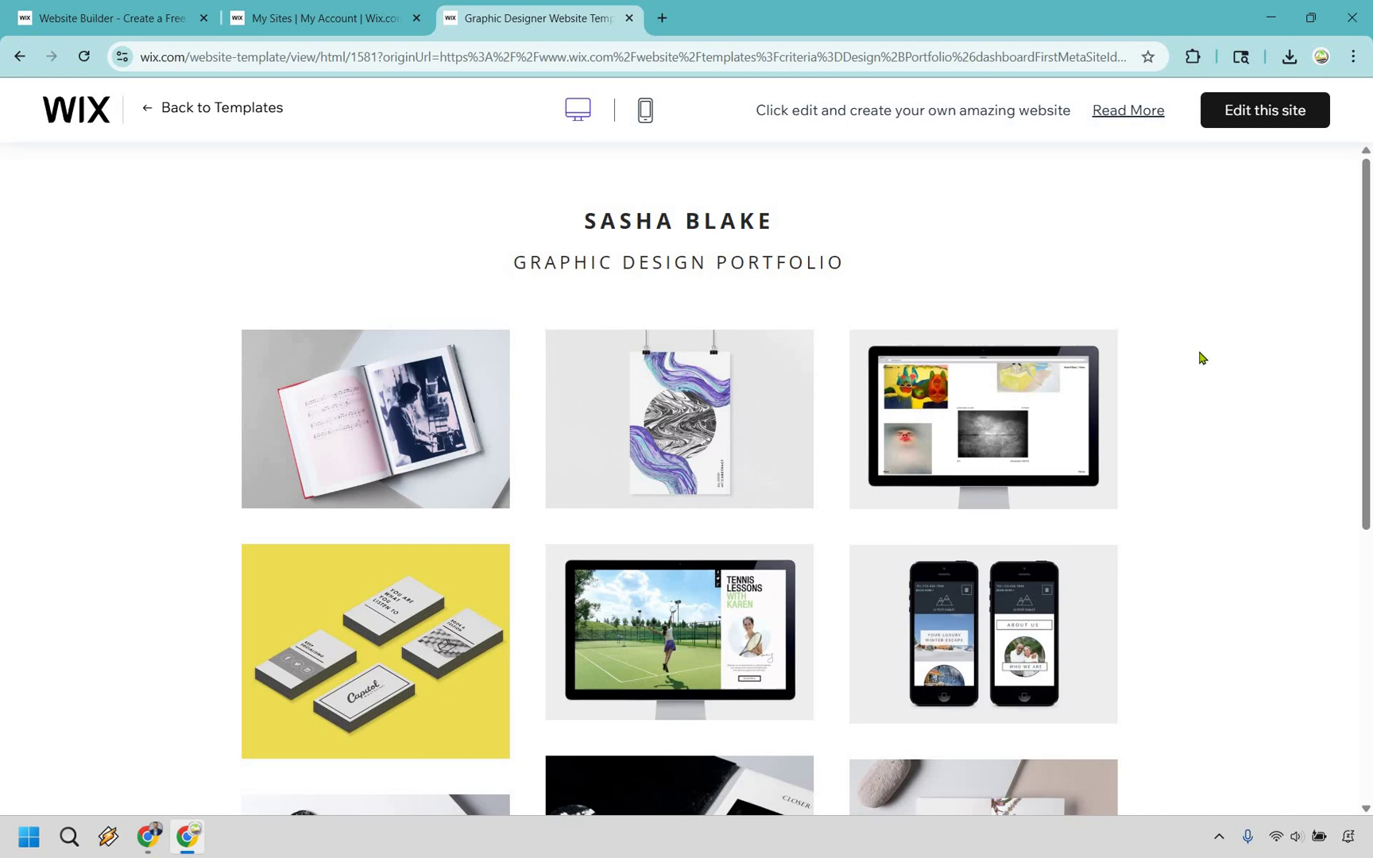
{"action": "scroll", "coordinate": [1205, 357], "scroll_direction": "down", "scroll_amount": 5}
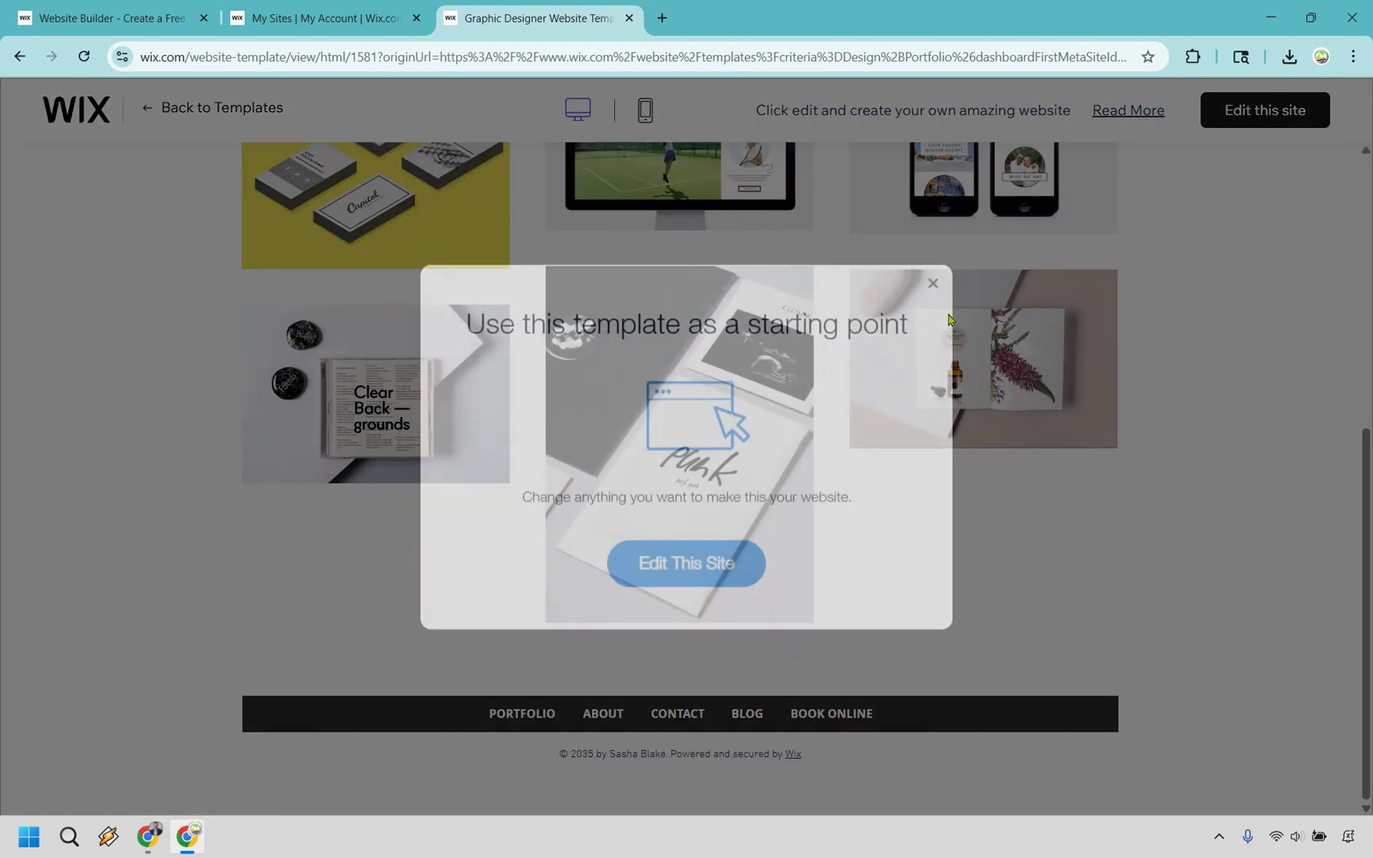
{"action": "left_click", "coordinate": [1256, 330]}
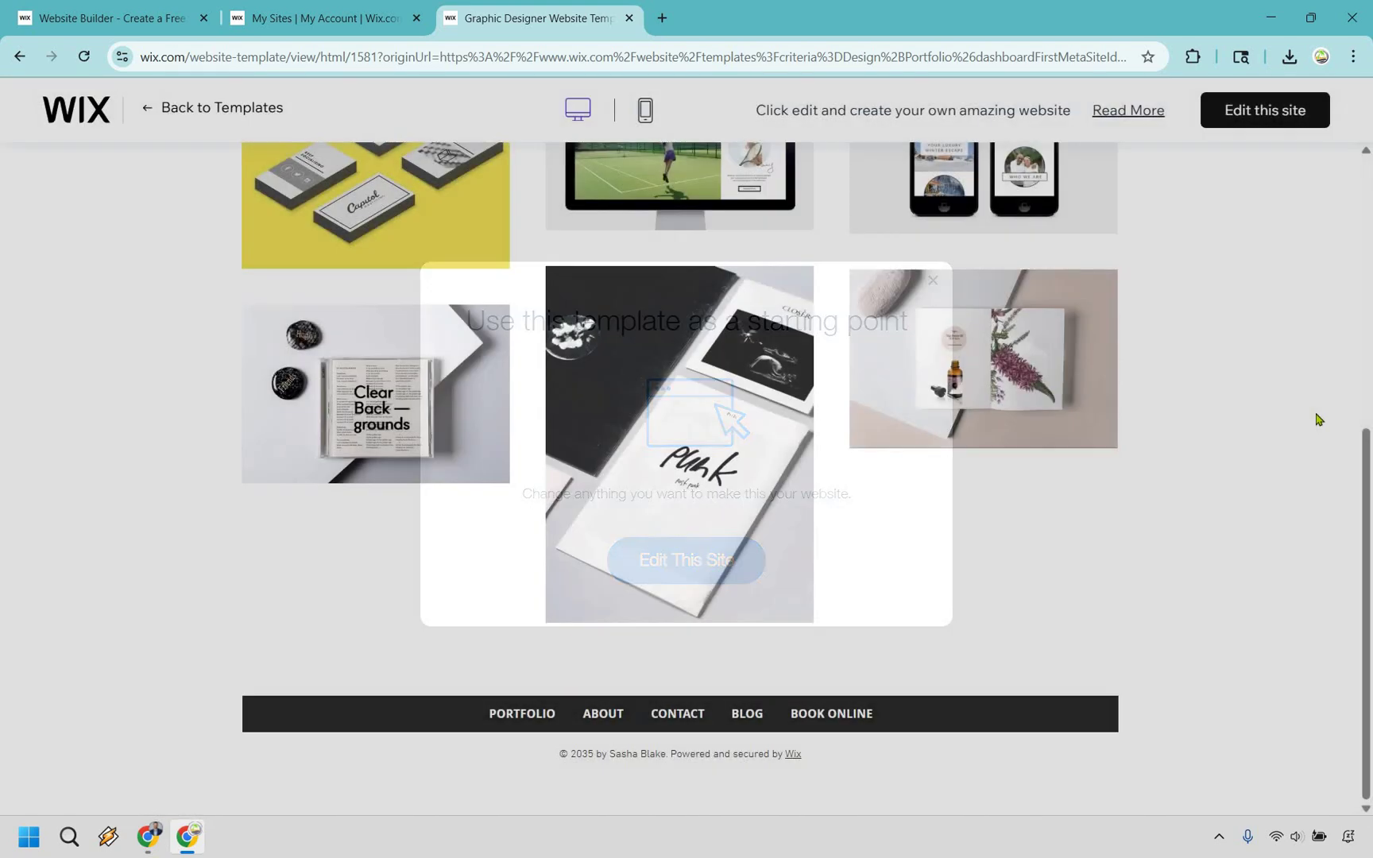
{"action": "scroll", "coordinate": [1303, 397], "scroll_direction": "up", "scroll_amount": 5}
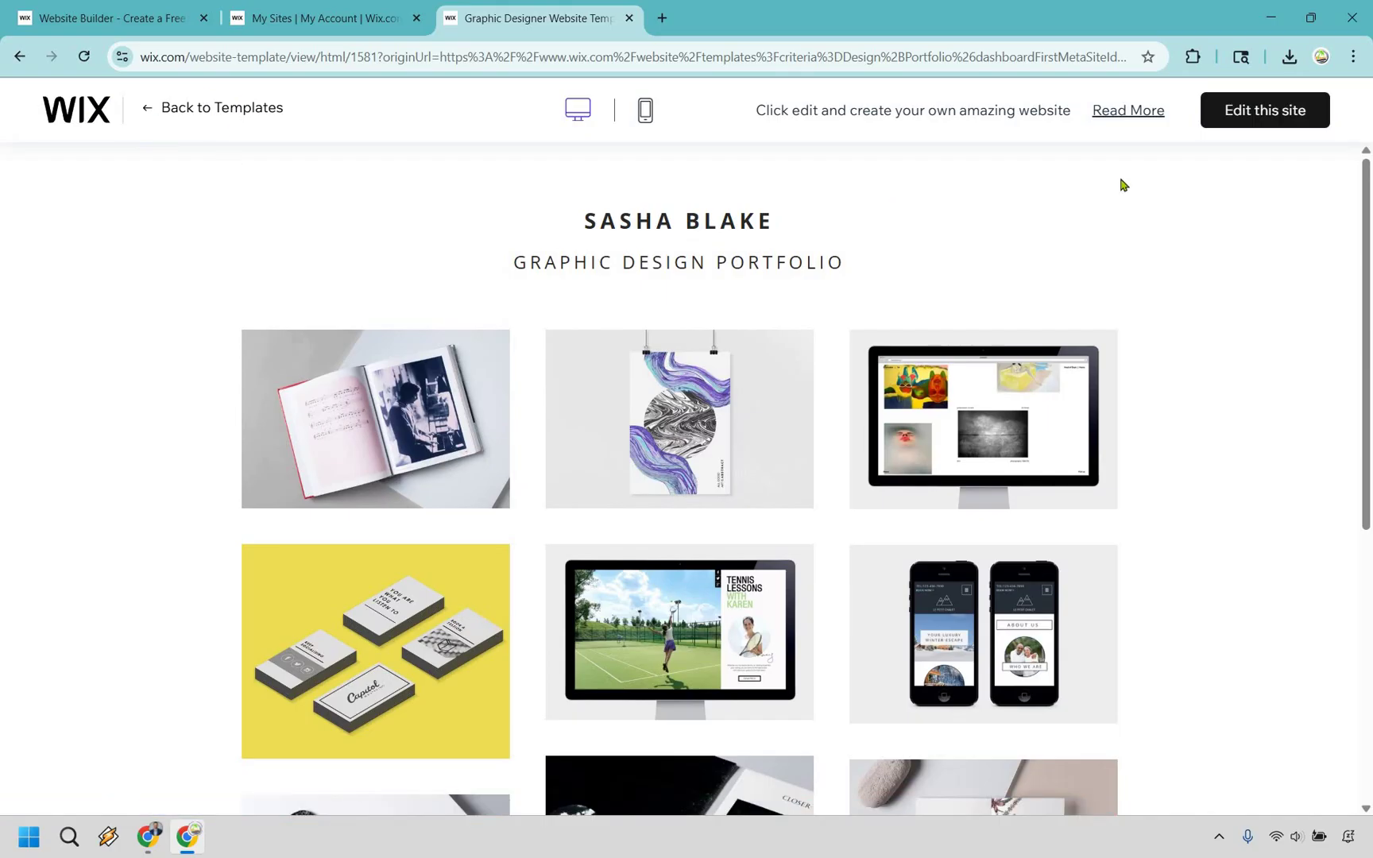
Edit the Graphic Designer template as the site, skip the AI content dialog, zoom to 100%
{"action": "left_click", "coordinate": [1249, 117]}
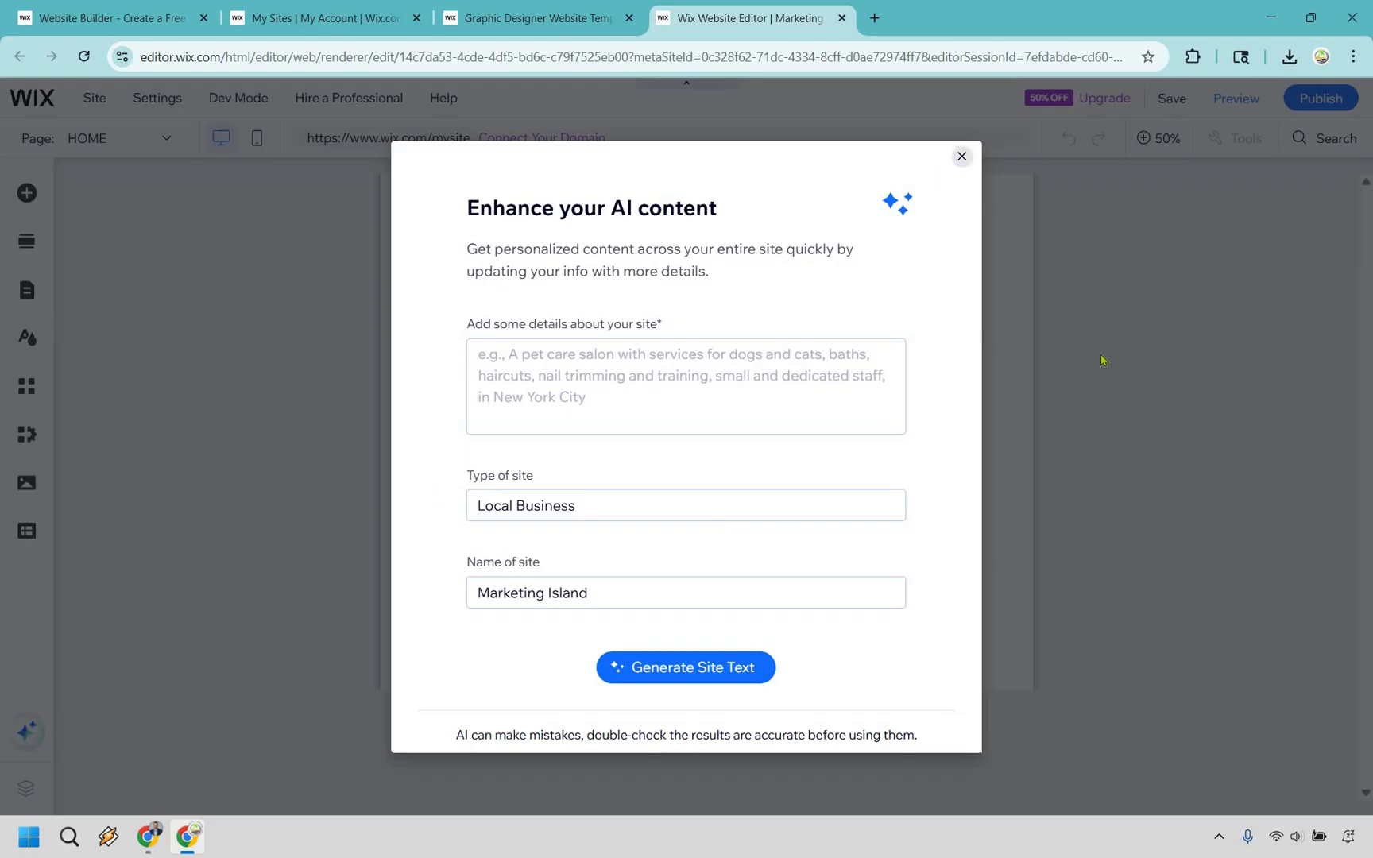
{"action": "left_click", "coordinate": [961, 157]}
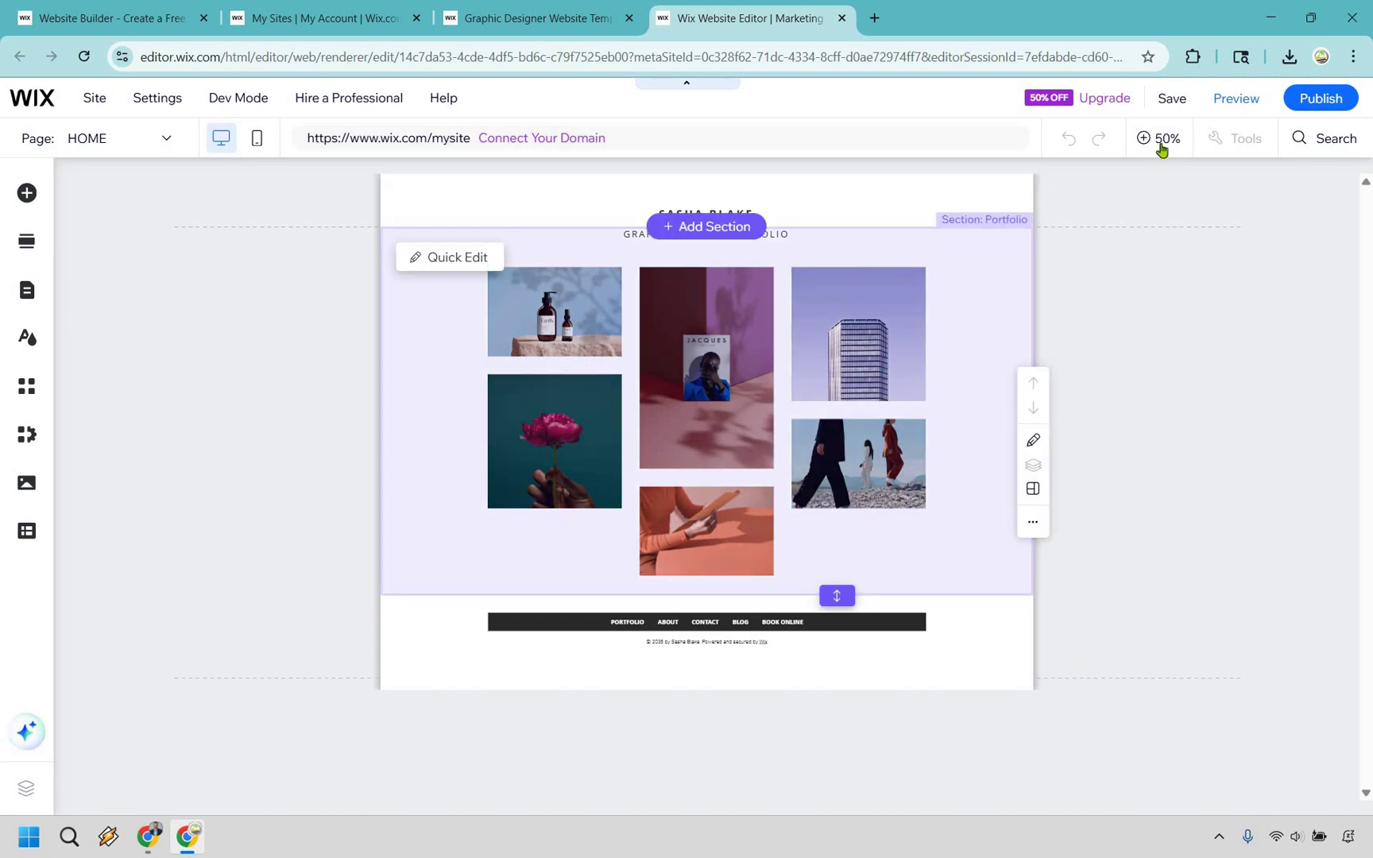
{"action": "left_click", "coordinate": [1204, 401]}
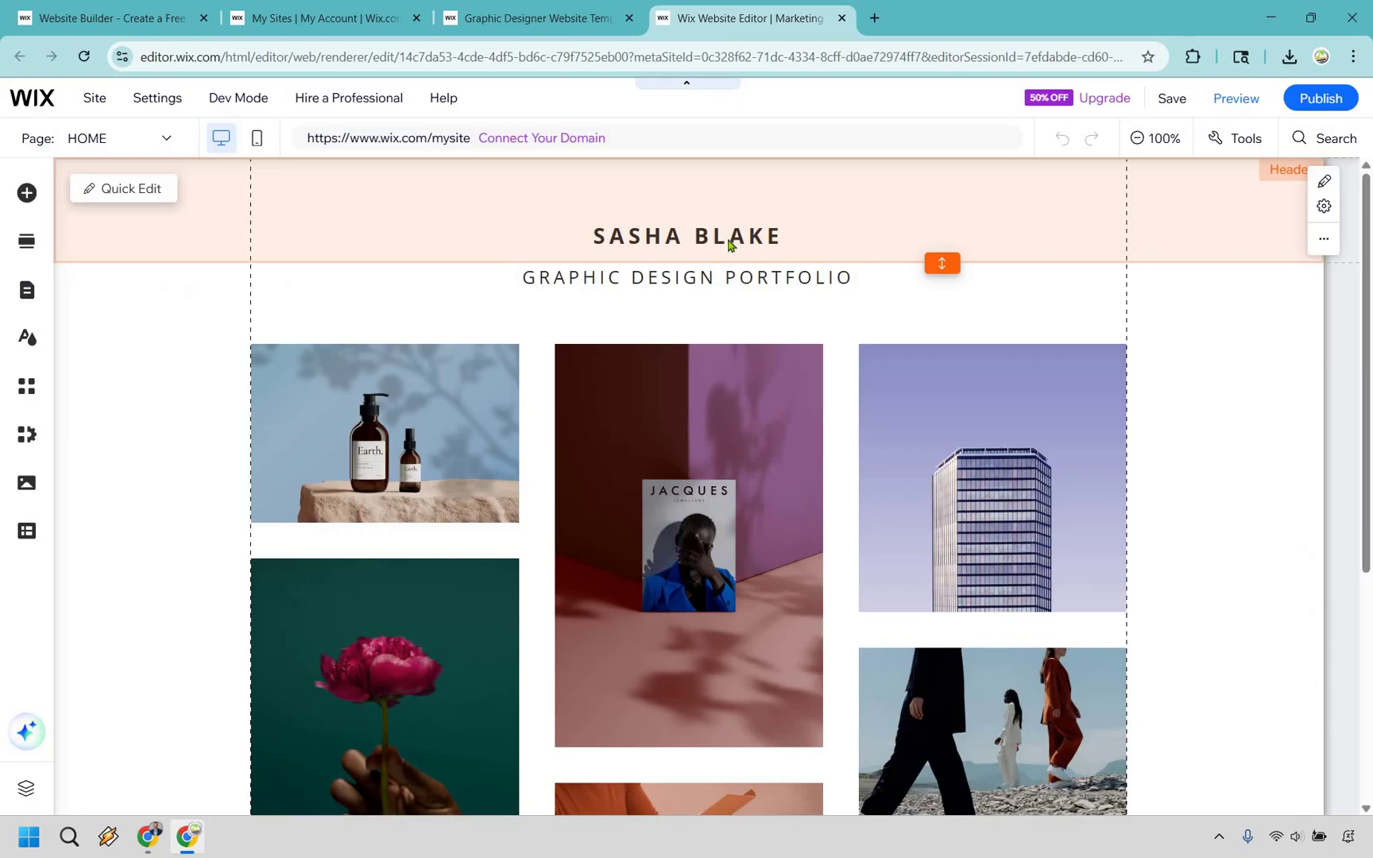
Replace the SASHA BLAKE header text with 'MARKETING ISLAND'
{"action": "double_click", "coordinate": [729, 238]}
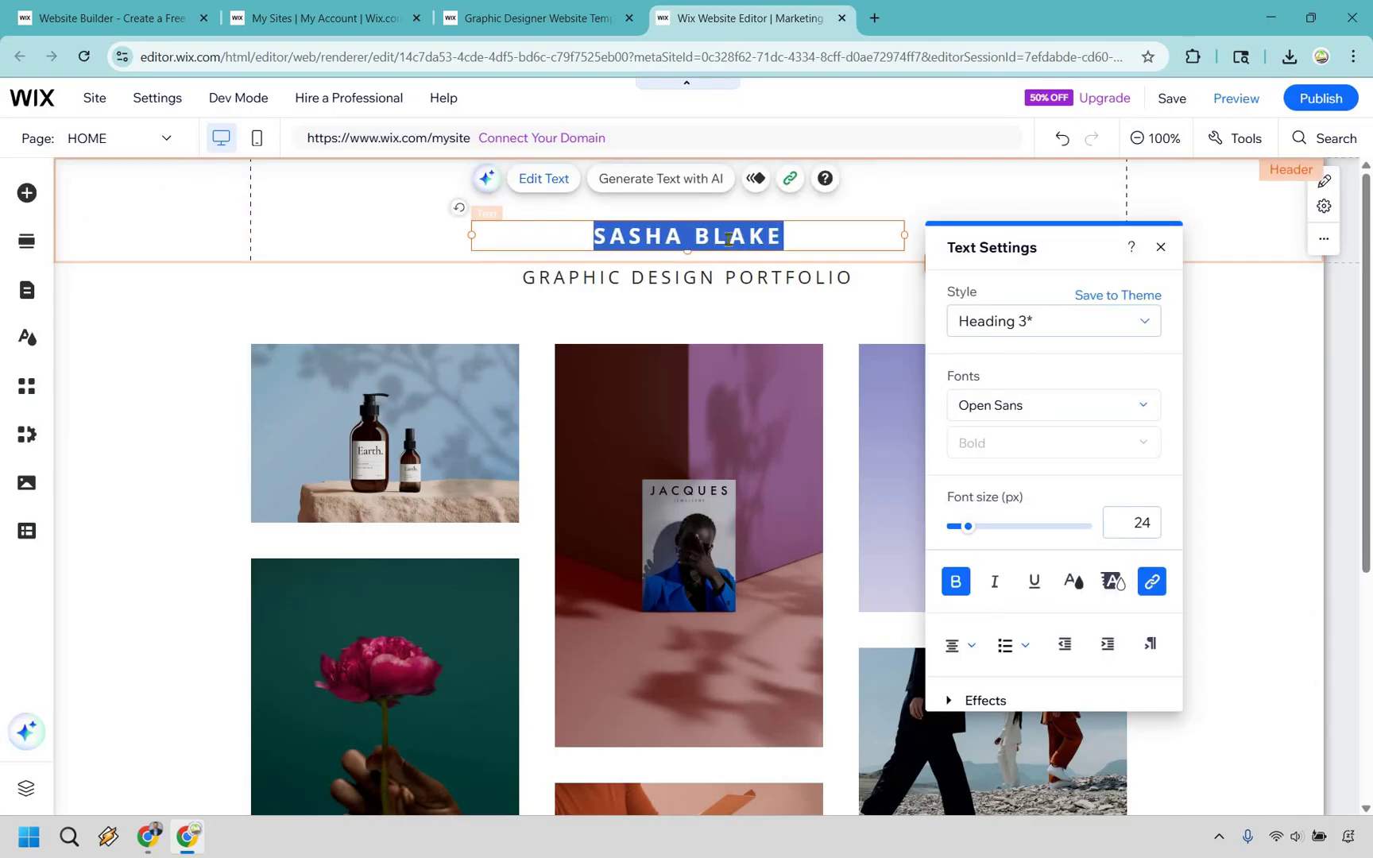
{"action": "type", "text": "Ma"}
{"action": "key", "text": "BackSpace"}
{"action": "type", "text": "A"}
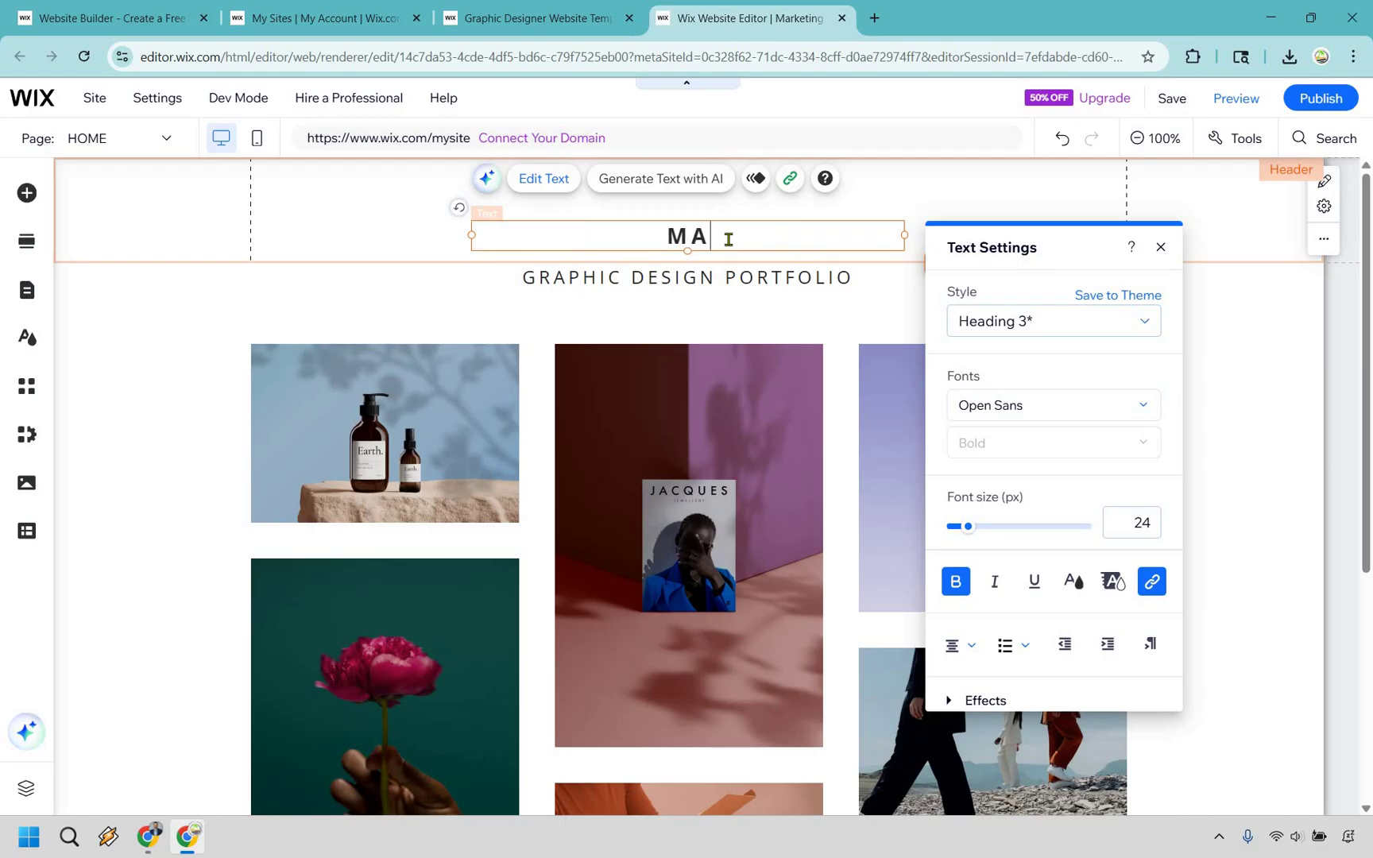
{"action": "type", "text": "RKETING ISLAND"}
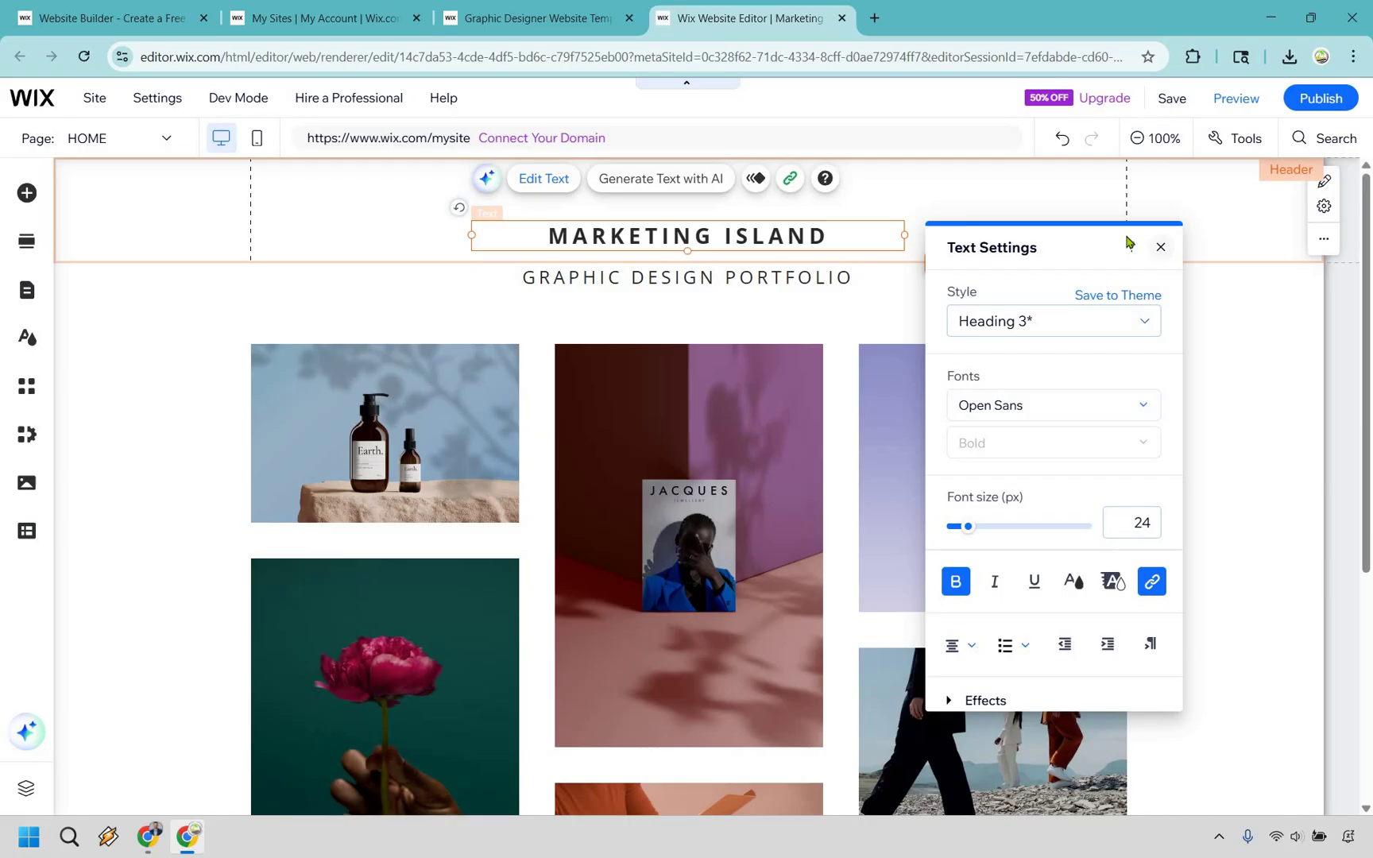
{"action": "left_click", "coordinate": [1160, 247]}
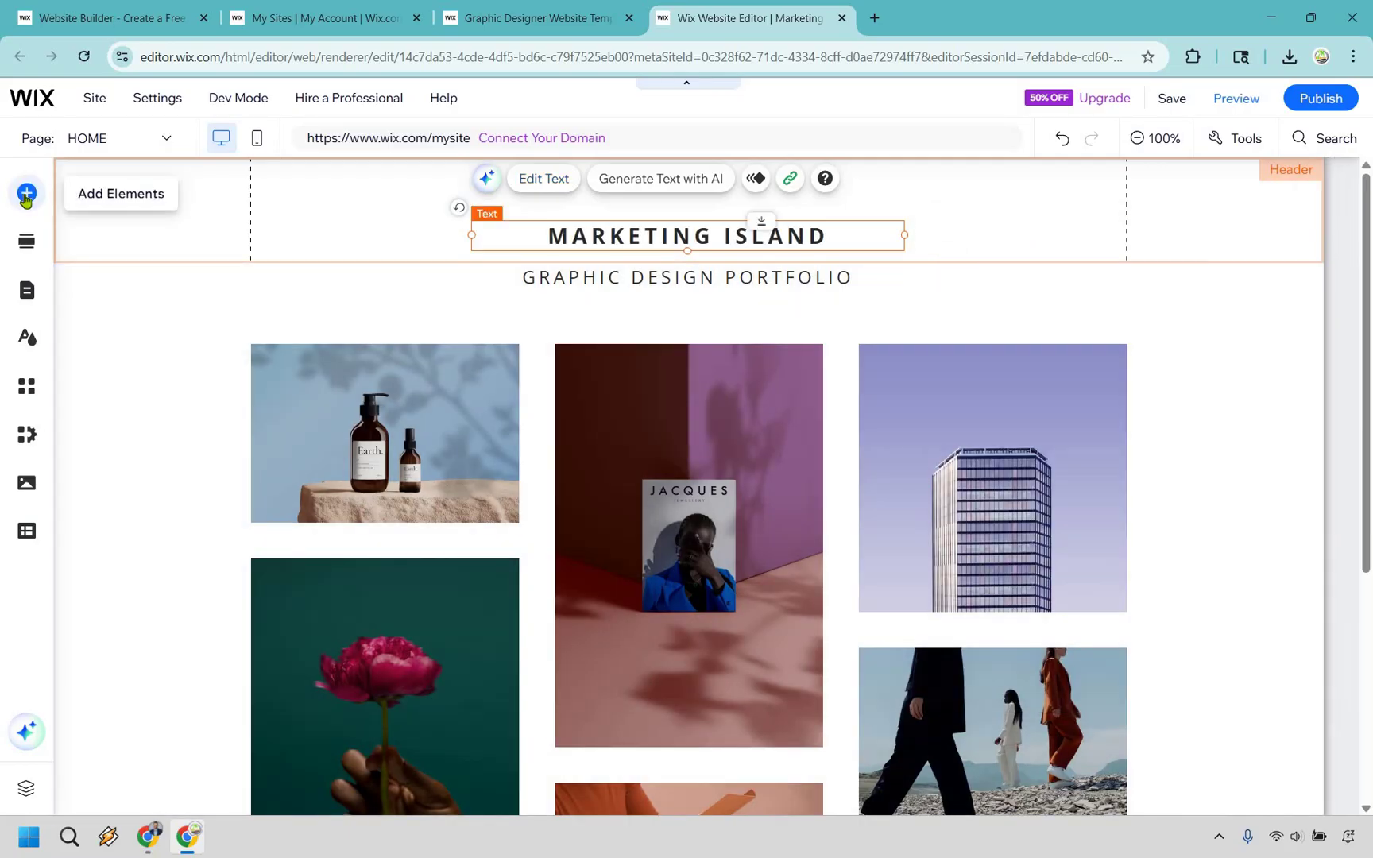
{"action": "left_click", "coordinate": [26, 194]}
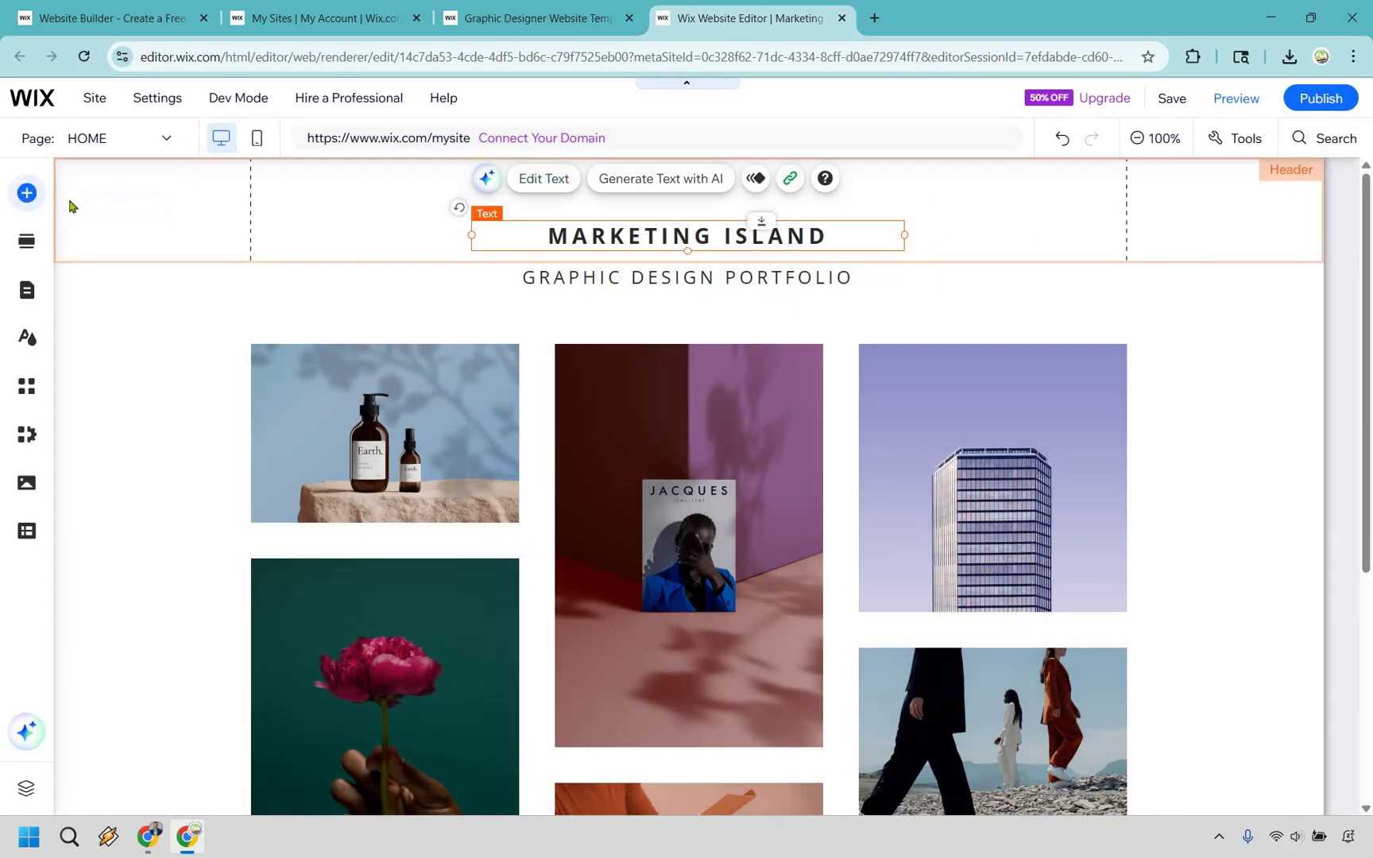
Upload the image 640 logo.png and add it to the page
{"action": "left_click", "coordinate": [111, 257]}
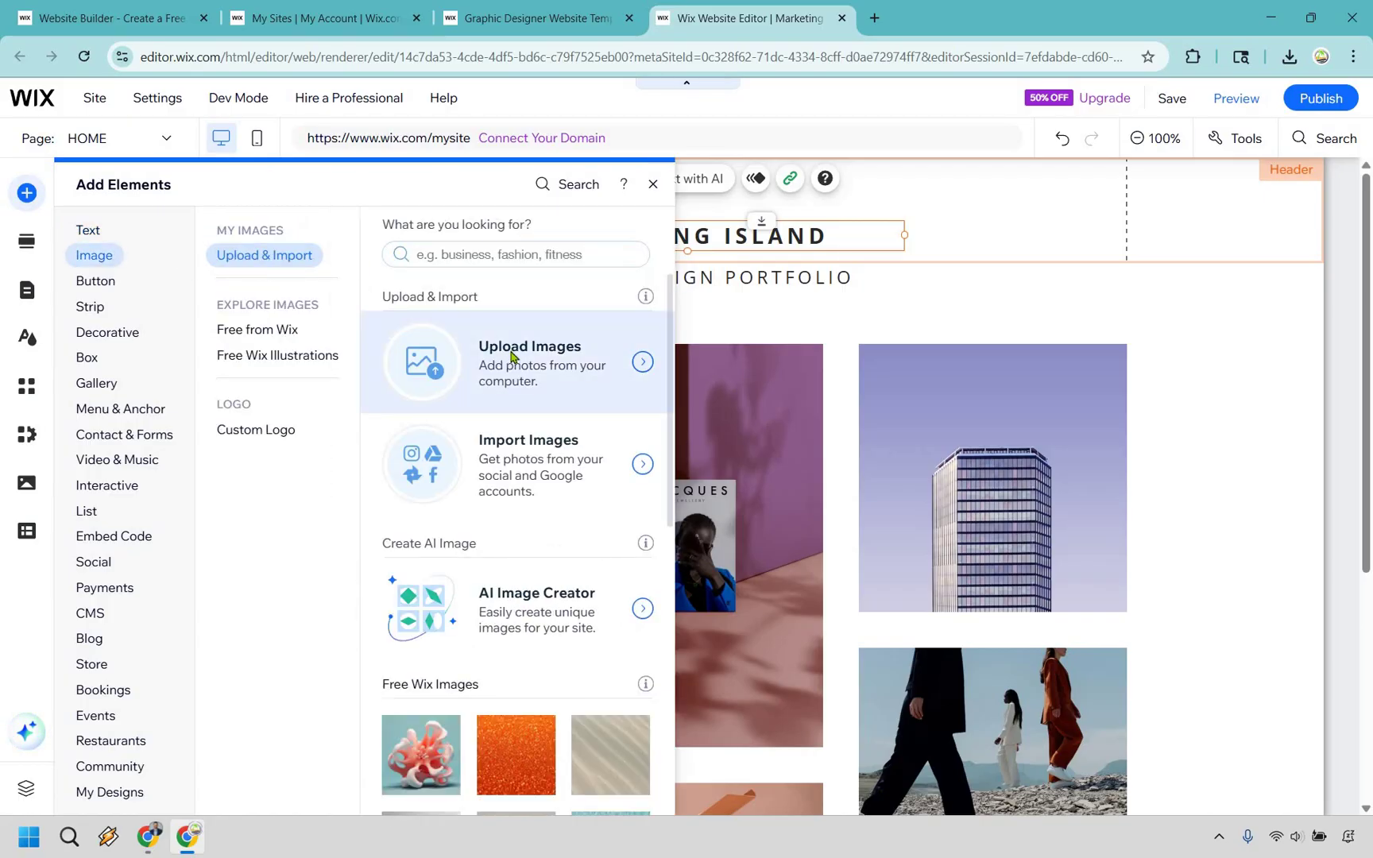
{"action": "left_click", "coordinate": [511, 357]}
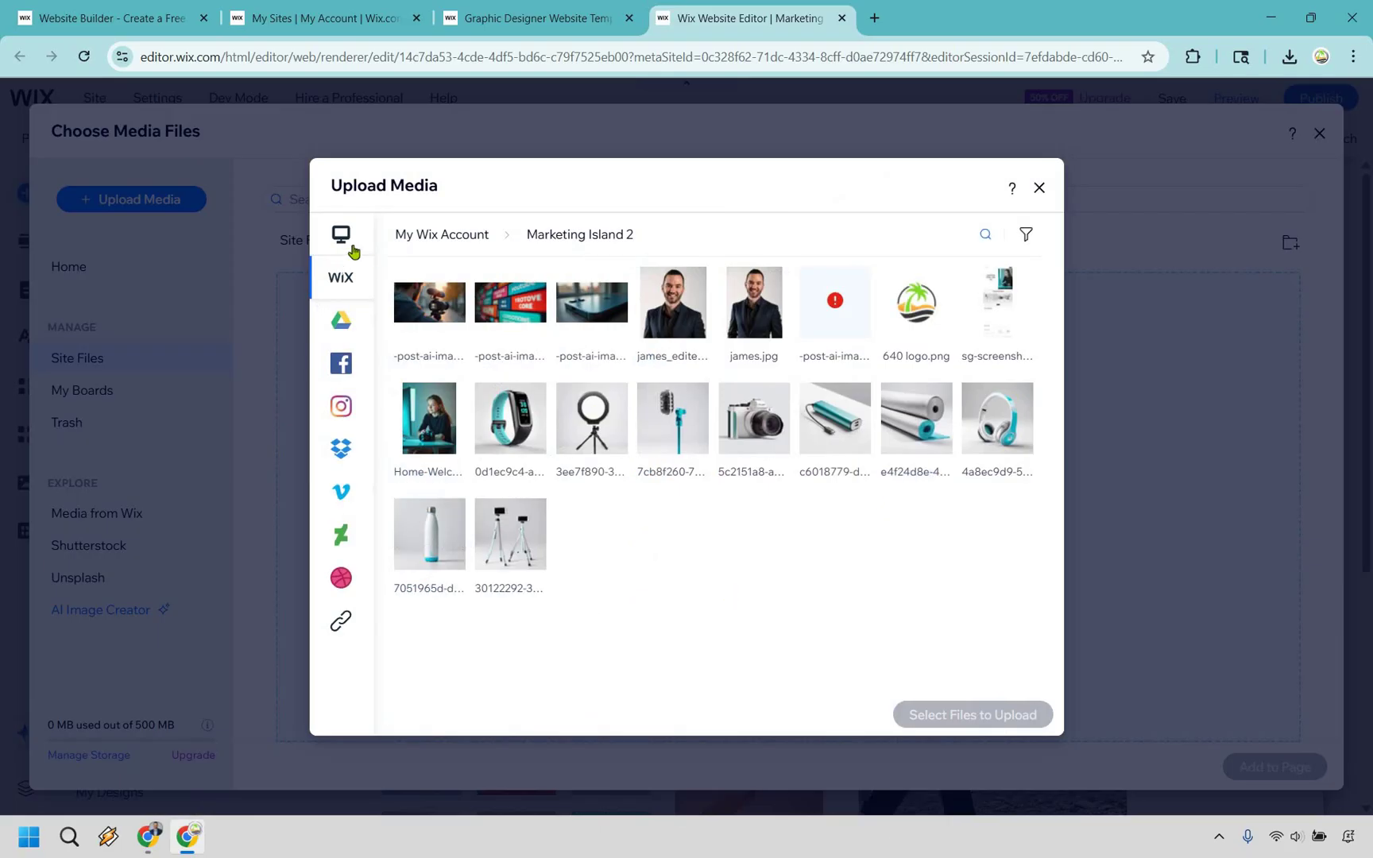
{"action": "mouse_move", "coordinate": [340, 237]}
{"action": "left_click", "coordinate": [911, 310]}
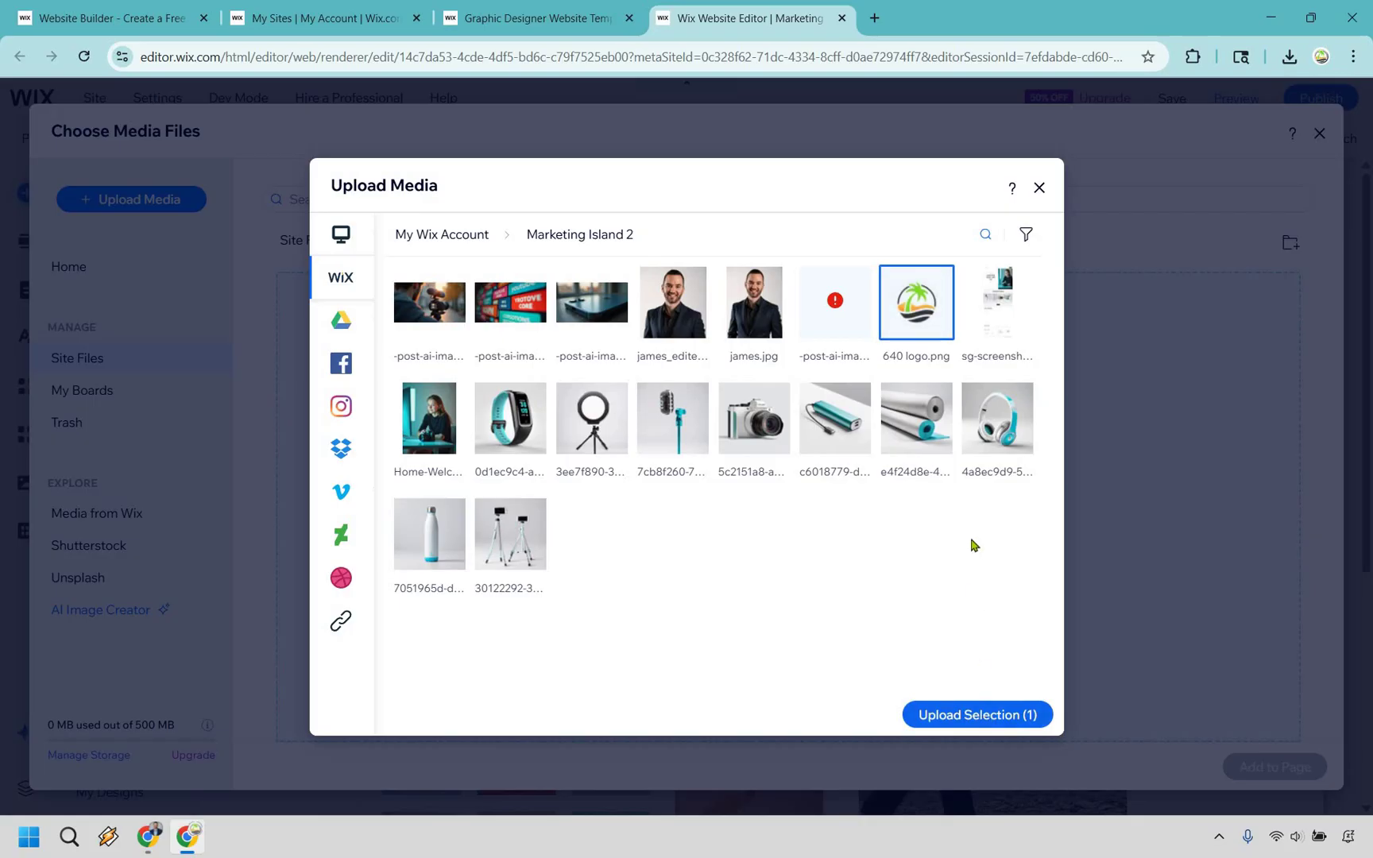
{"action": "key", "text": "Return"}
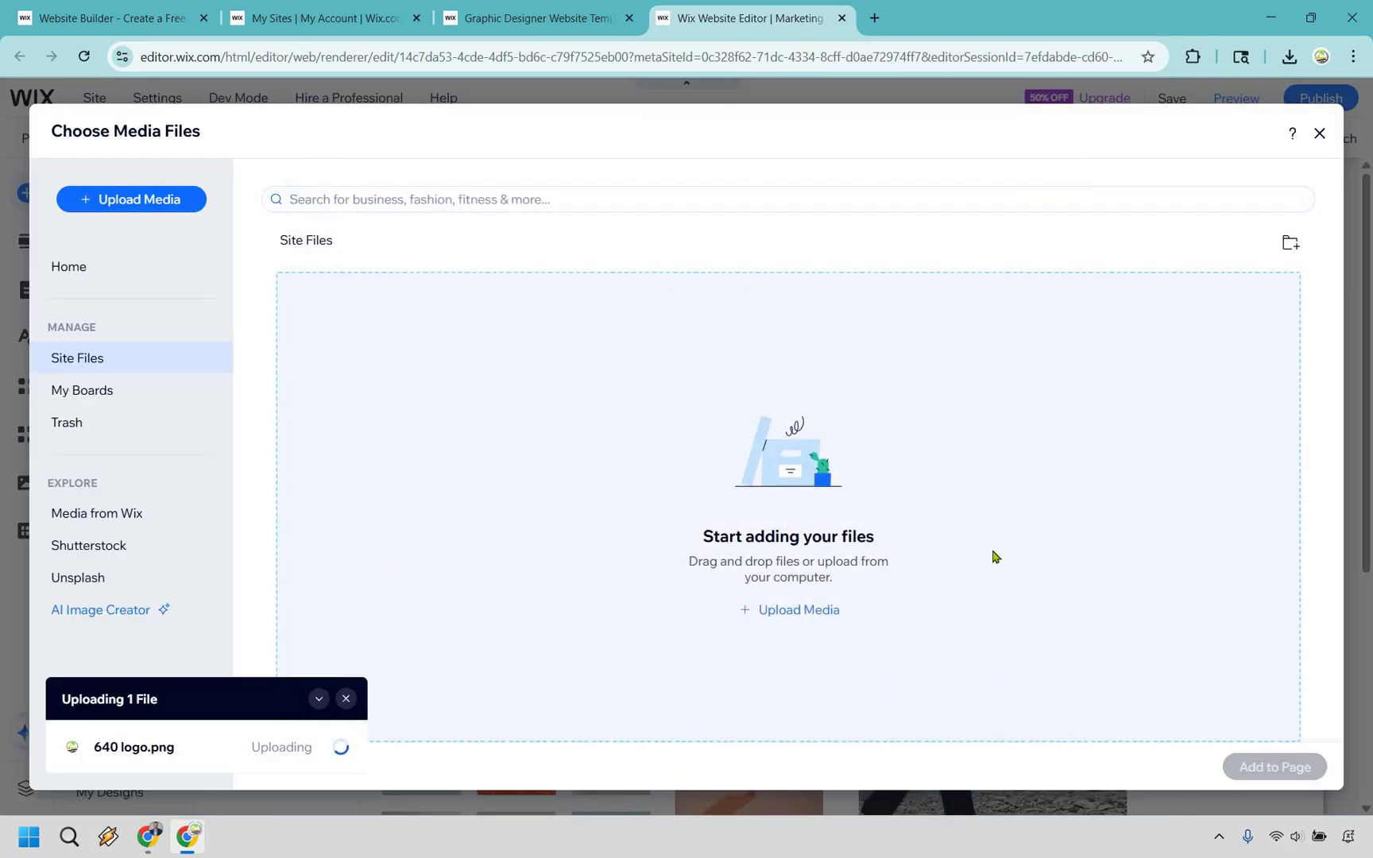
{"action": "key", "text": "Return"}
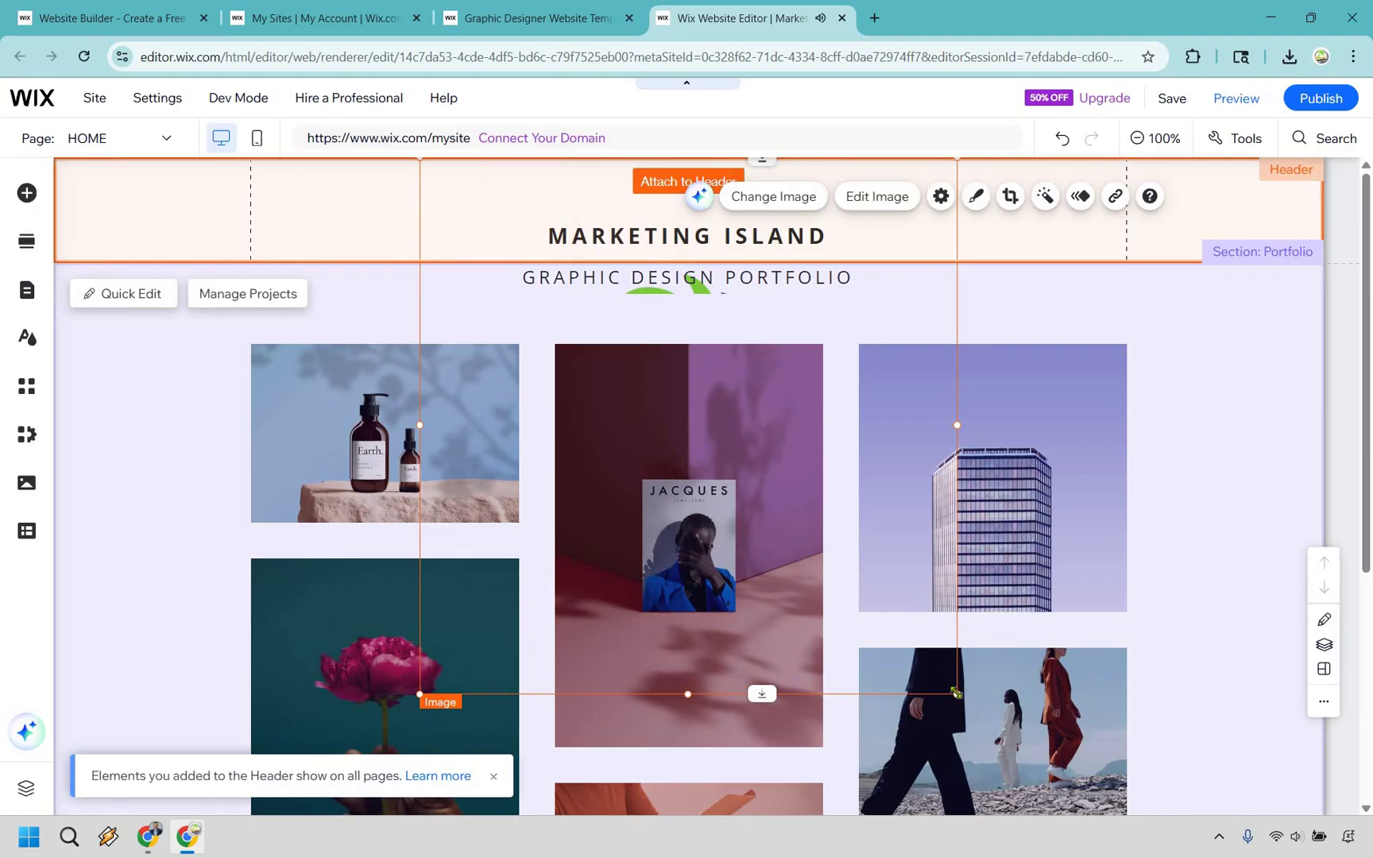
Resize the logo to 86×86 and centre it above the MARKETING ISLAND heading
{"action": "left_click_drag", "start_coordinate": [955, 693], "coordinate": [766, 504]}
{"action": "left_click_drag", "start_coordinate": [539, 229], "coordinate": [692, 180]}
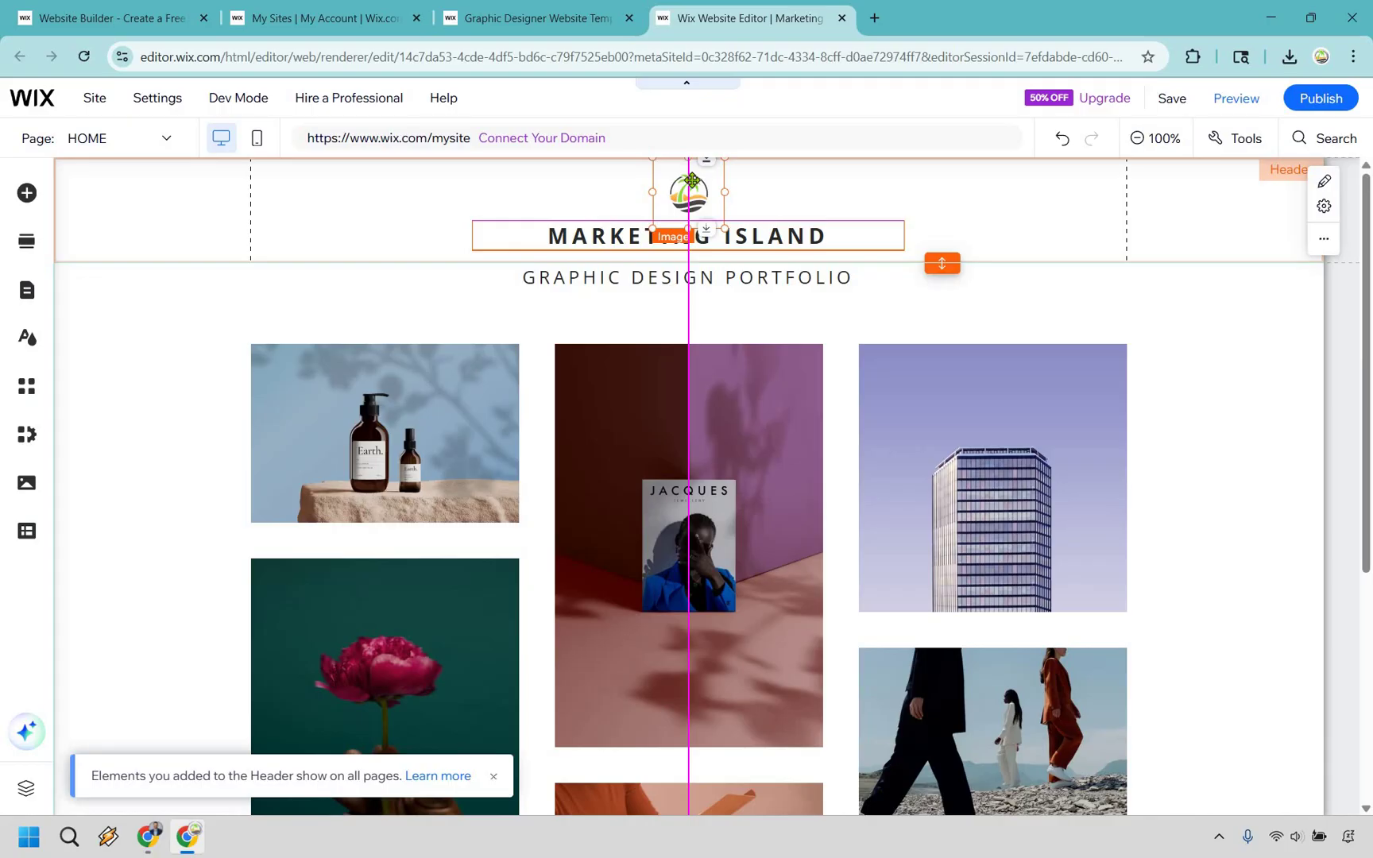
{"action": "left_click_drag", "start_coordinate": [692, 180], "coordinate": [691, 181]}
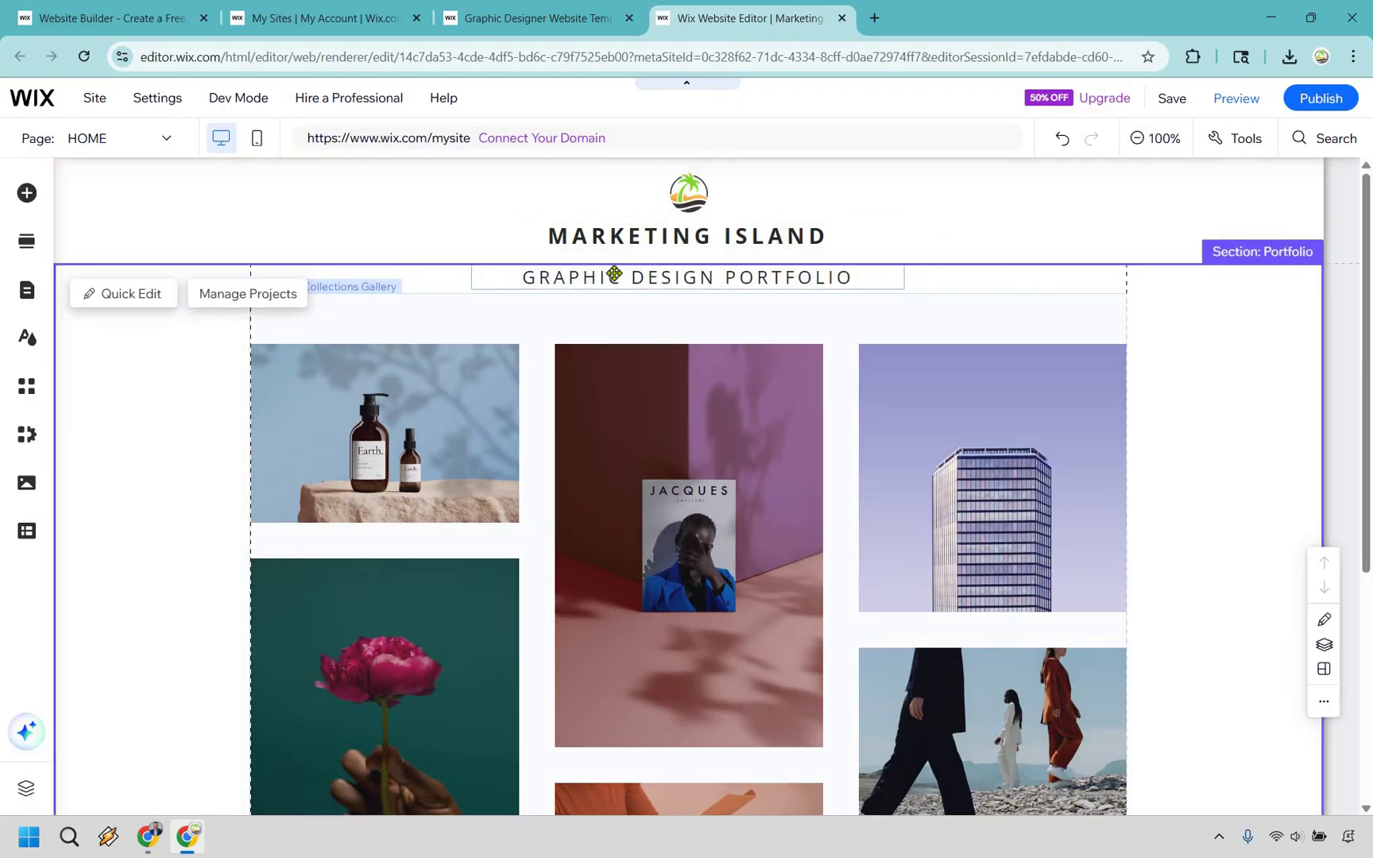
Change the GRAPHIC DESIGN PORTFOLIO subtitle to 'YOUTUBE THUMBNAIL PORTFOLIO'
{"action": "left_click", "coordinate": [689, 278]}
{"action": "double_click", "coordinate": [696, 278]}
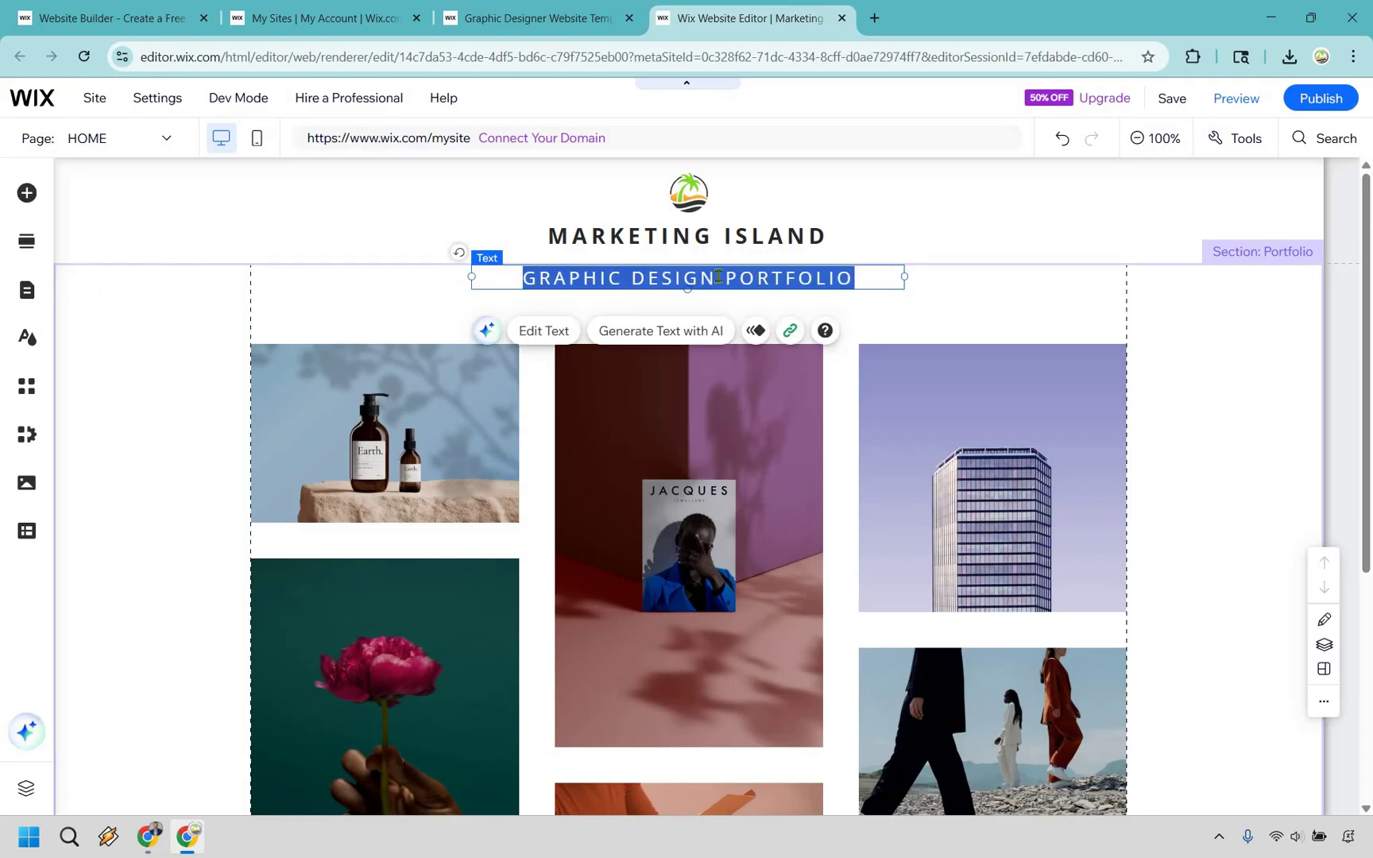
{"action": "left_click_drag", "start_coordinate": [703, 279], "coordinate": [532, 275]}
{"action": "type", "text": "YOUTUBE TH"}
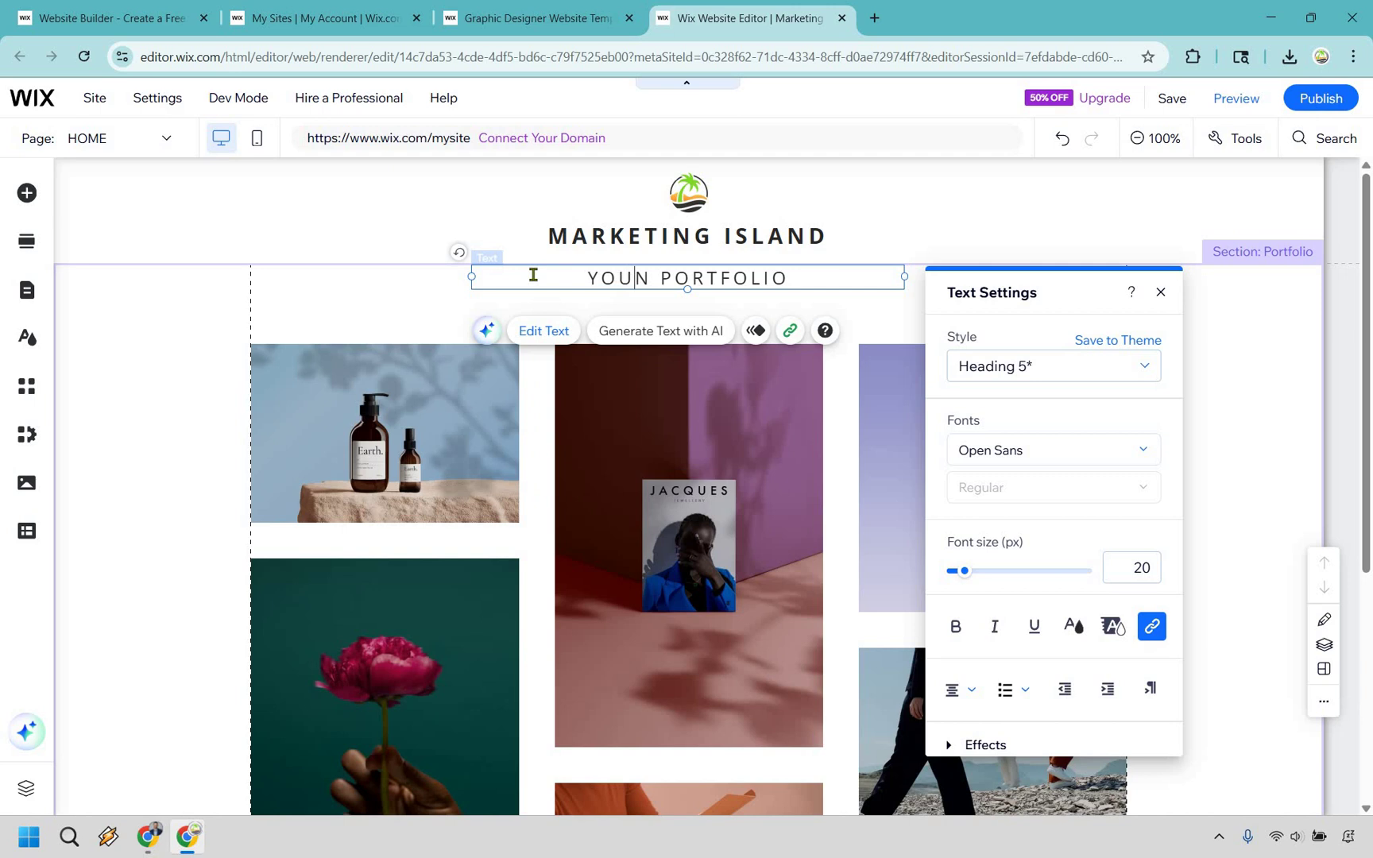
{"action": "type", "text": "UMBNAIL"}
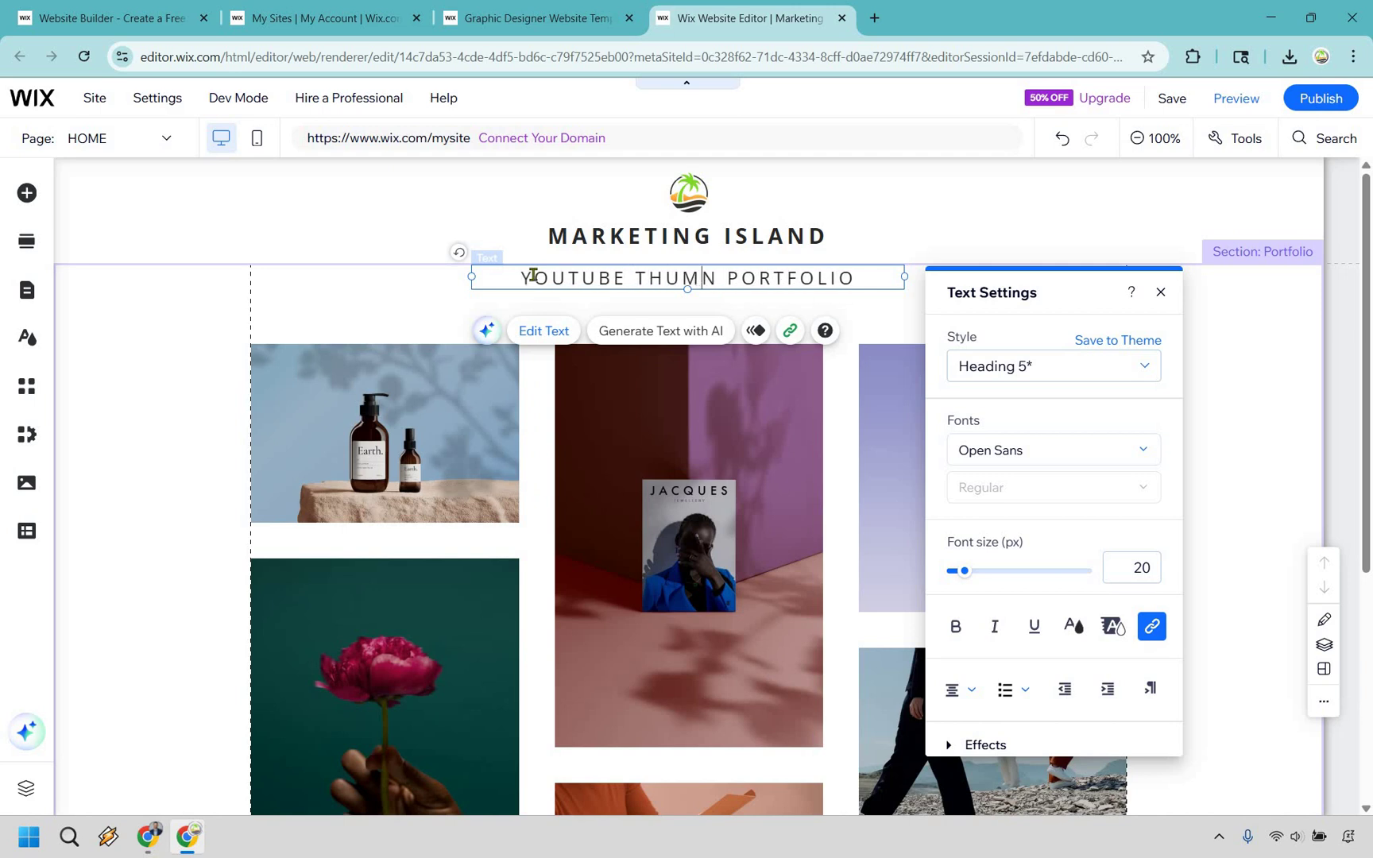
{"action": "key", "text": "Delete"}
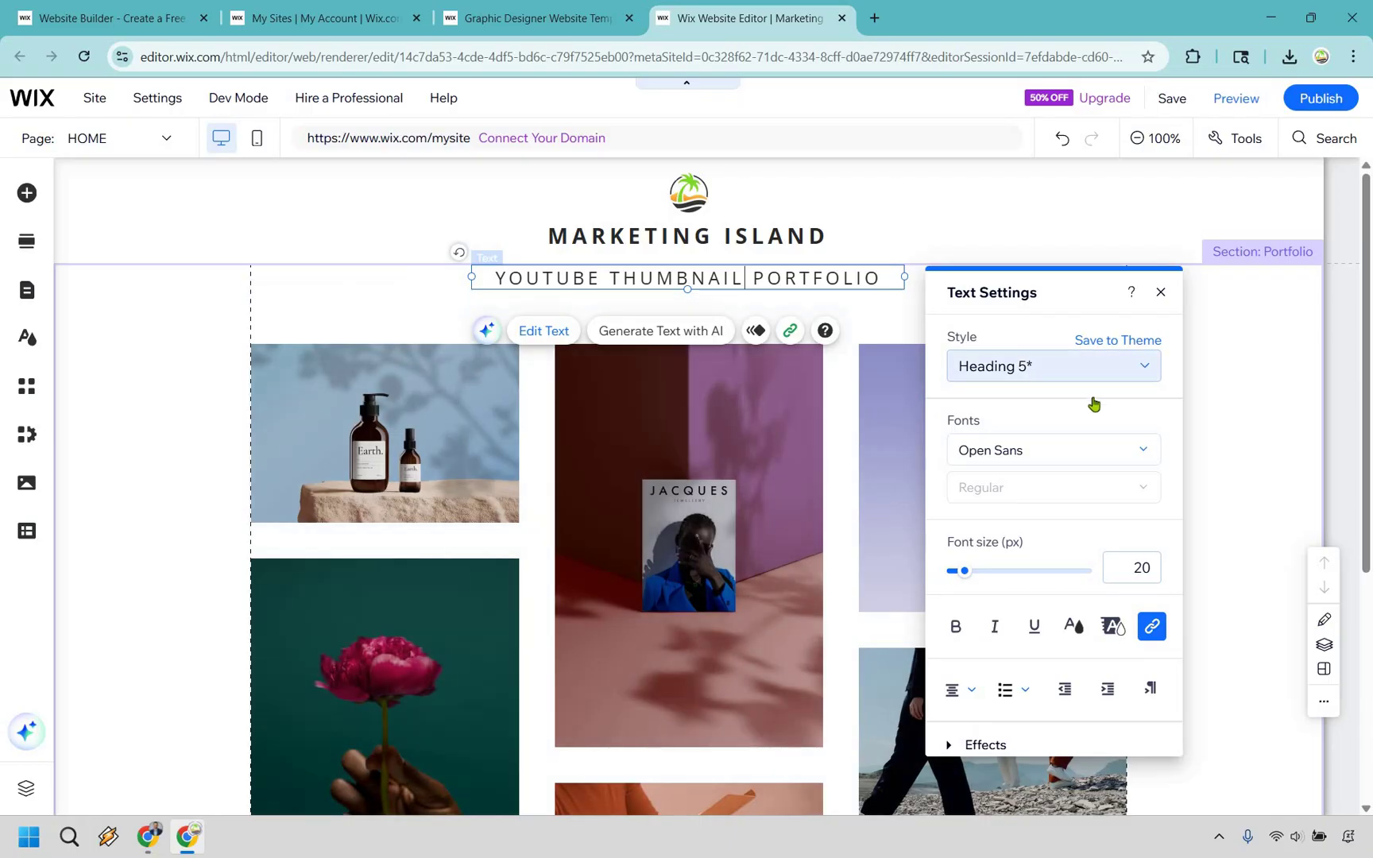
Close Text Settings by selecting the portfolio section and return to the gallery
{"action": "scroll", "coordinate": [1109, 493], "scroll_direction": "down", "scroll_amount": 1}
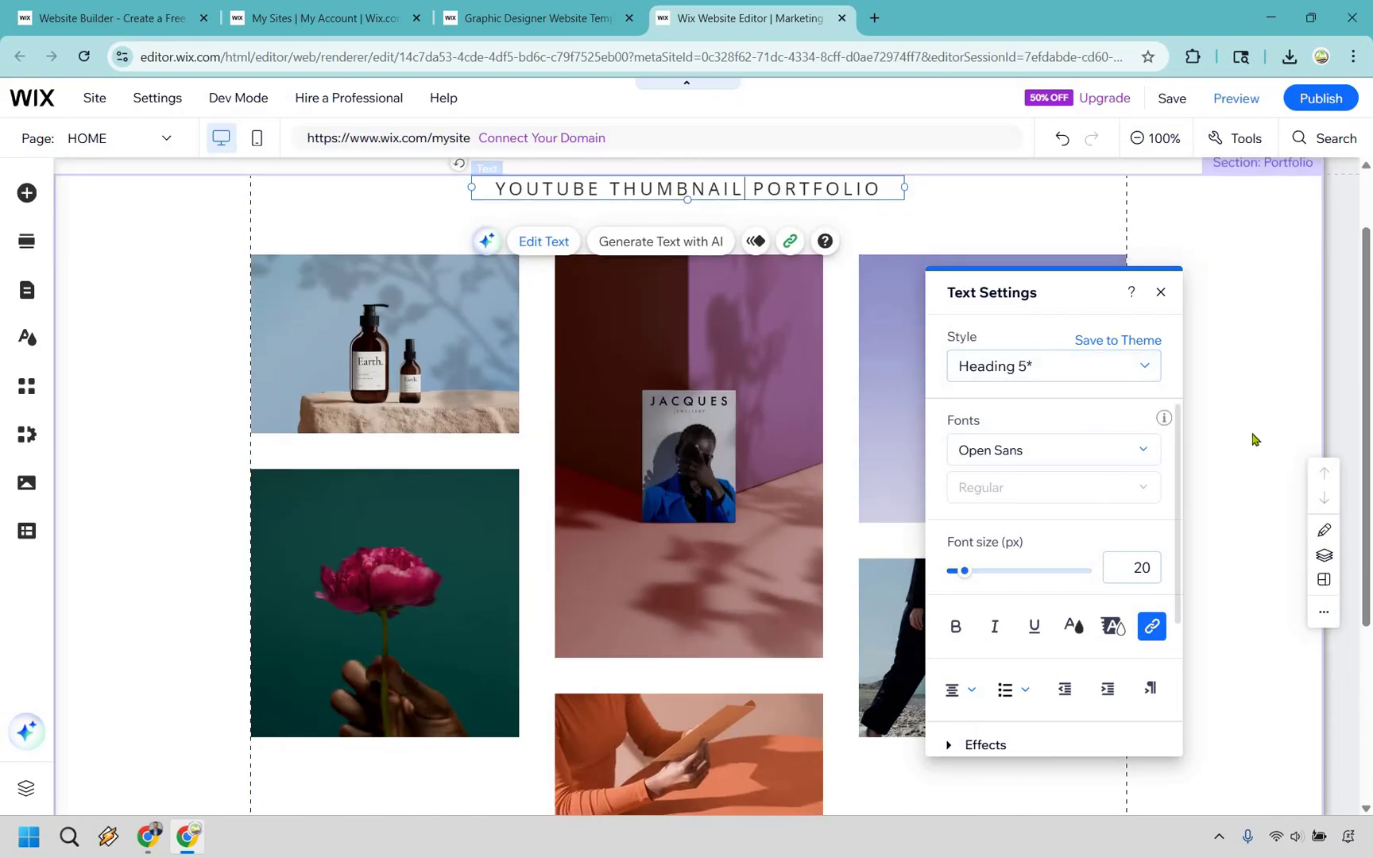
{"action": "left_click", "coordinate": [1252, 439]}
{"action": "scroll", "coordinate": [906, 300], "scroll_direction": "up", "scroll_amount": 1}
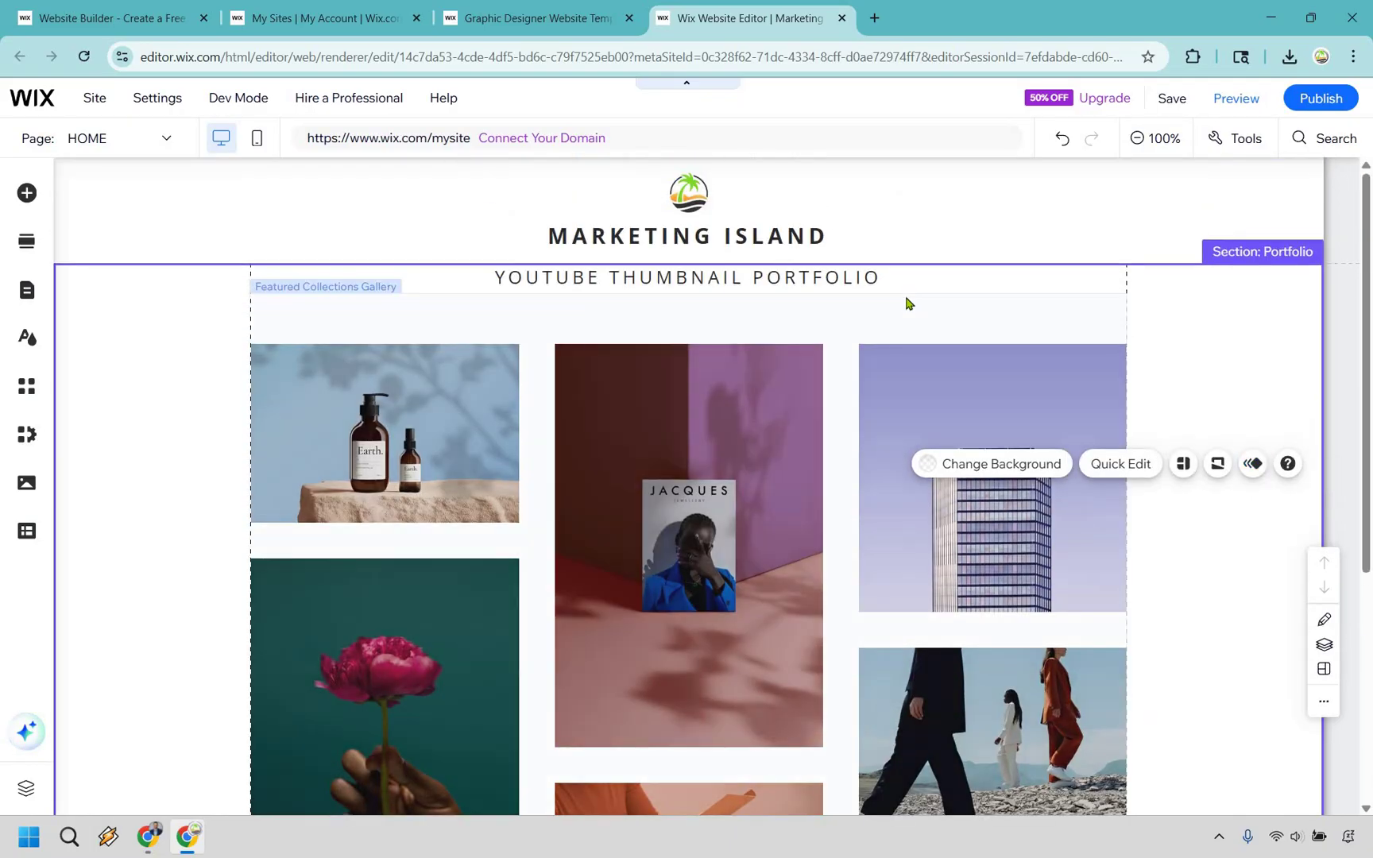
{"action": "scroll", "coordinate": [908, 303], "scroll_direction": "down", "scroll_amount": 5}
{"action": "scroll", "coordinate": [836, 478], "scroll_direction": "up", "scroll_amount": 5}
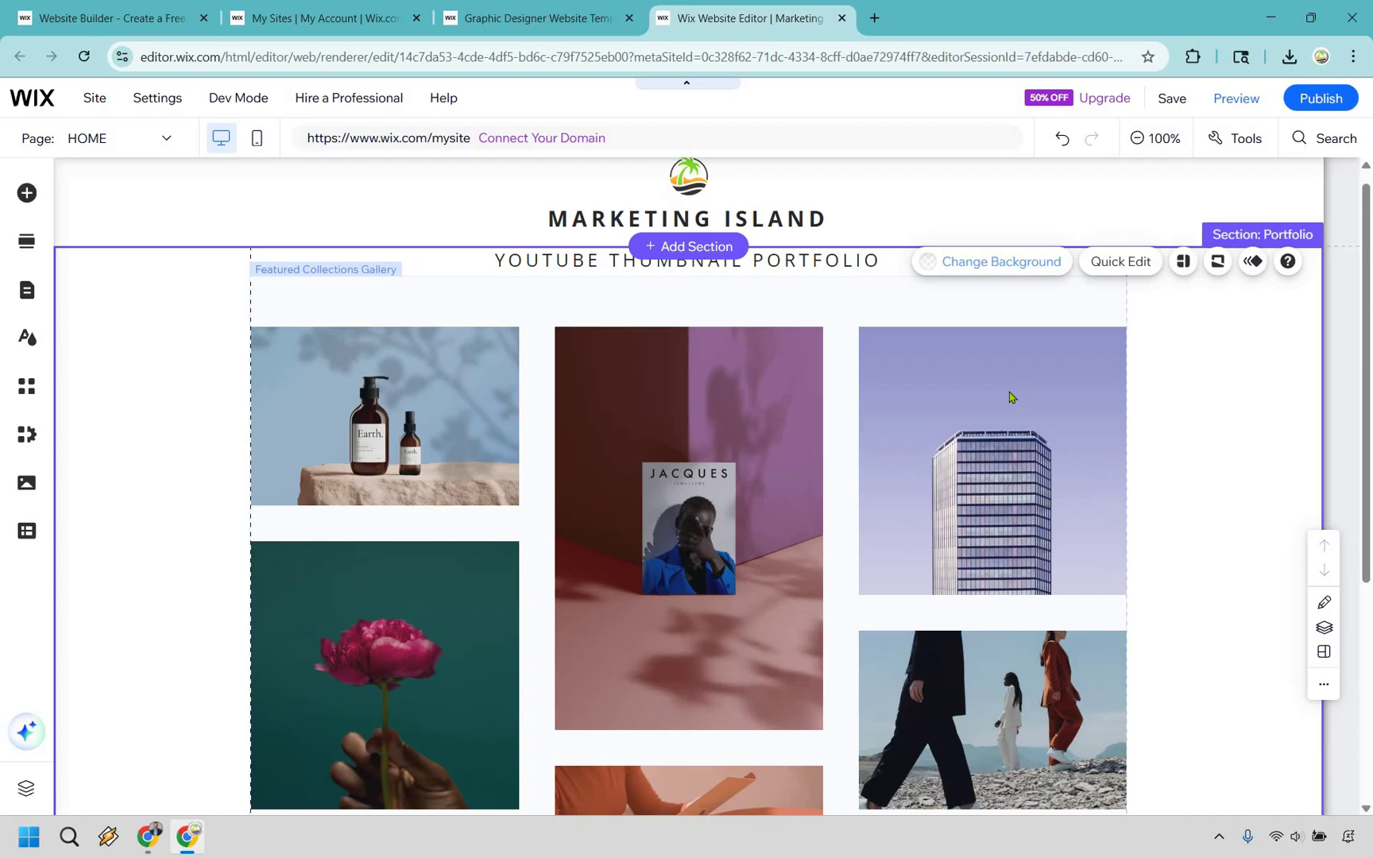
Select the Featured Collections Gallery and open its Manage Projects dashboard page
{"action": "left_click", "coordinate": [922, 499]}
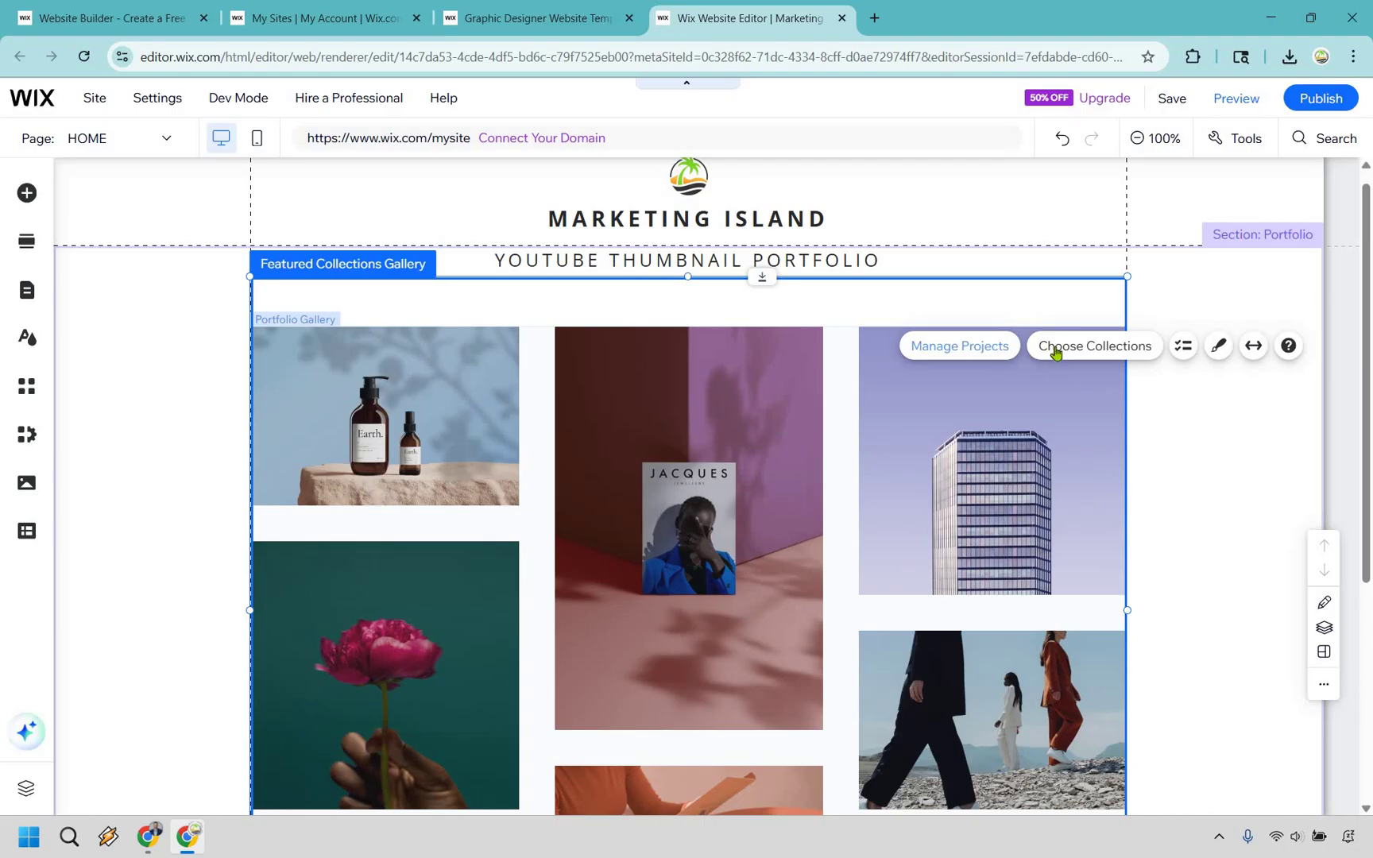
{"action": "left_click", "coordinate": [990, 352]}
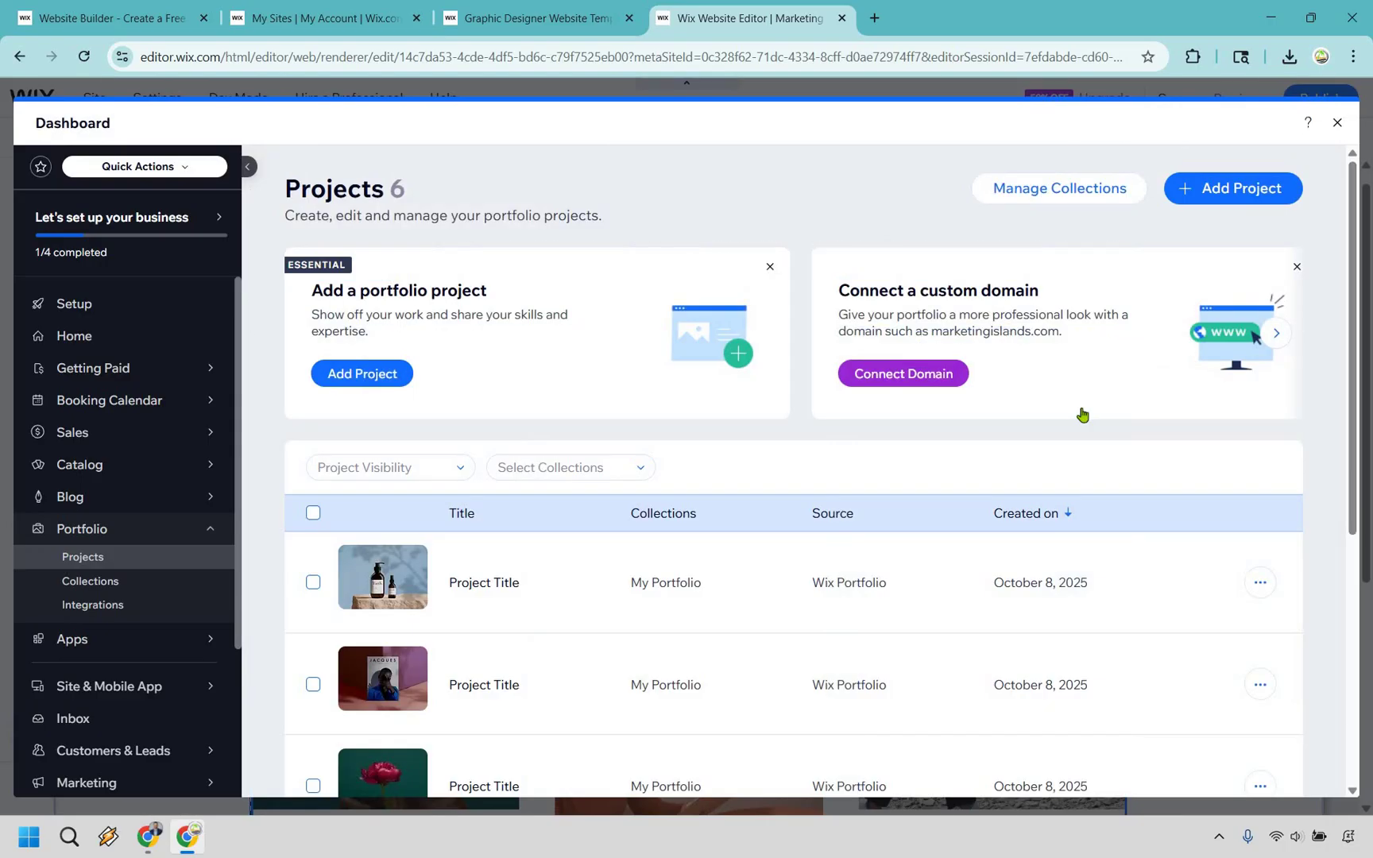
{"action": "scroll", "coordinate": [1080, 407], "scroll_direction": "down", "scroll_amount": 5}
{"action": "scroll", "coordinate": [1244, 224], "scroll_direction": "up", "scroll_amount": 5}
Create a new project 'YouTube Thumnbails' with description 'YouTube thumbnails' and project type 'YT Thumbs'
{"action": "left_click", "coordinate": [1233, 188]}
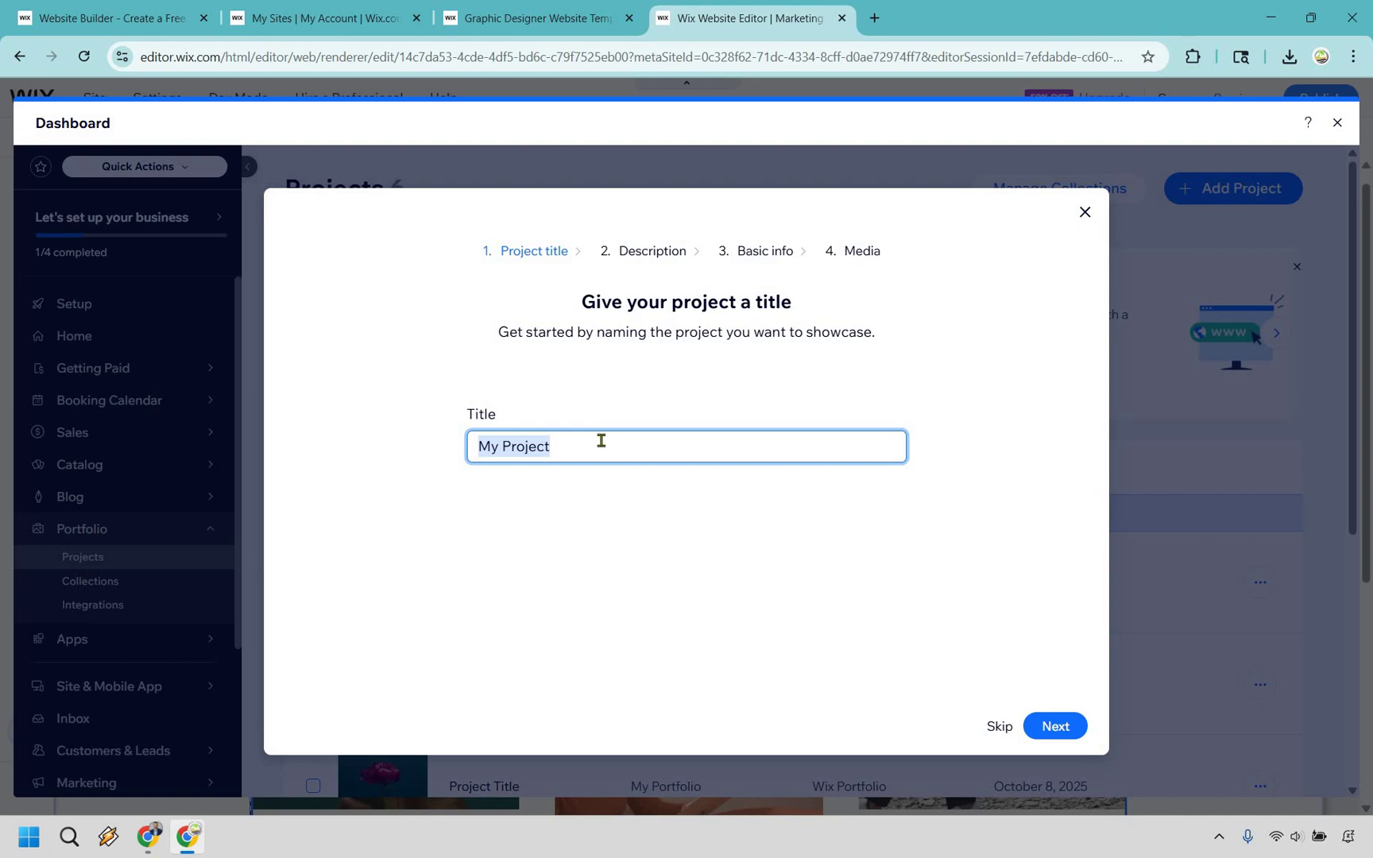
{"action": "type", "text": "YouTu"}
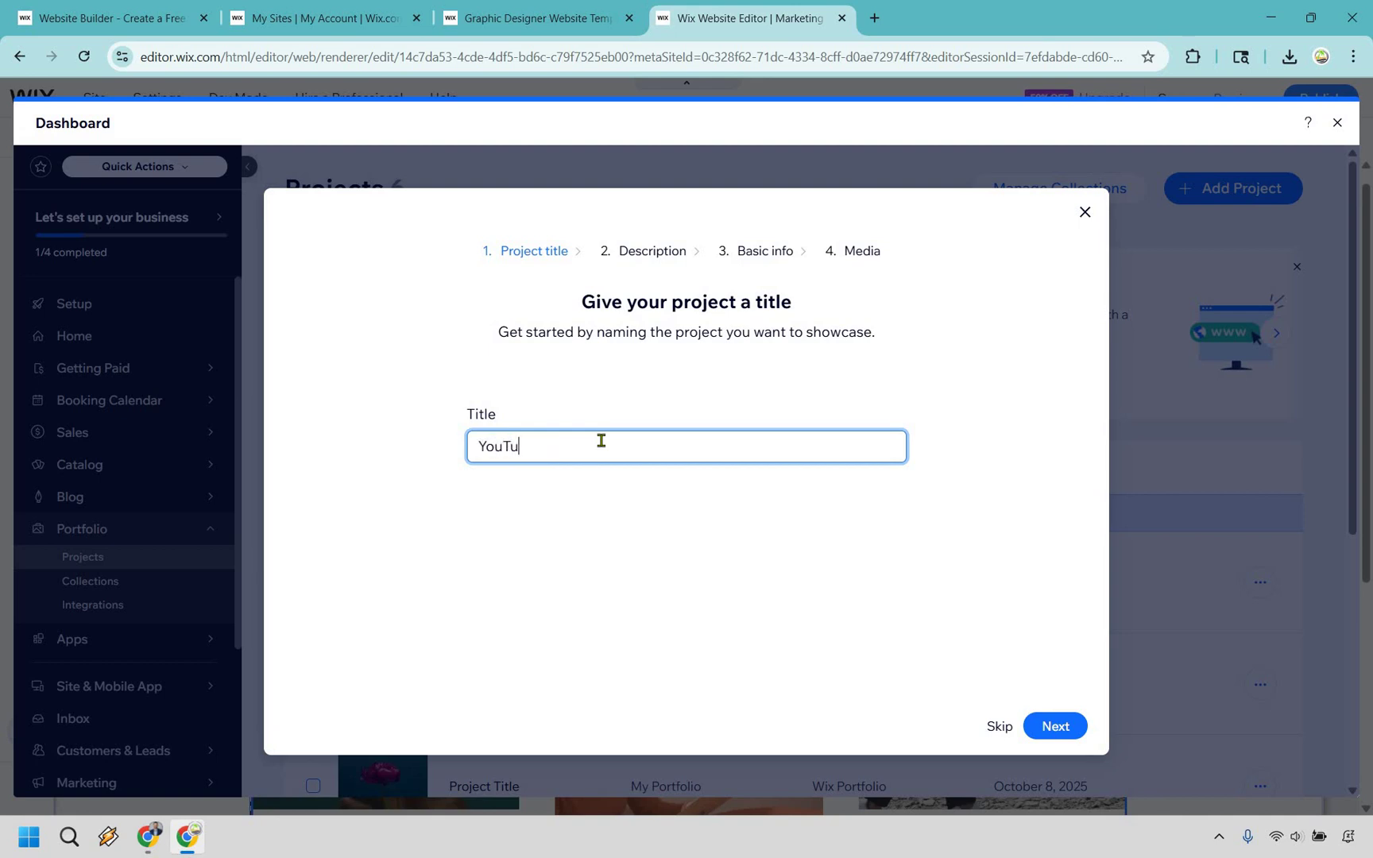
{"action": "type", "text": "be Thumnbails"}
{"action": "key", "text": "Return"}
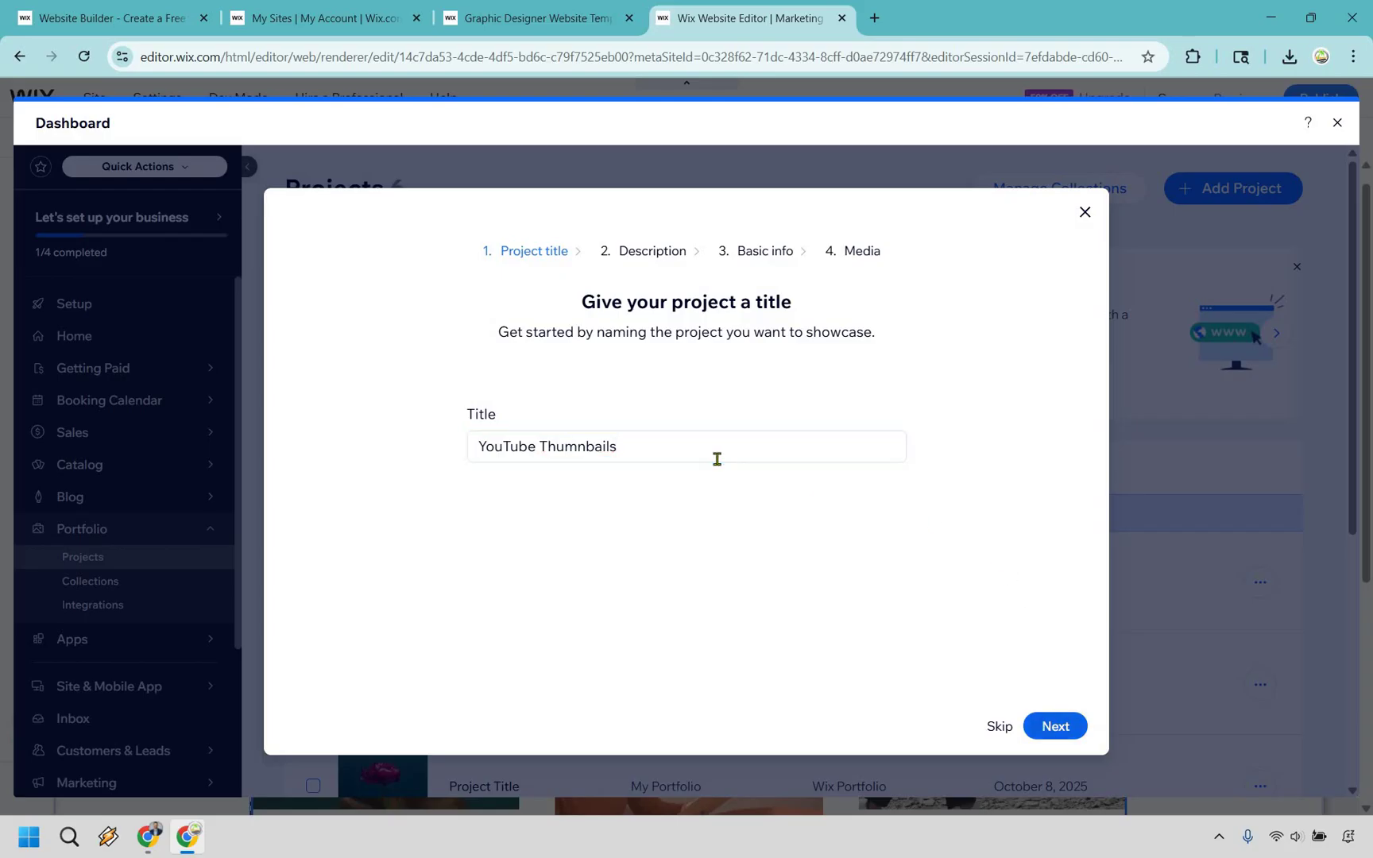
{"action": "left_click", "coordinate": [717, 459]}
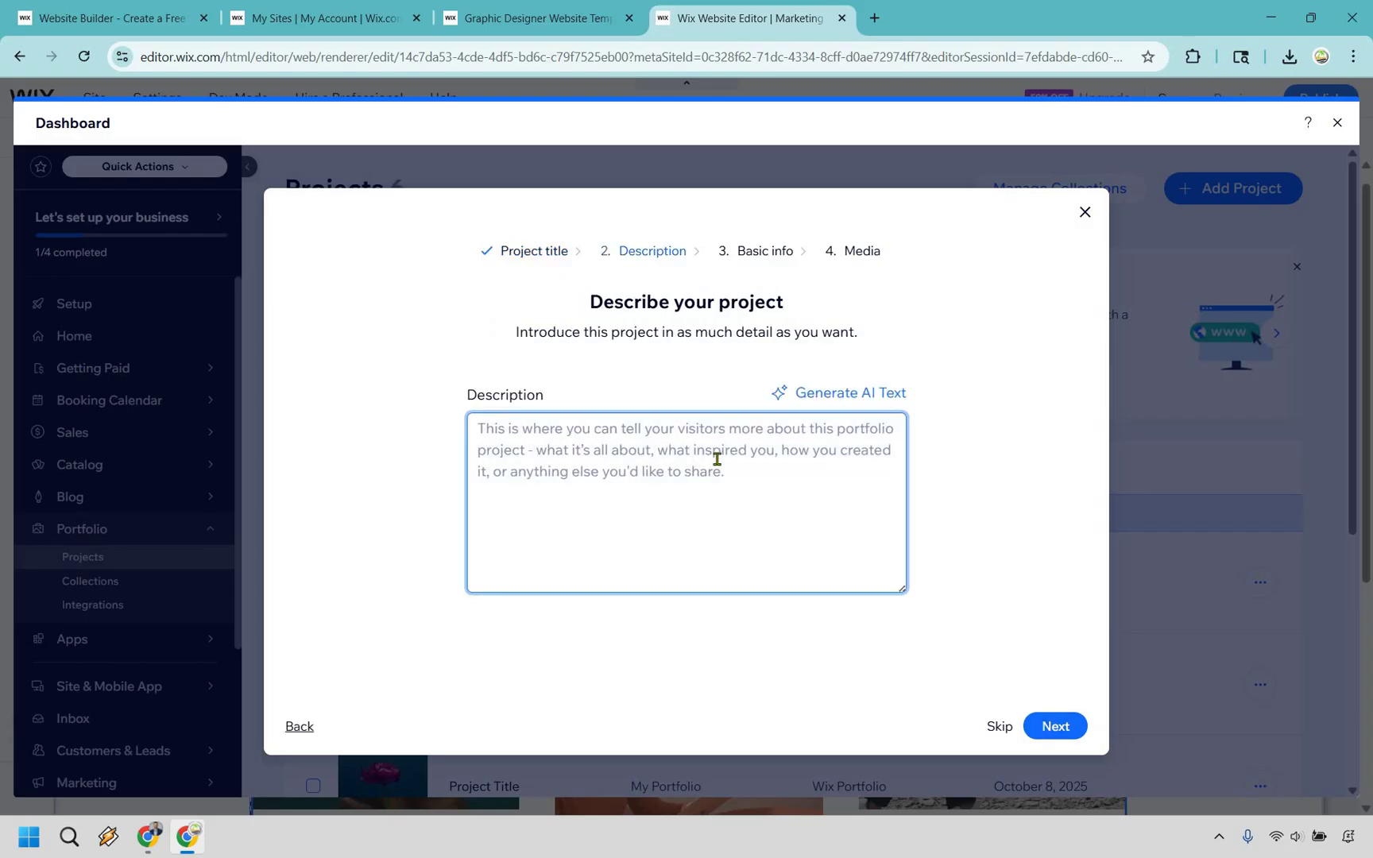
{"action": "type", "text": "YouTube "}
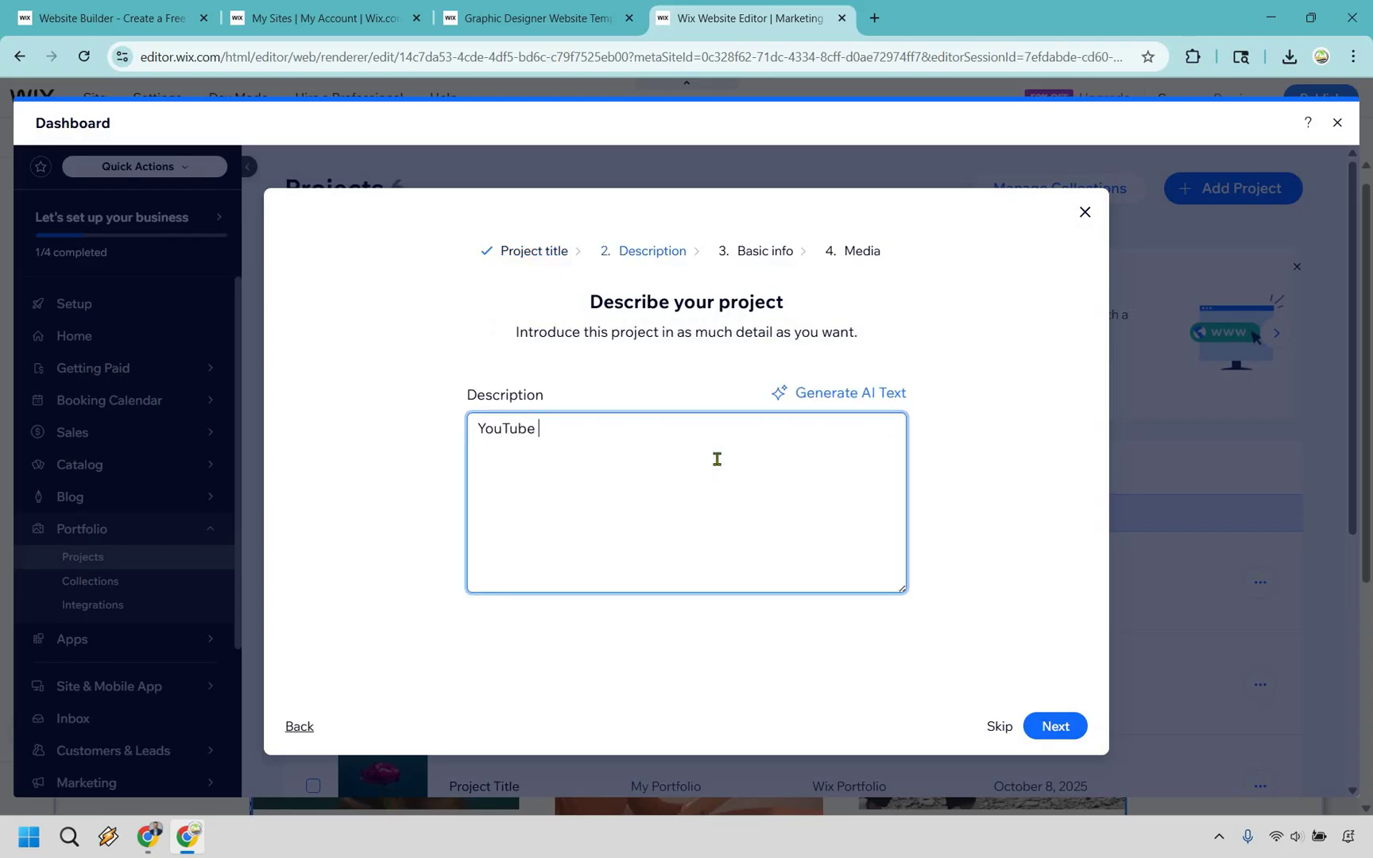
{"action": "type", "text": "thumbnails"}
{"action": "left_click", "coordinate": [1055, 728]}
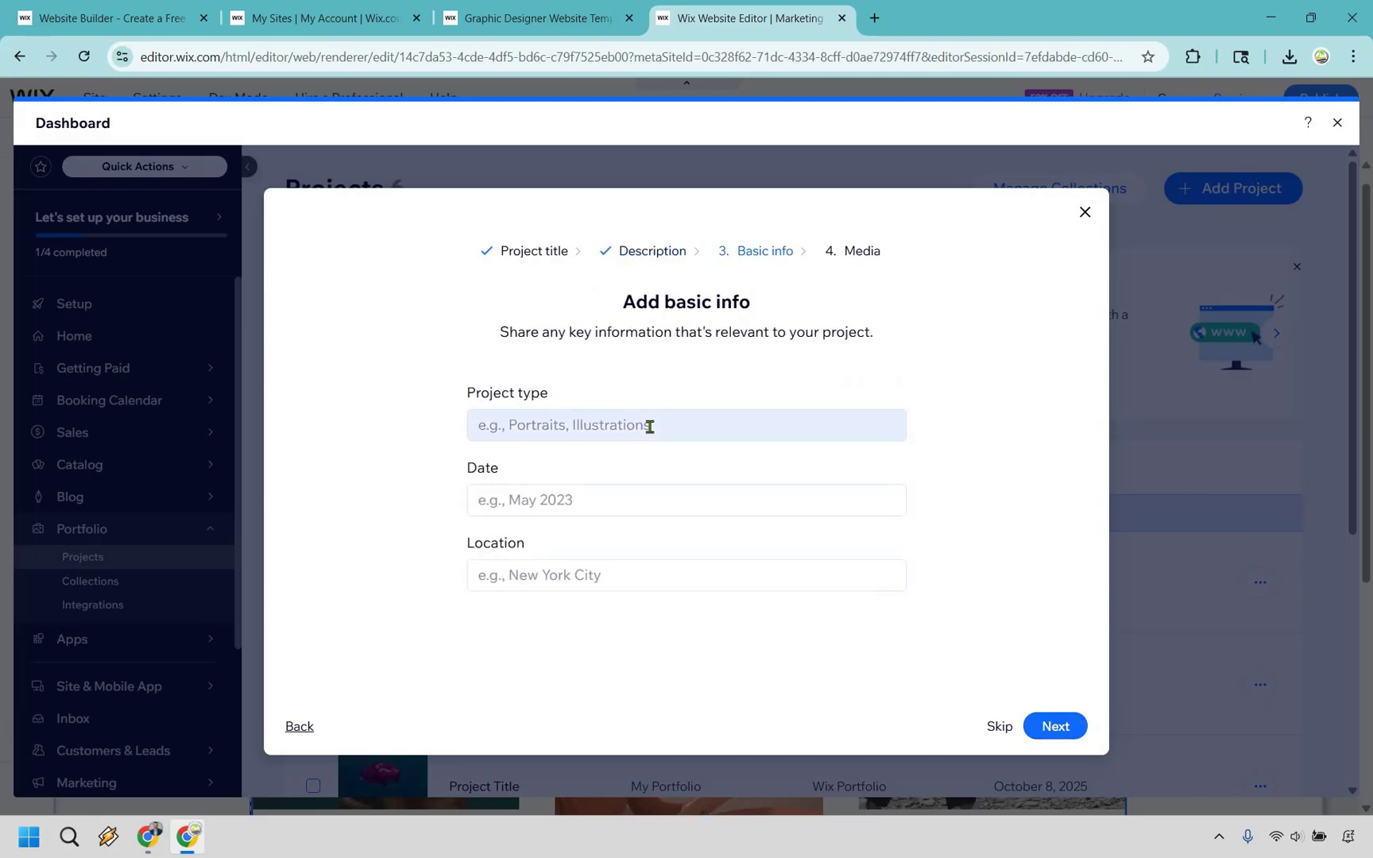
{"action": "left_click", "coordinate": [649, 426]}
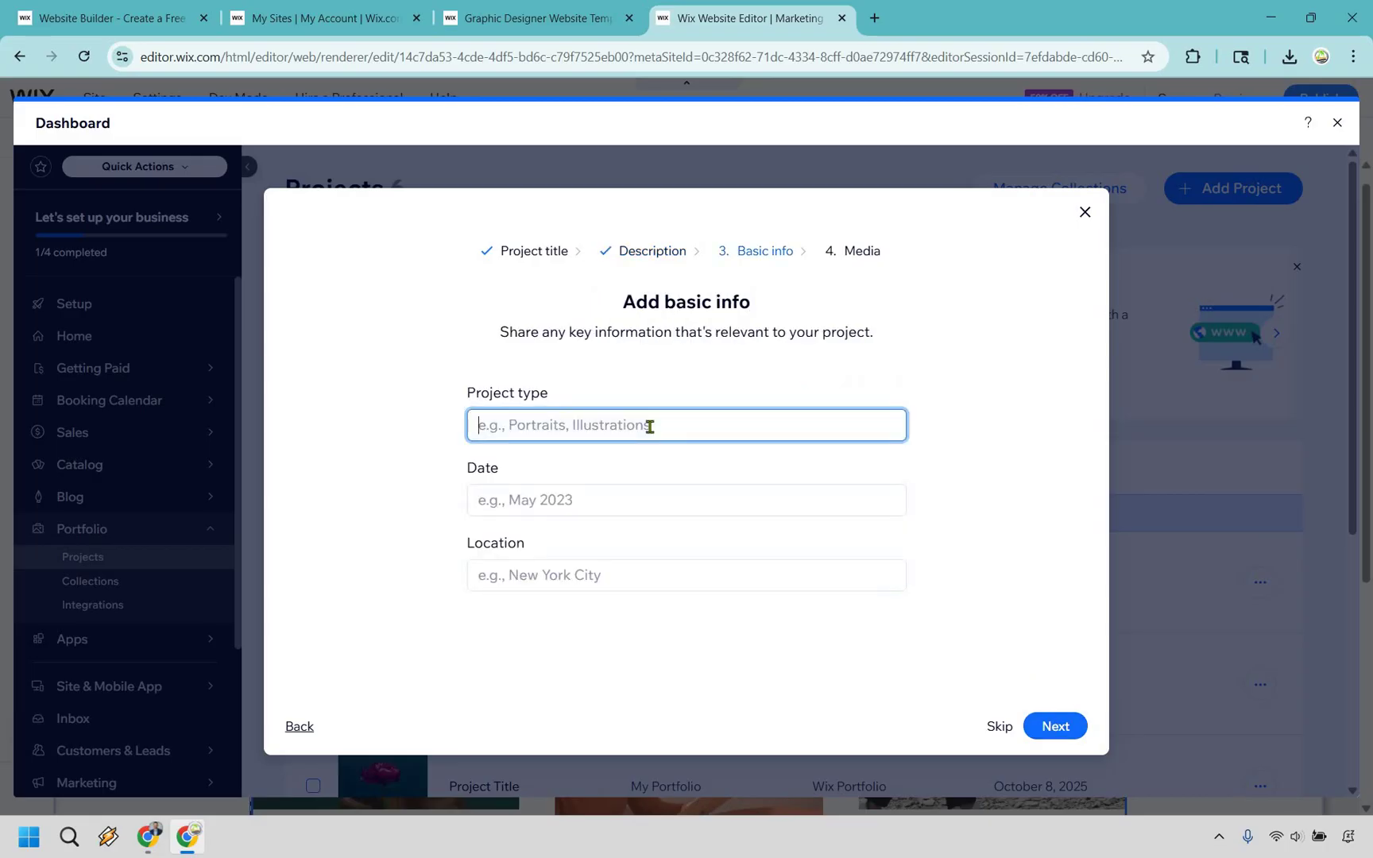
{"action": "type", "text": "YT Thum"}
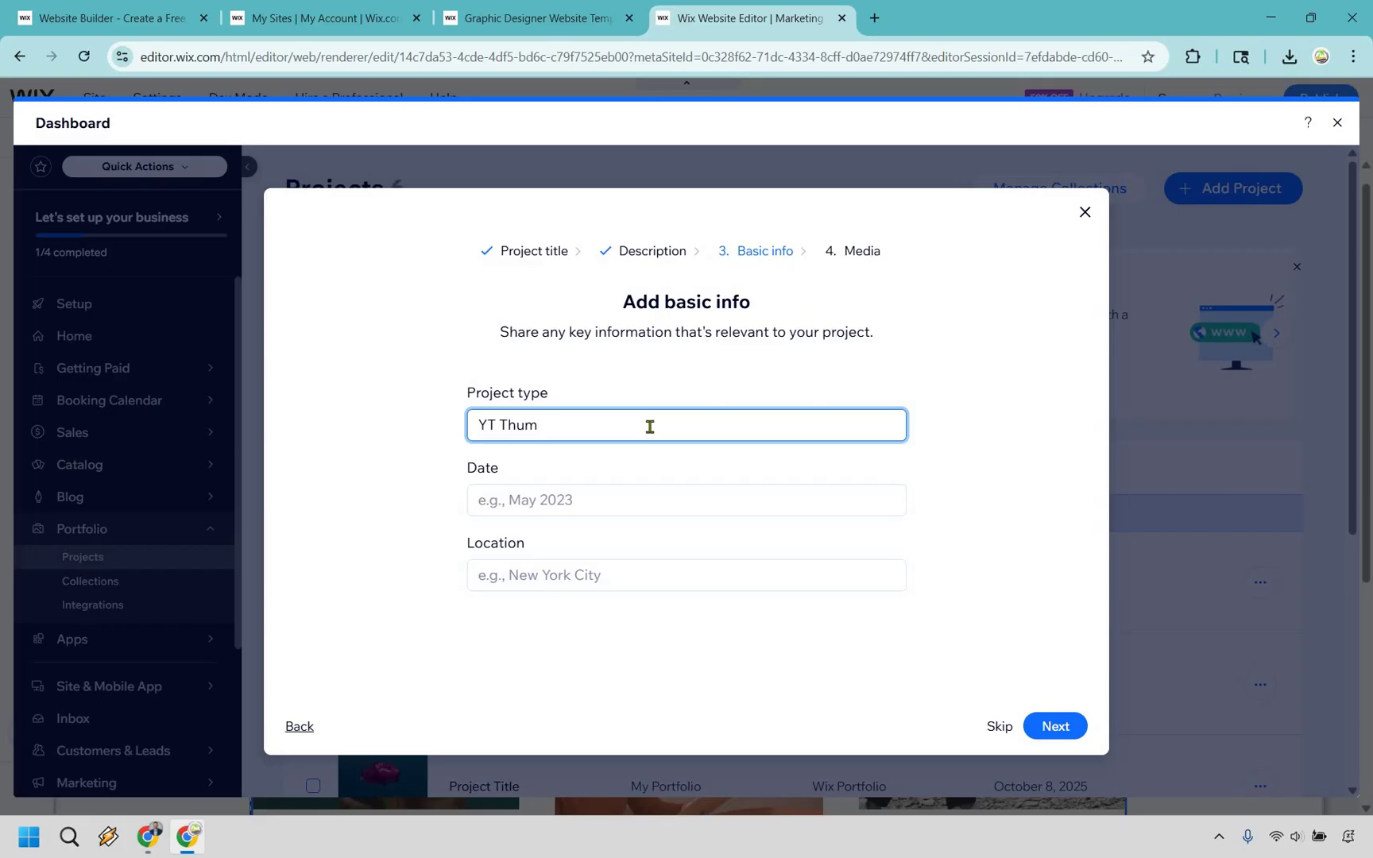
{"action": "type", "text": "bs"}
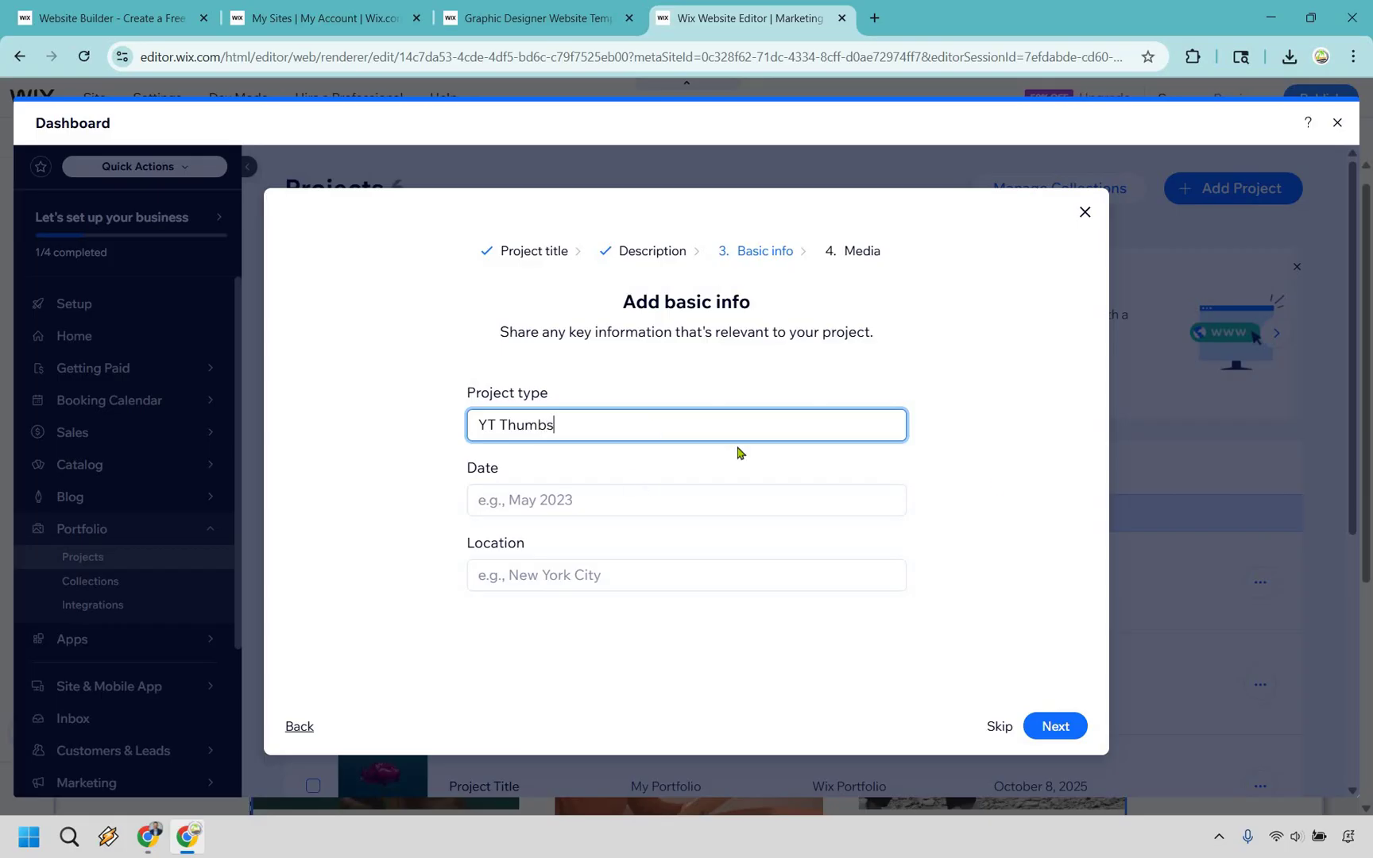
{"action": "left_click", "coordinate": [1070, 725]}
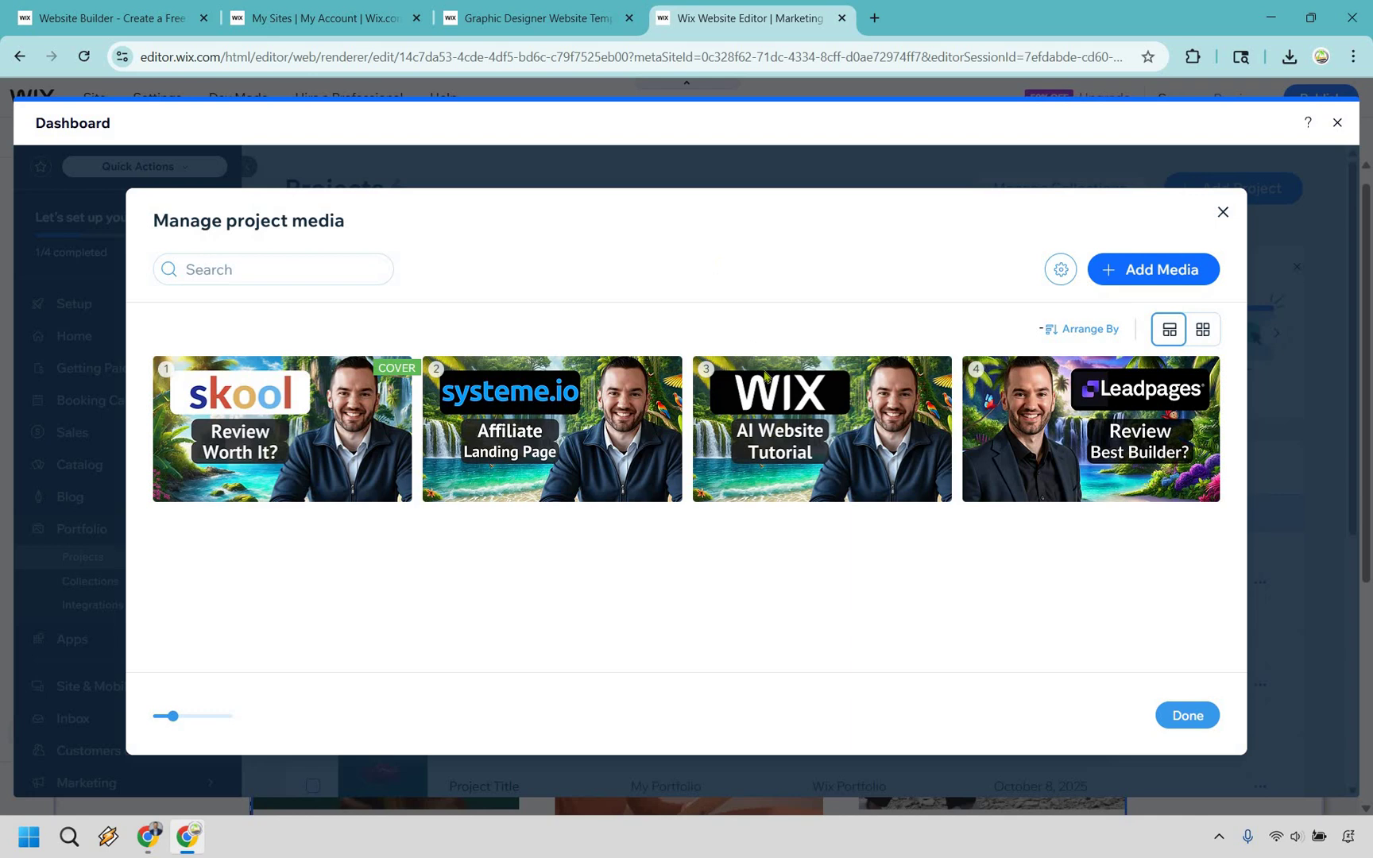
Make the WIX tutorial thumbnail the project cover, then delete the pink-flower placeholder project
{"action": "left_click_drag", "start_coordinate": [383, 412], "coordinate": [284, 415]}
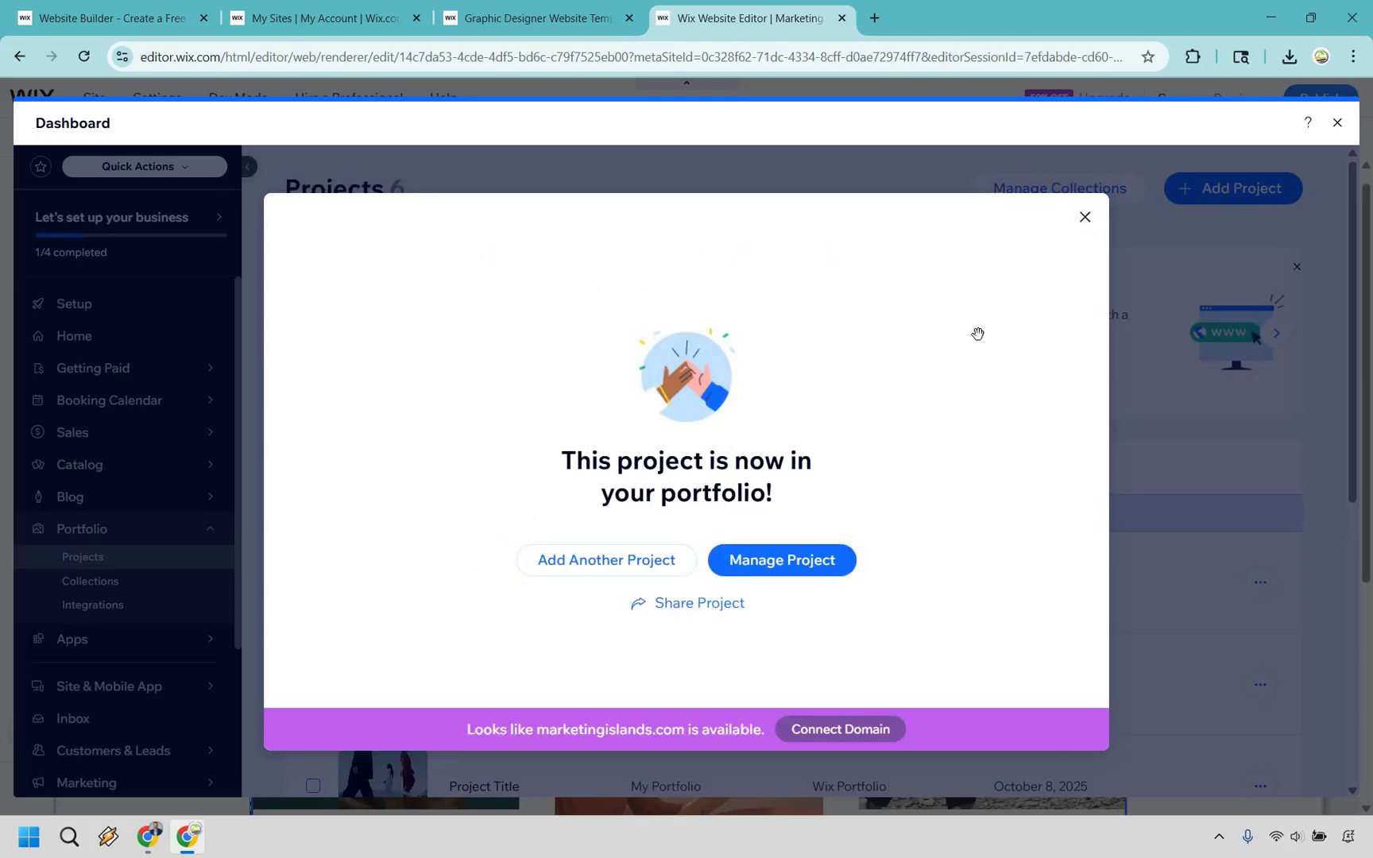
{"action": "key", "text": "Escape"}
{"action": "scroll", "coordinate": [561, 607], "scroll_direction": "down", "scroll_amount": 2}
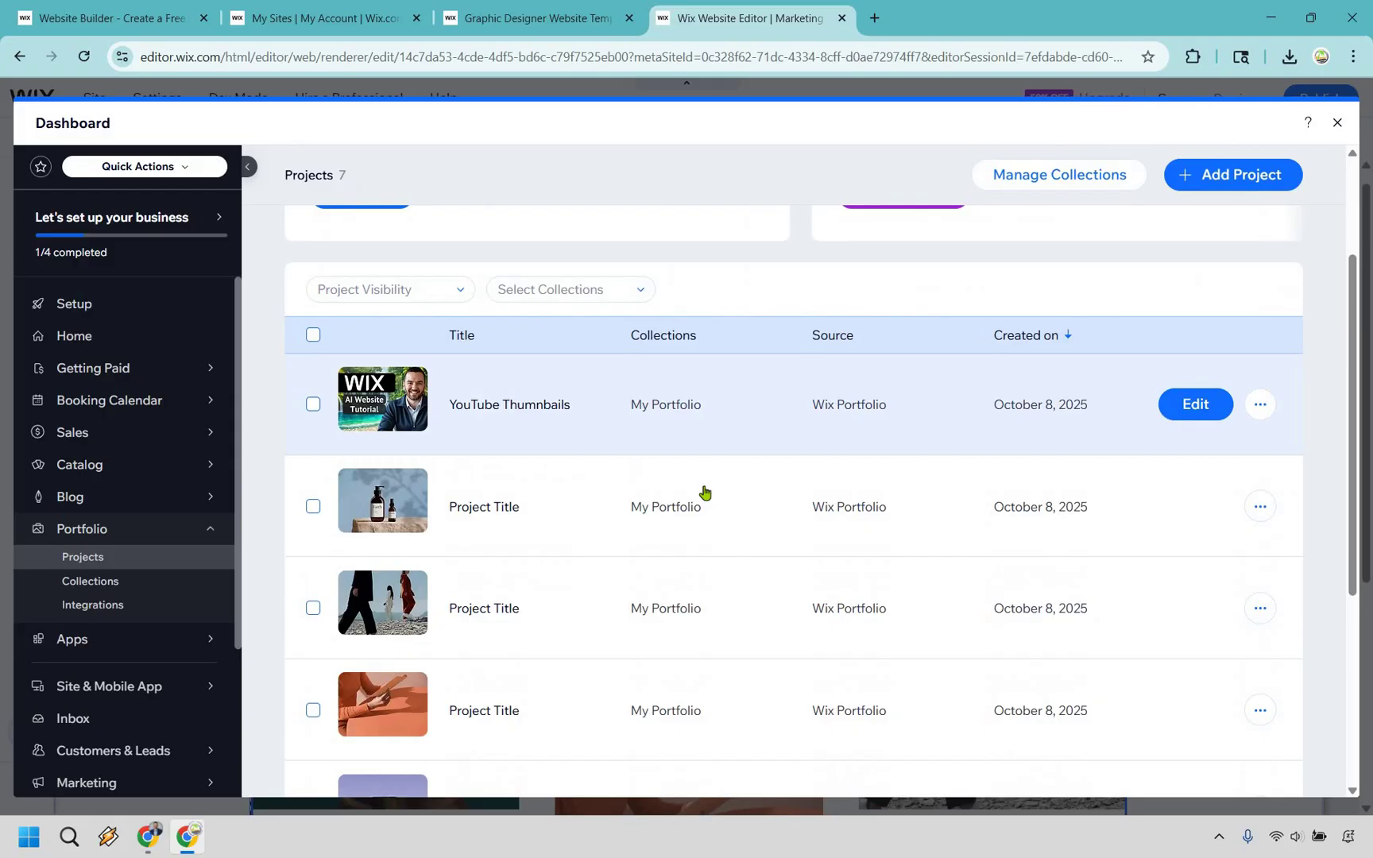
{"action": "scroll", "coordinate": [778, 475], "scroll_direction": "down", "scroll_amount": 5}
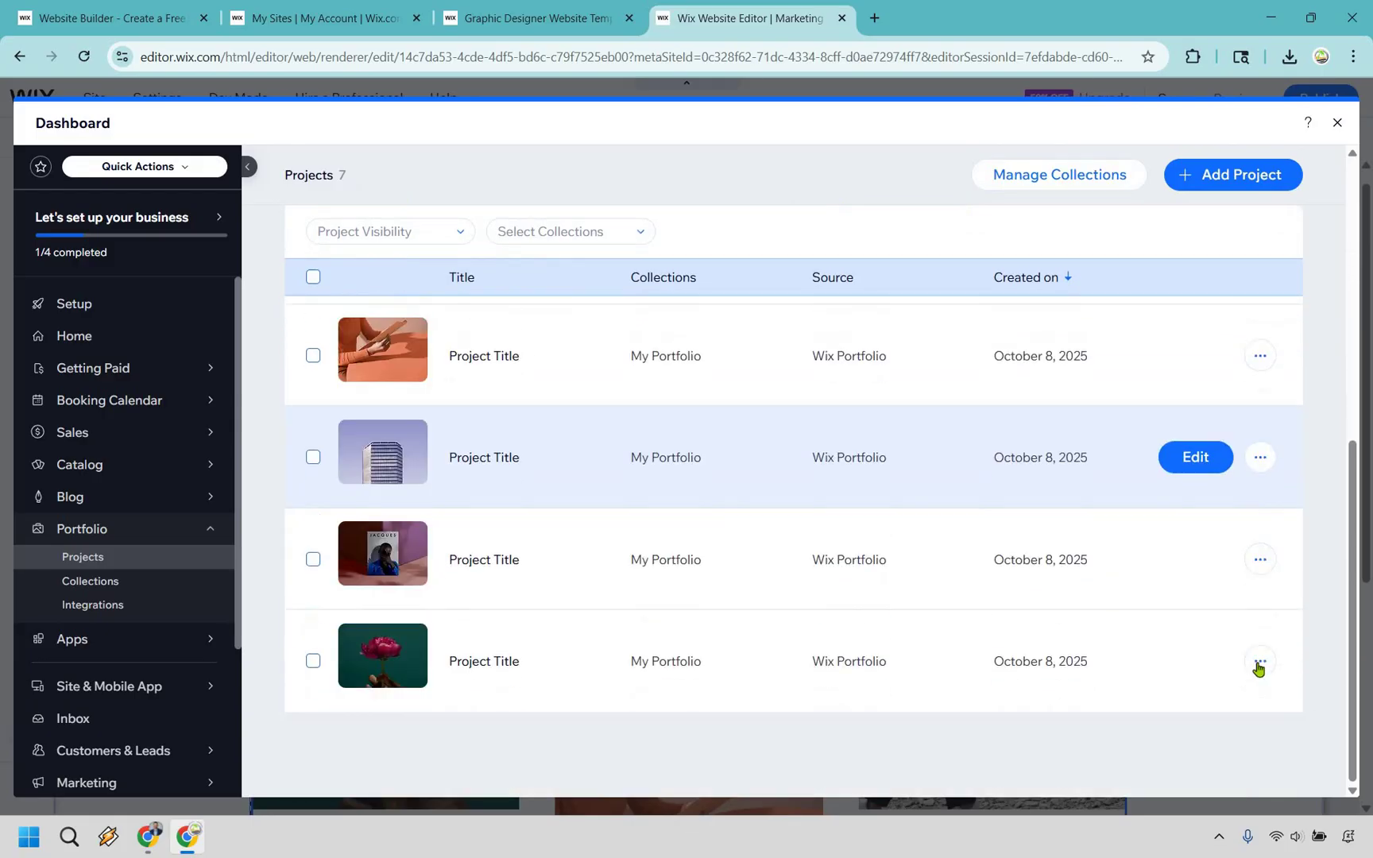
{"action": "left_click", "coordinate": [1257, 667]}
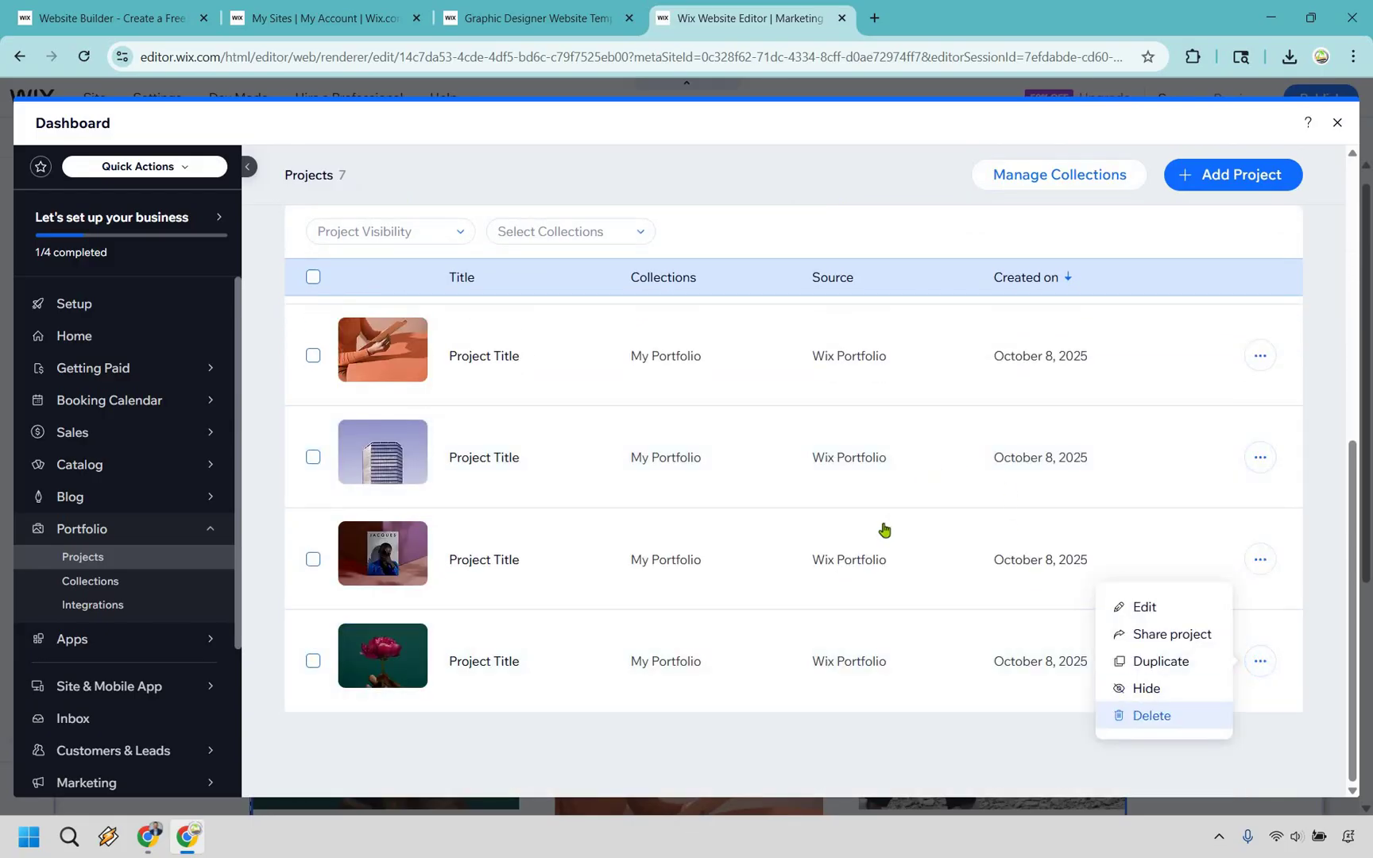
{"action": "left_click", "coordinate": [1151, 715]}
{"action": "left_click", "coordinate": [855, 521]}
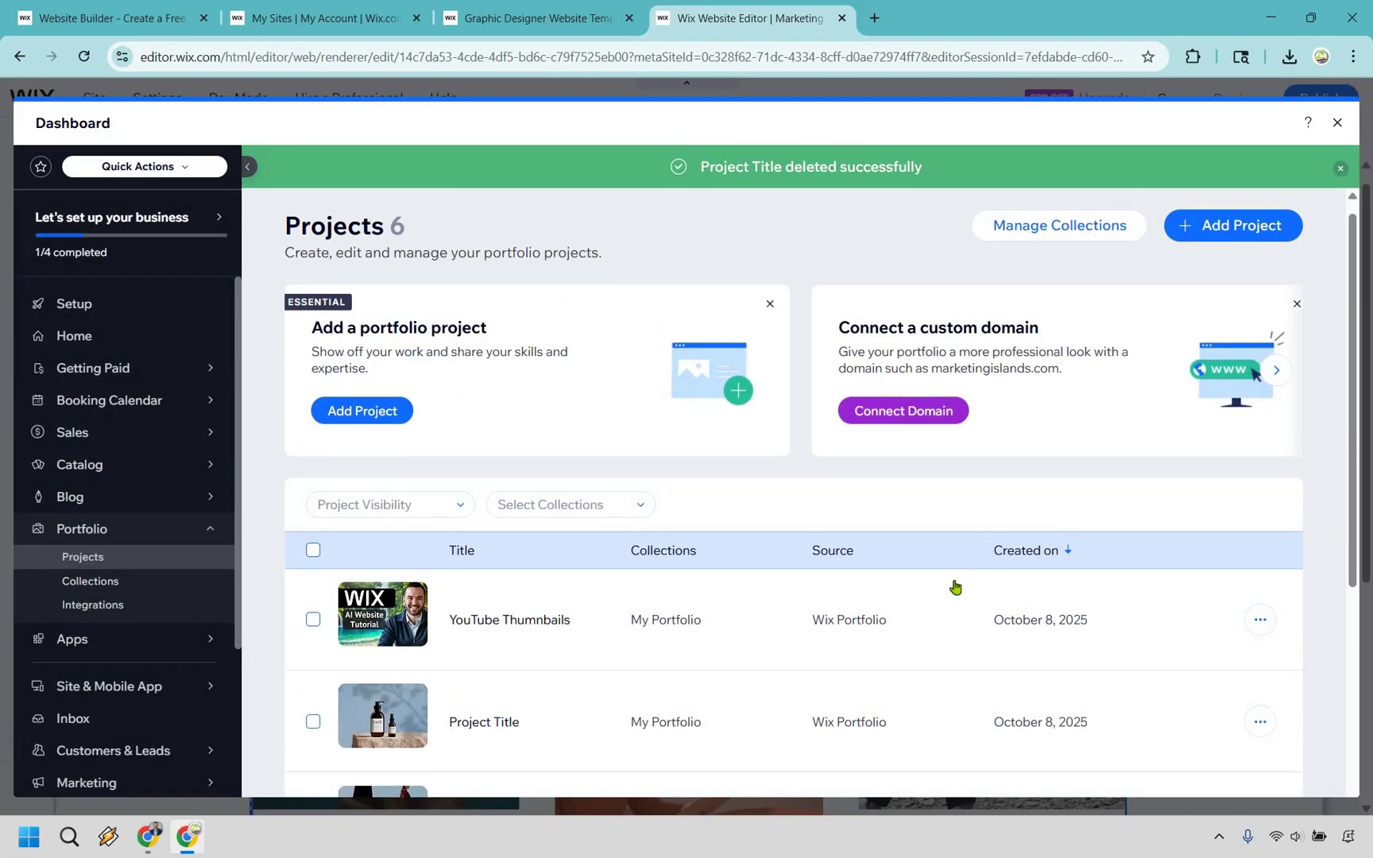
{"action": "scroll", "coordinate": [955, 587], "scroll_direction": "down", "scroll_amount": 5}
{"action": "scroll", "coordinate": [961, 558], "scroll_direction": "up", "scroll_amount": 5}
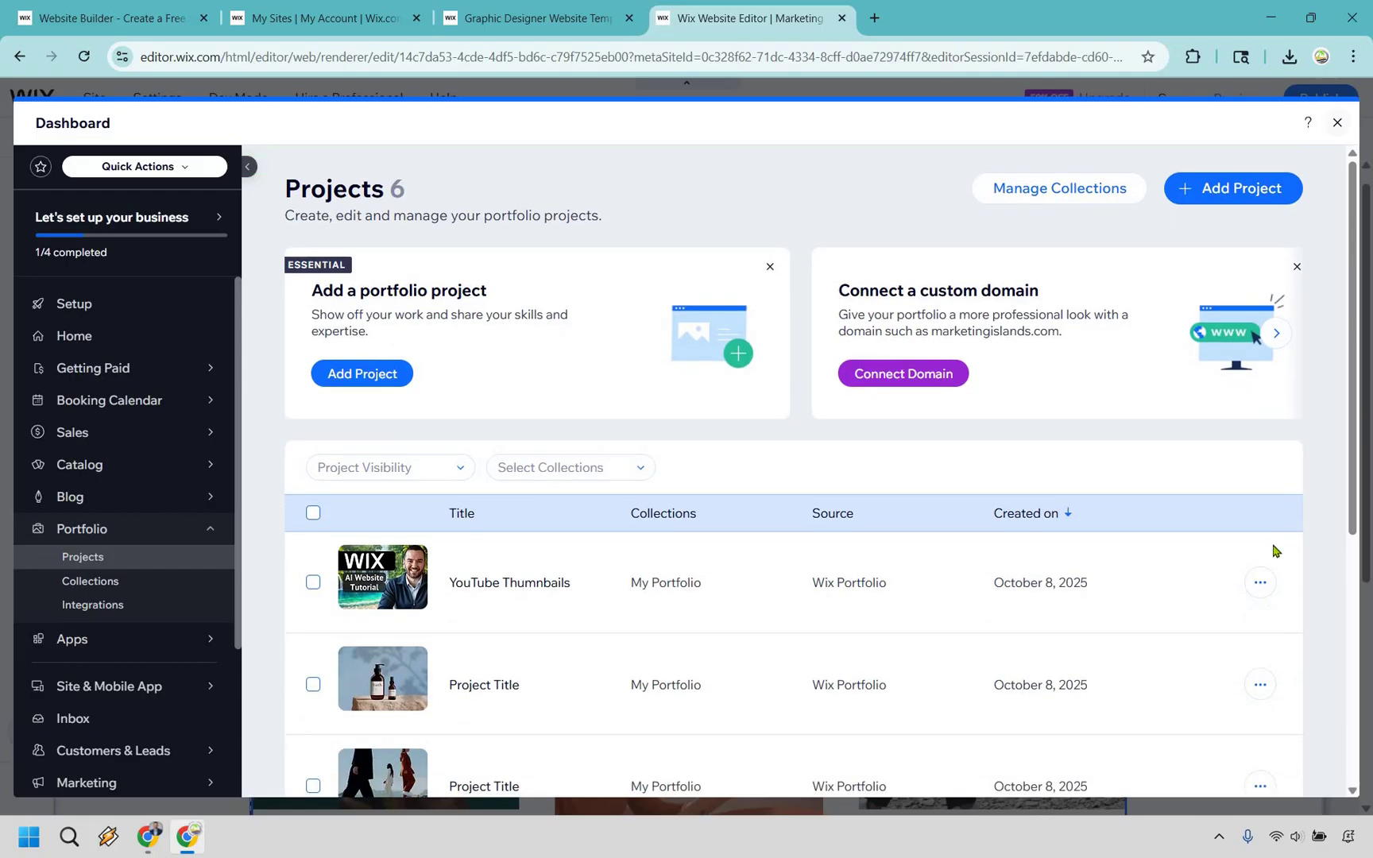
{"action": "key", "text": "Escape"}
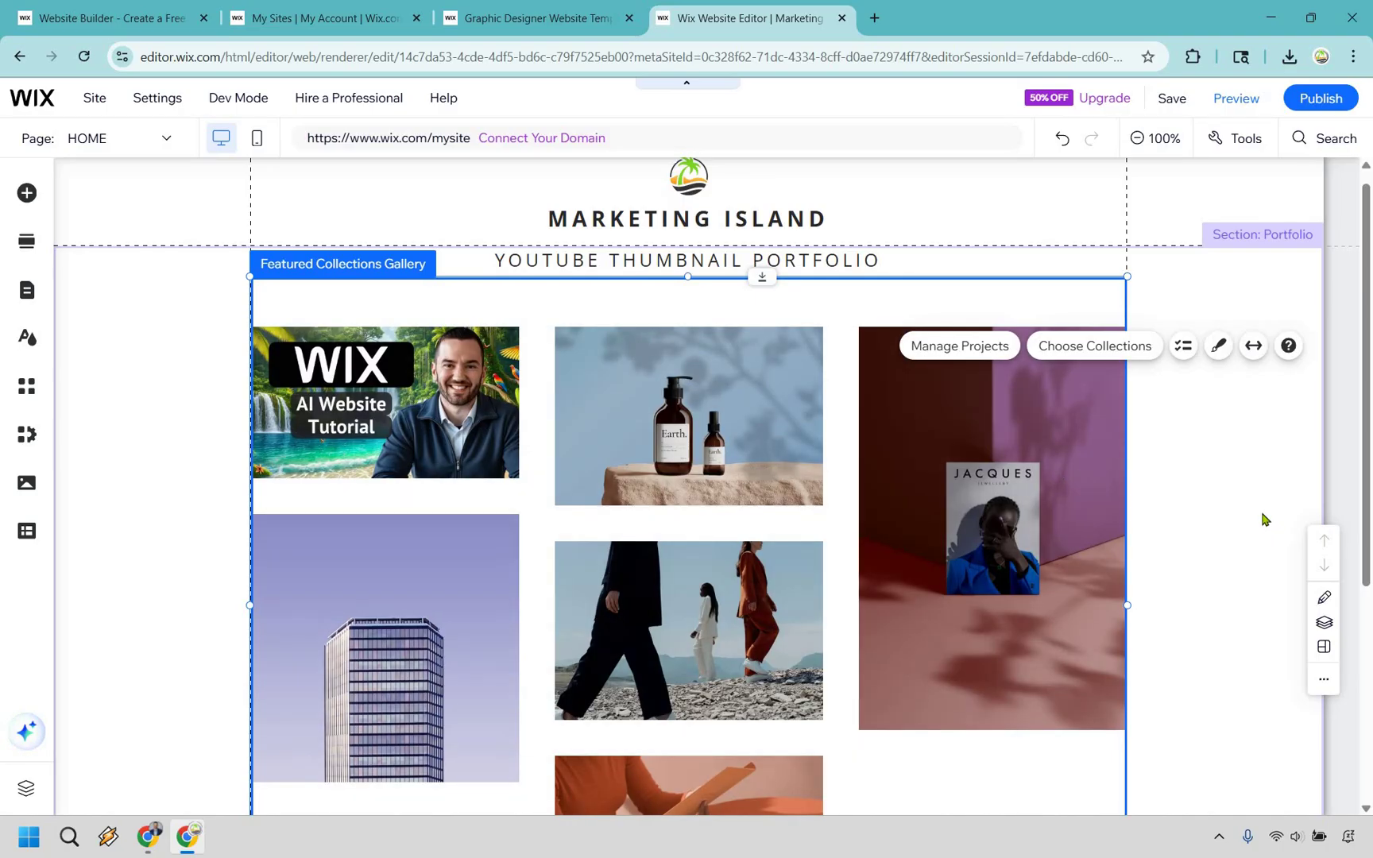
Scroll down the home page to view the gallery led by the WIX tutorial thumbnail
{"action": "scroll", "coordinate": [842, 413], "scroll_direction": "down", "scroll_amount": 1}
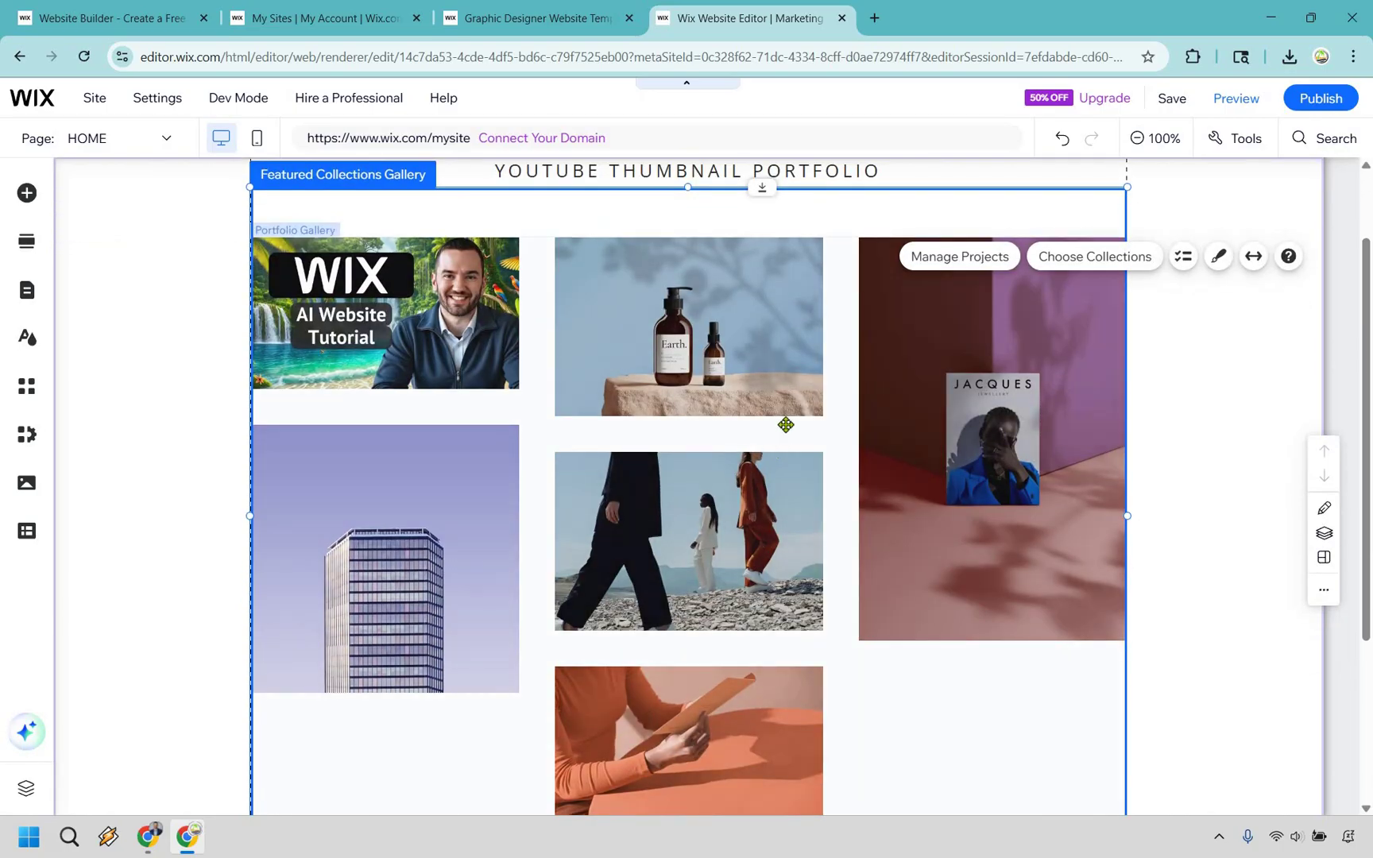
{"action": "scroll", "coordinate": [808, 367], "scroll_direction": "down", "scroll_amount": 3}
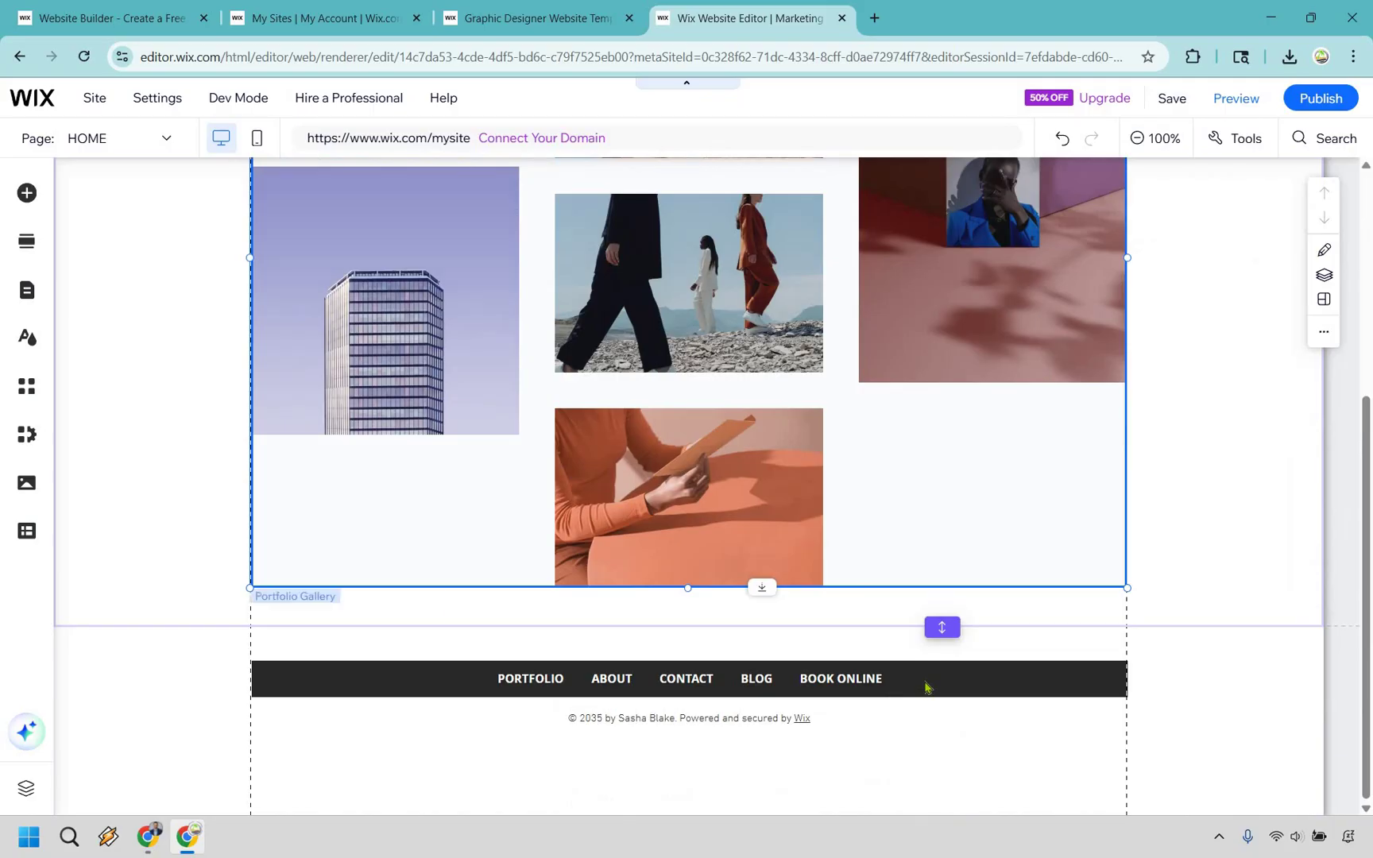
{"action": "left_click", "coordinate": [926, 687]}
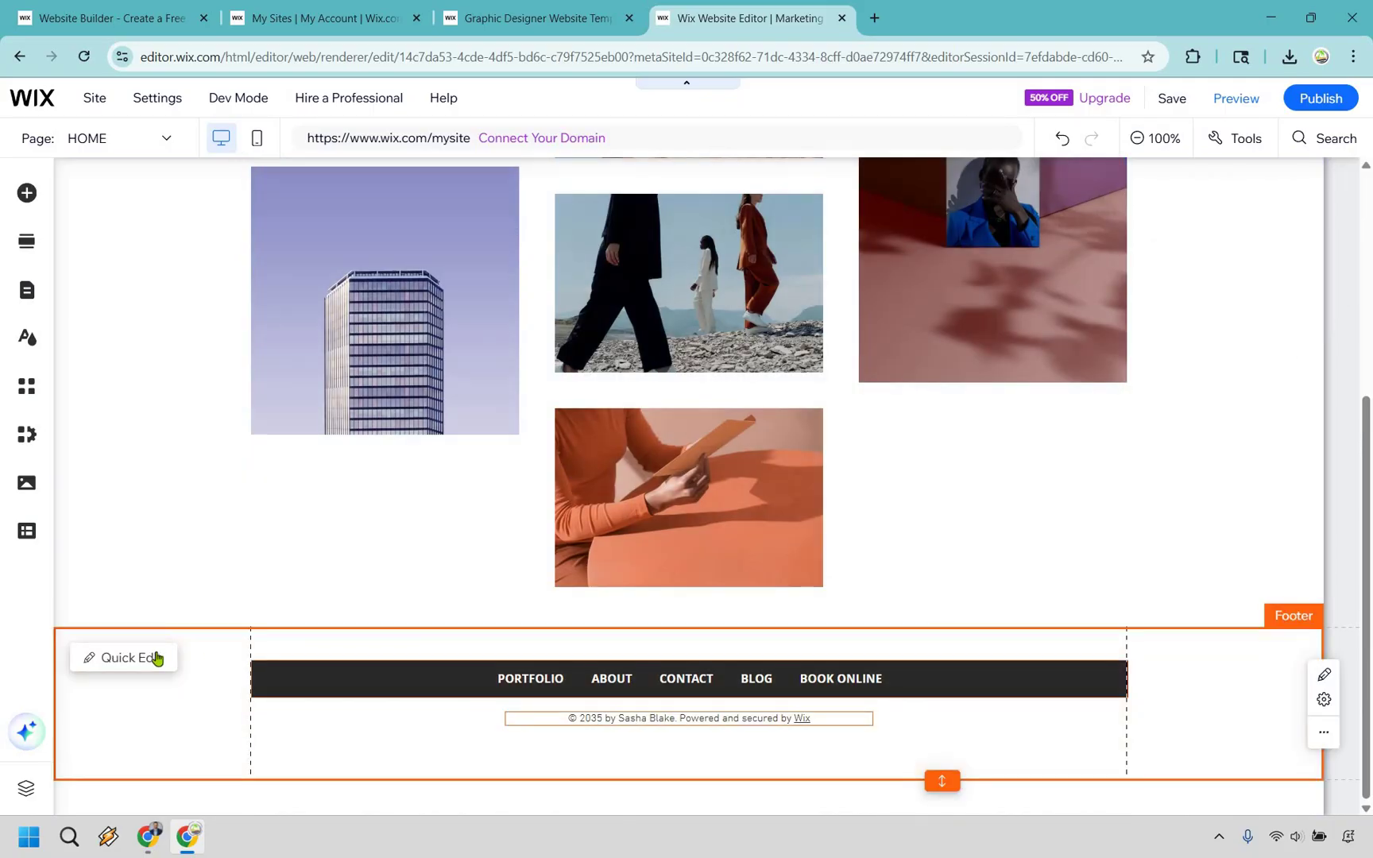
{"action": "left_click", "coordinate": [155, 658]}
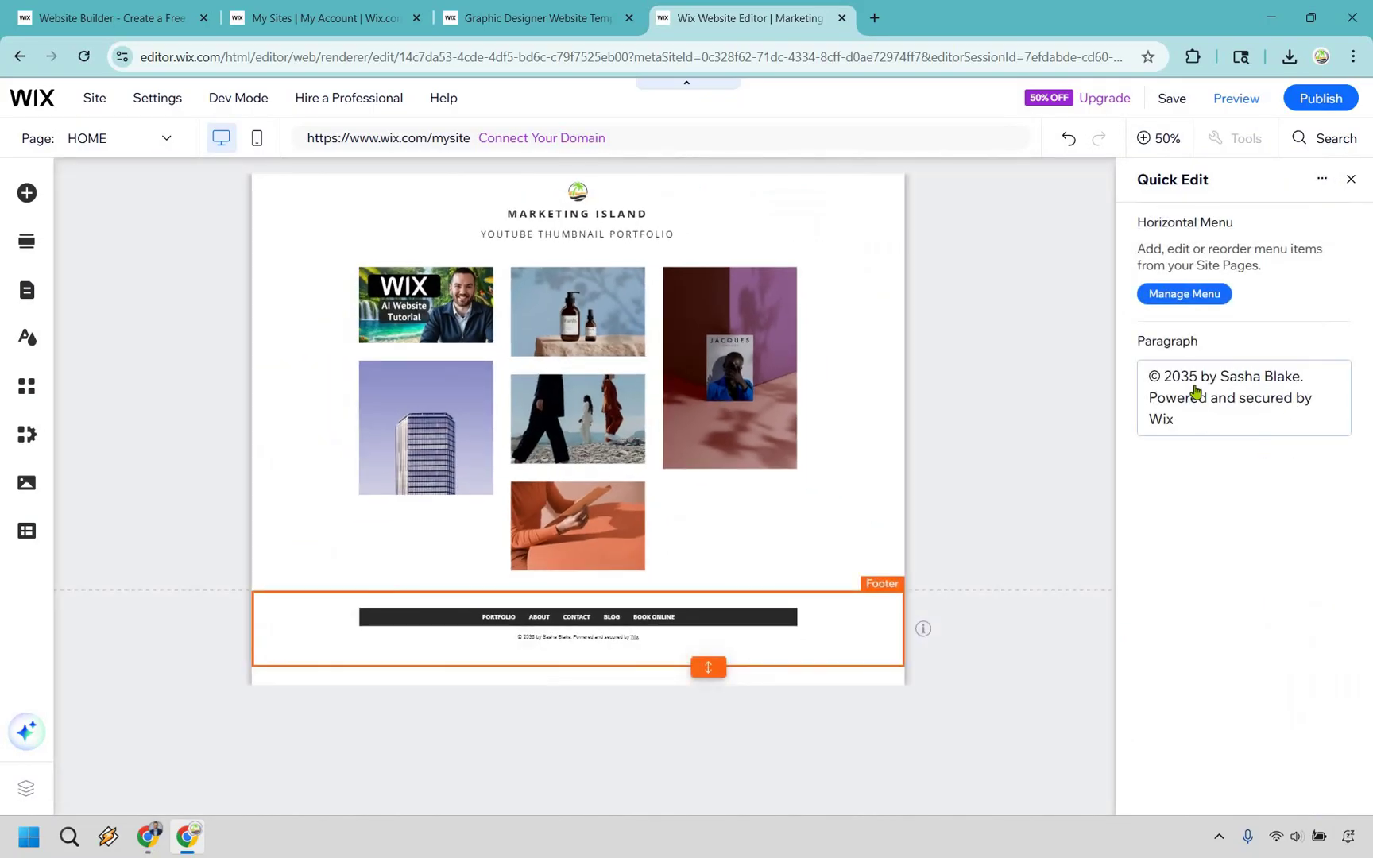
{"action": "left_click", "coordinate": [1237, 423]}
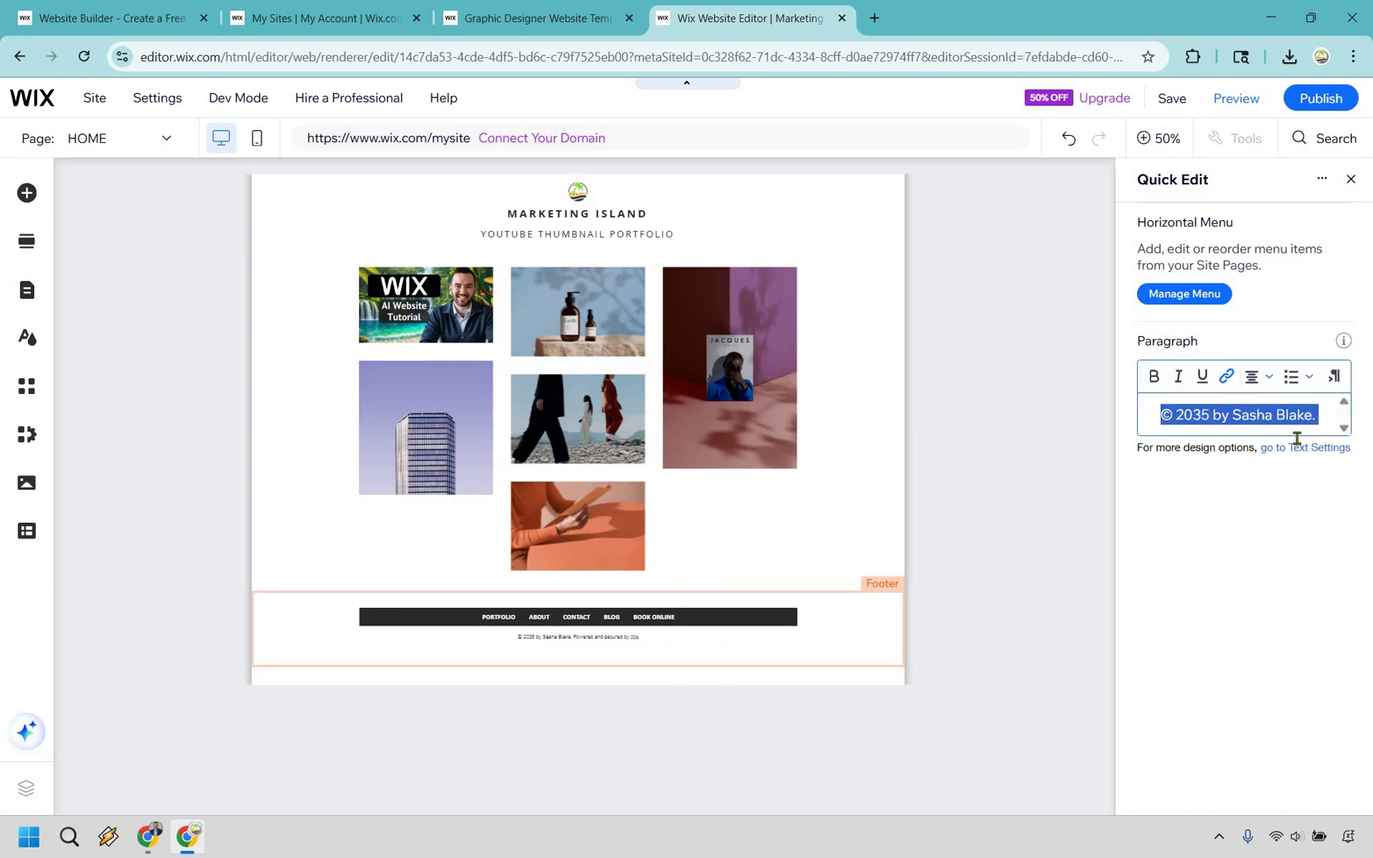
{"action": "left_click", "coordinate": [1244, 436]}
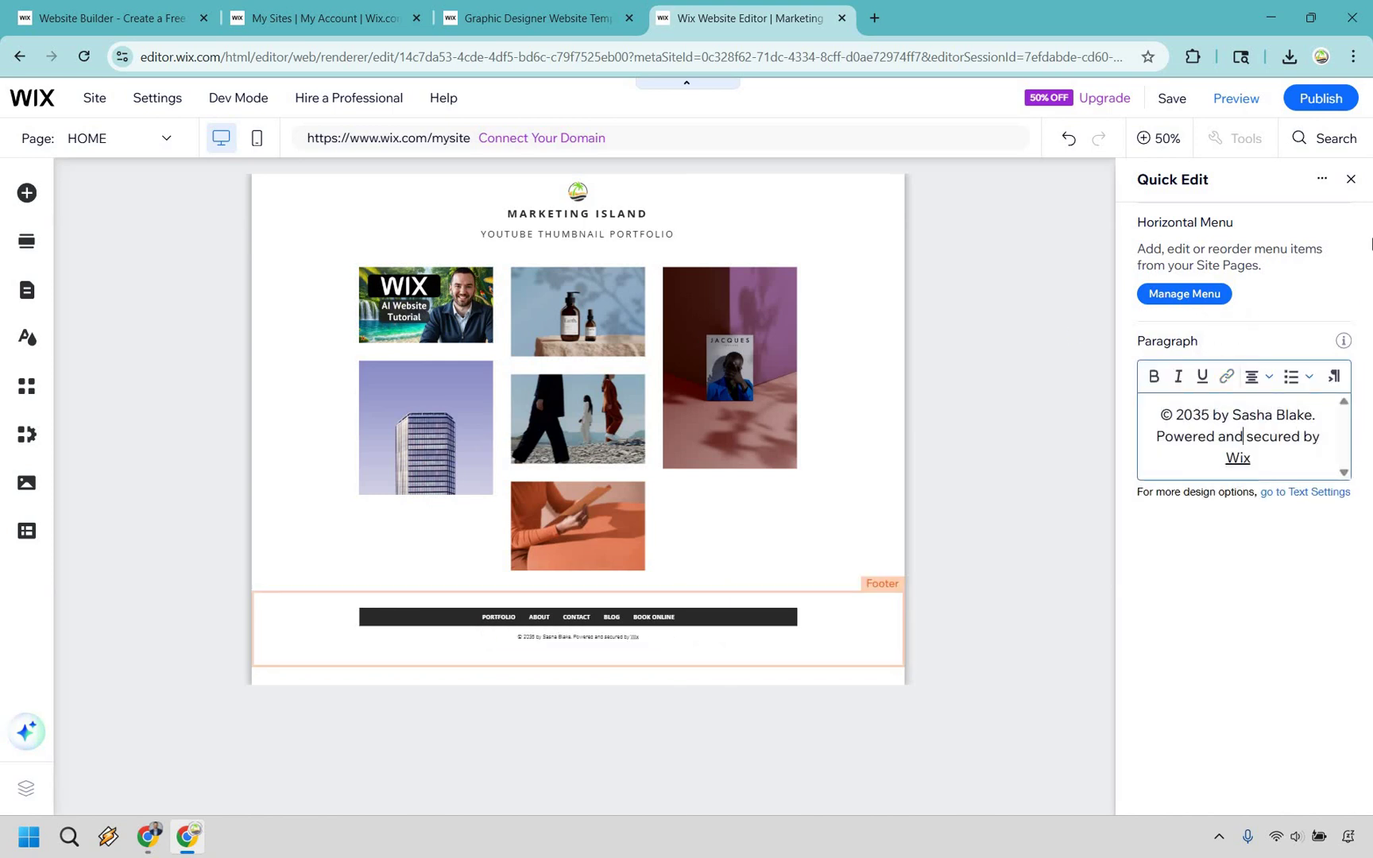
{"action": "left_click", "coordinate": [1351, 178]}
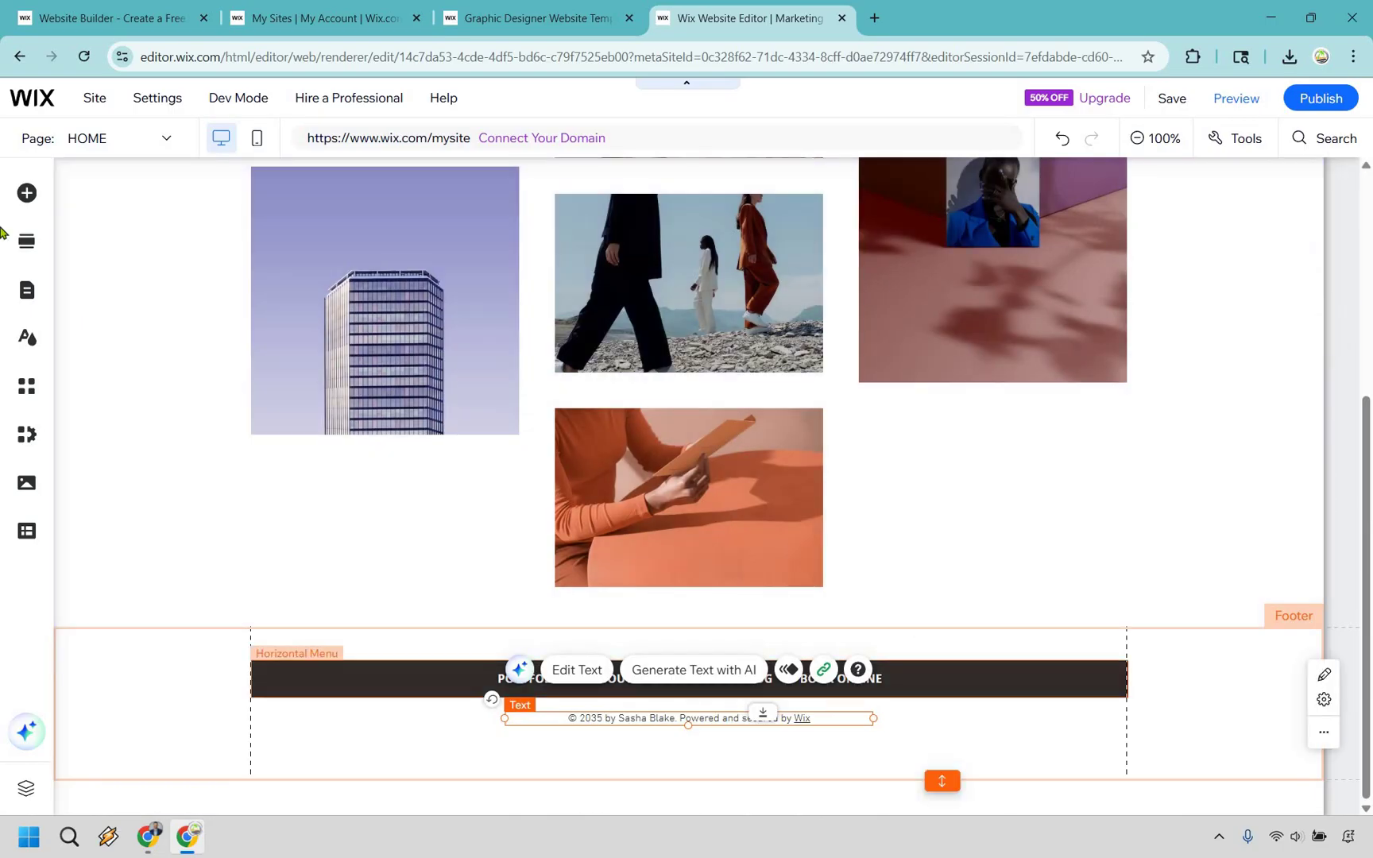
{"action": "left_click", "coordinate": [957, 682]}
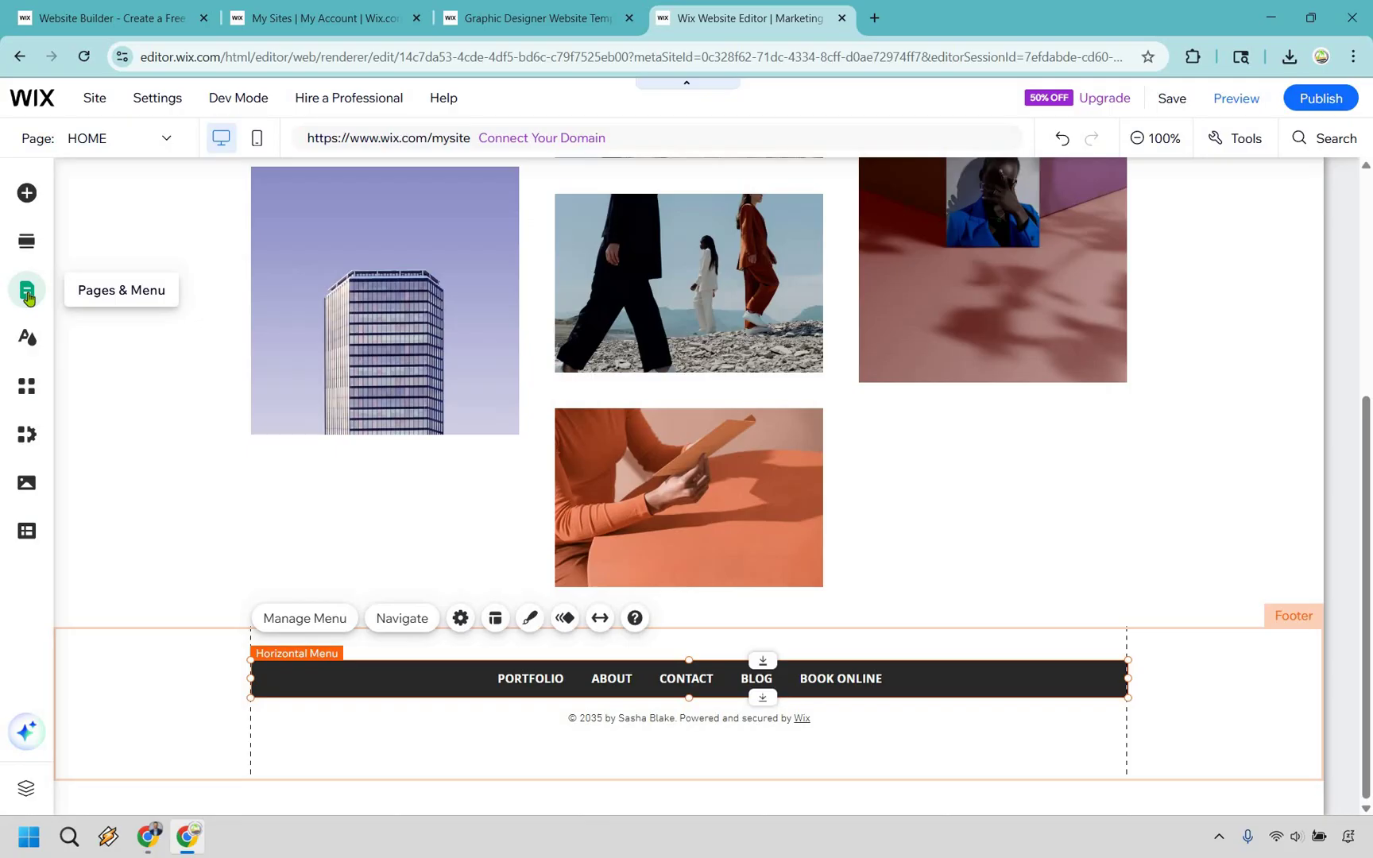
Hide the BOOK ONLINE and BLOG pages from the site menu
{"action": "left_click", "coordinate": [28, 292]}
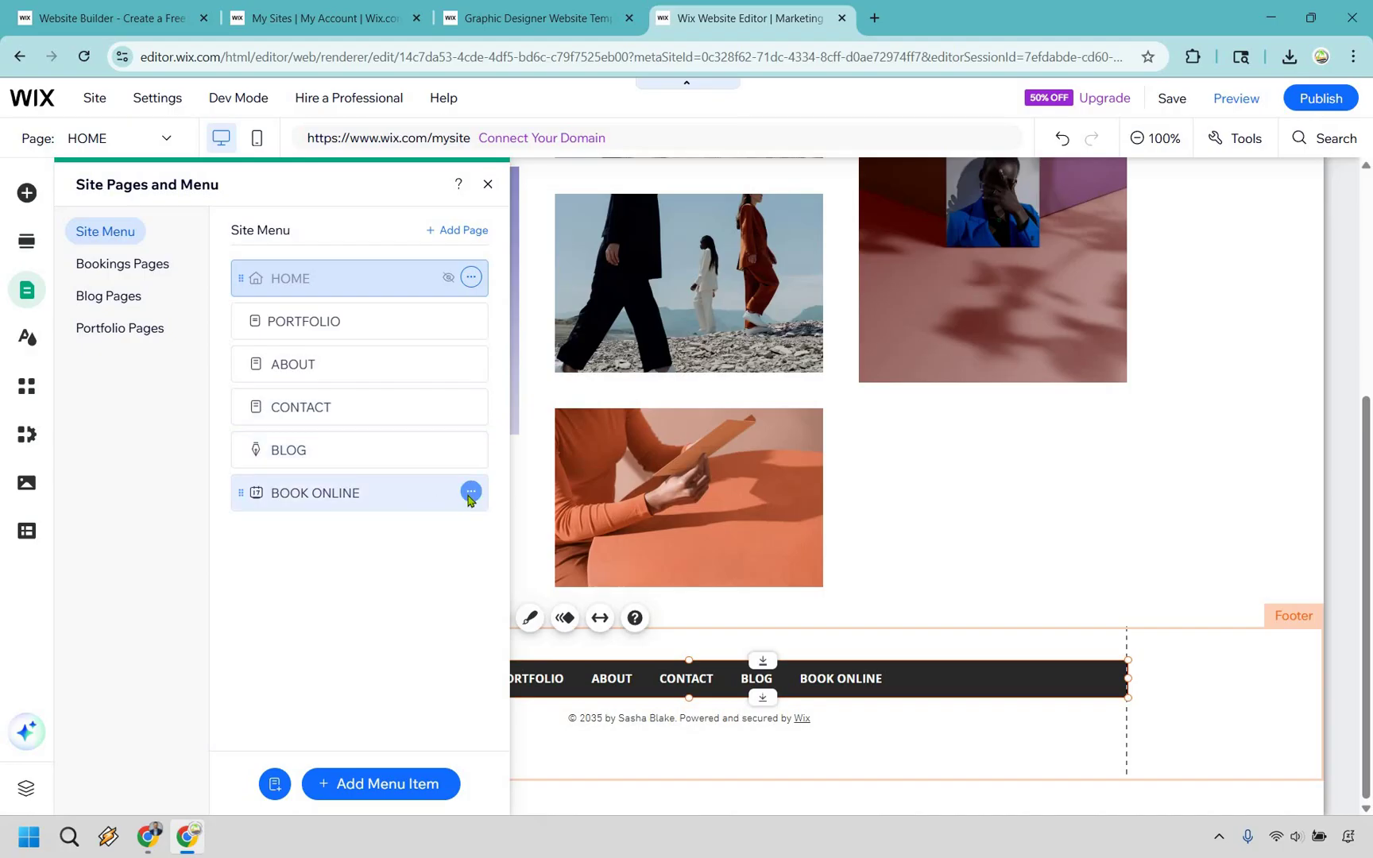
{"action": "left_click", "coordinate": [470, 494]}
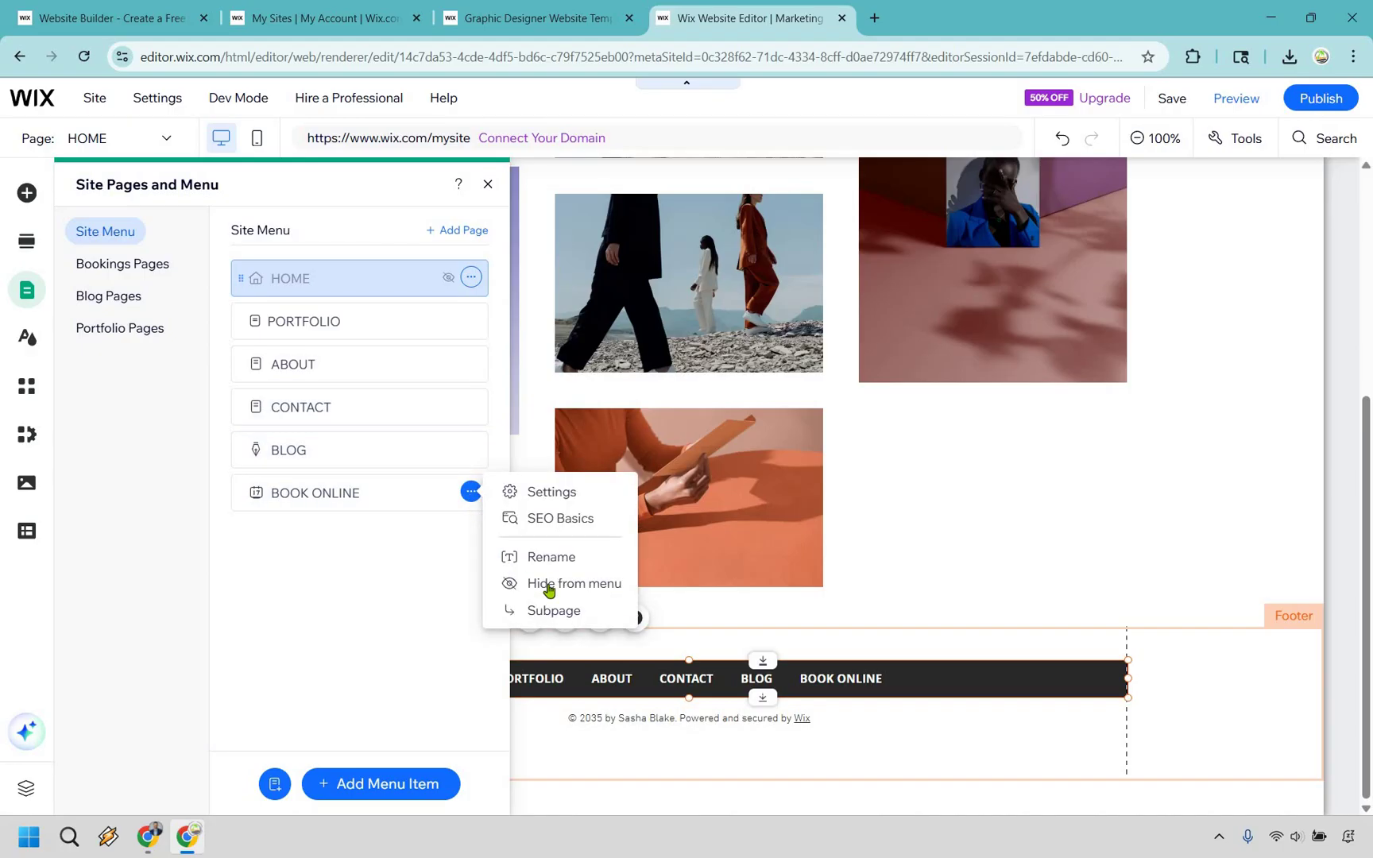
{"action": "left_click", "coordinate": [573, 583]}
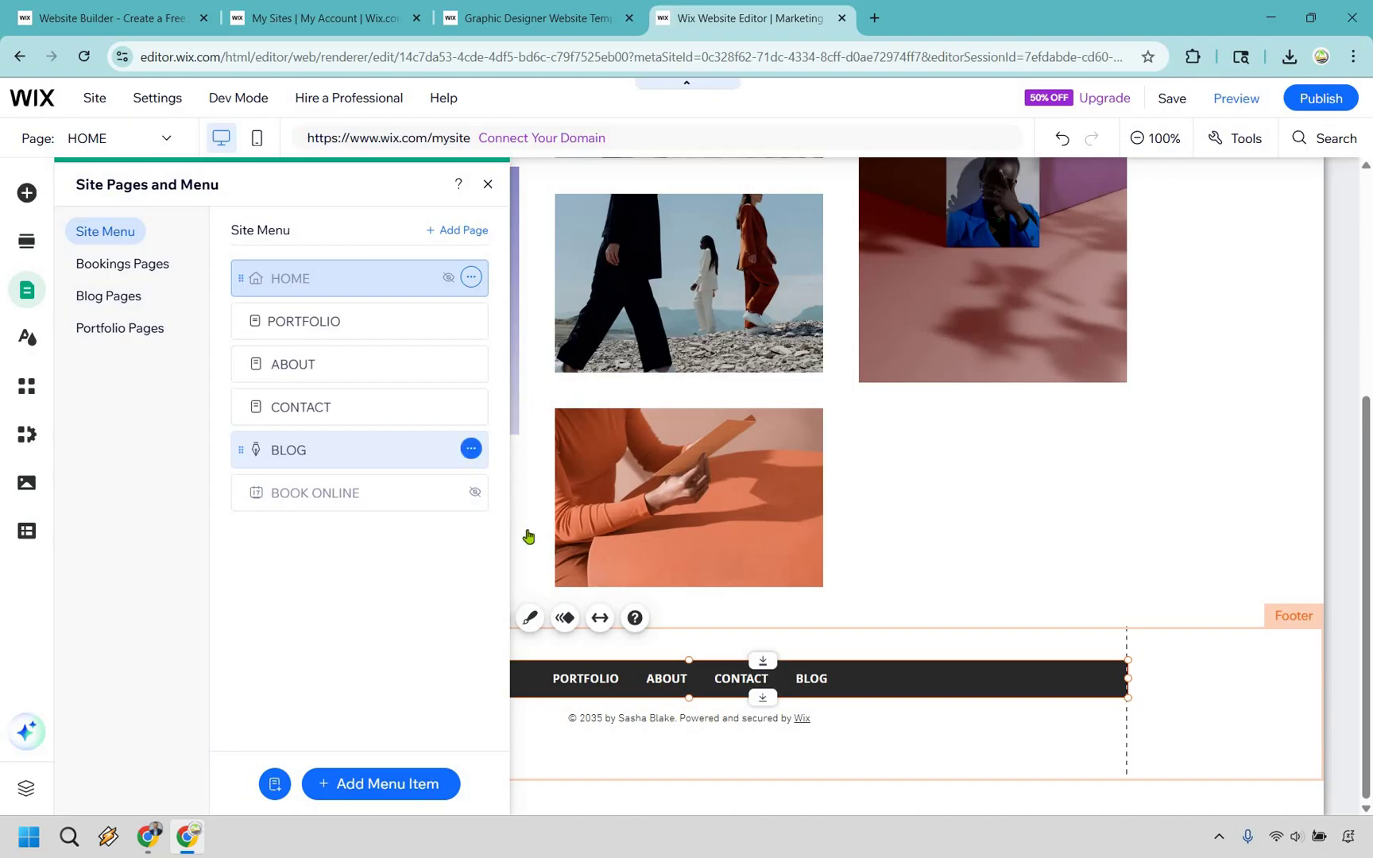
{"action": "left_click", "coordinate": [471, 449]}
{"action": "key", "text": "Down"}
{"action": "key", "text": "Down"}
{"action": "key", "text": "Return"}
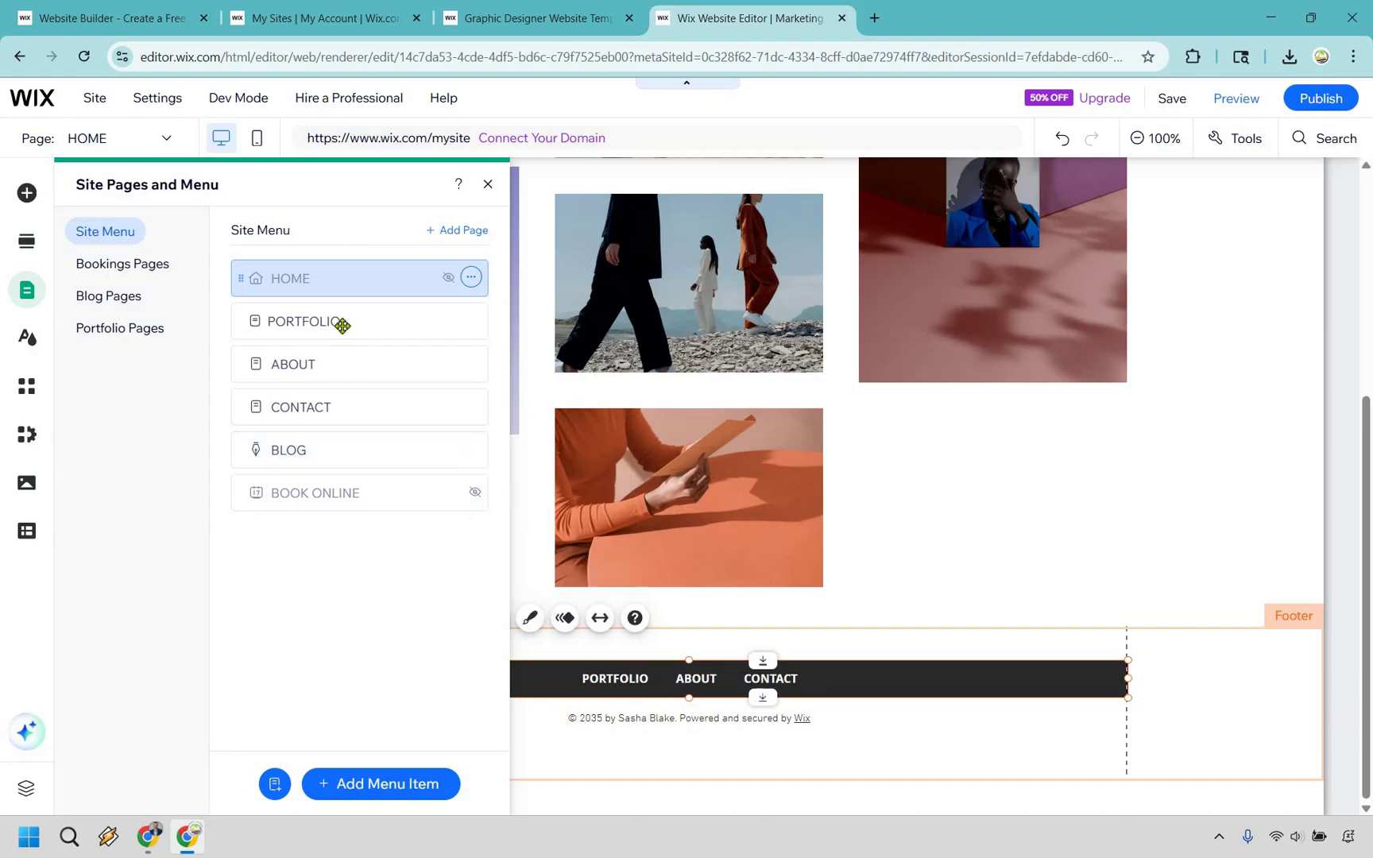
View the PORTFOLIO page, then open the ABOUT page
{"action": "left_click", "coordinate": [337, 322]}
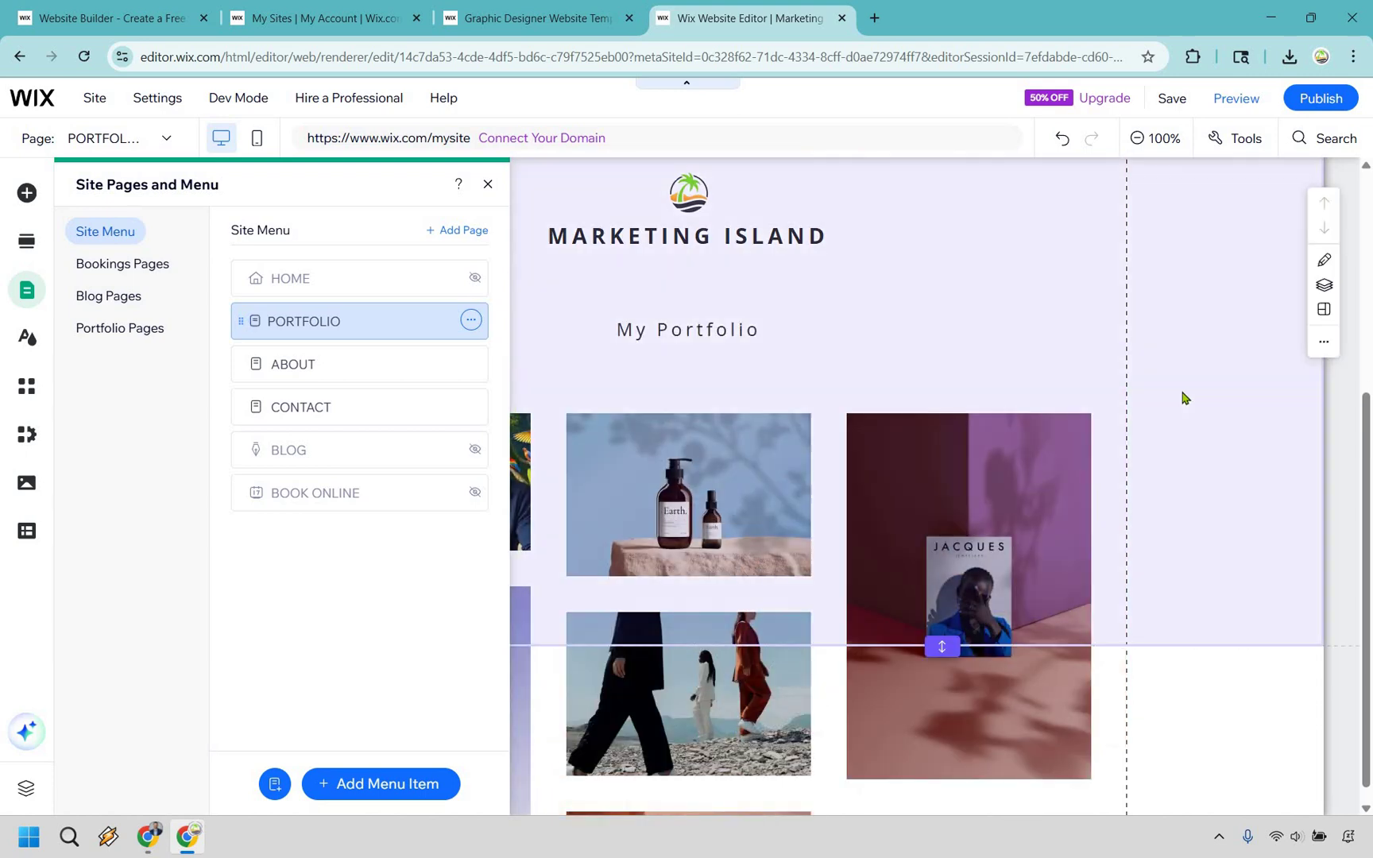
{"action": "scroll", "coordinate": [1103, 394], "scroll_direction": "down", "scroll_amount": 4}
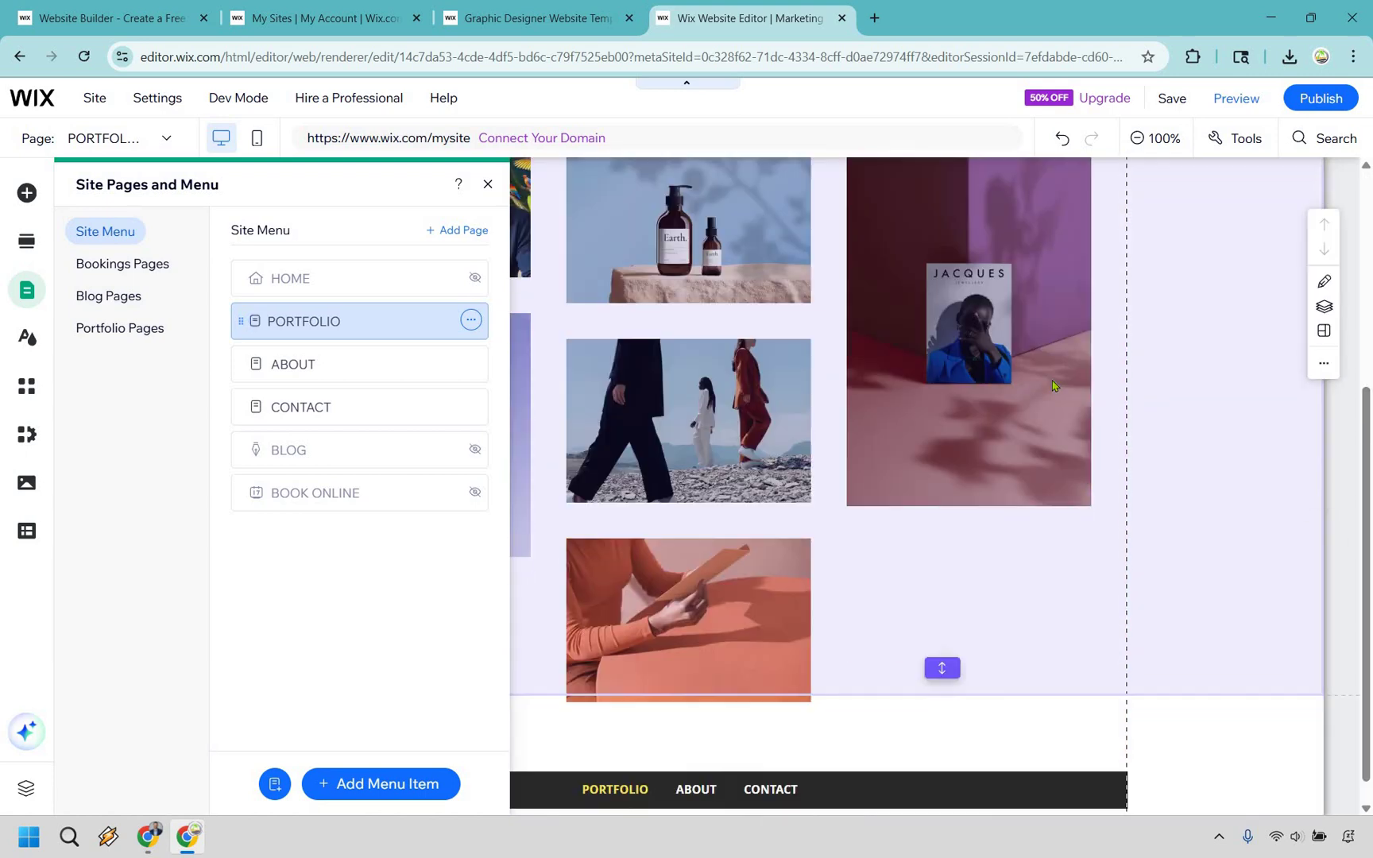
{"action": "left_click", "coordinate": [297, 363]}
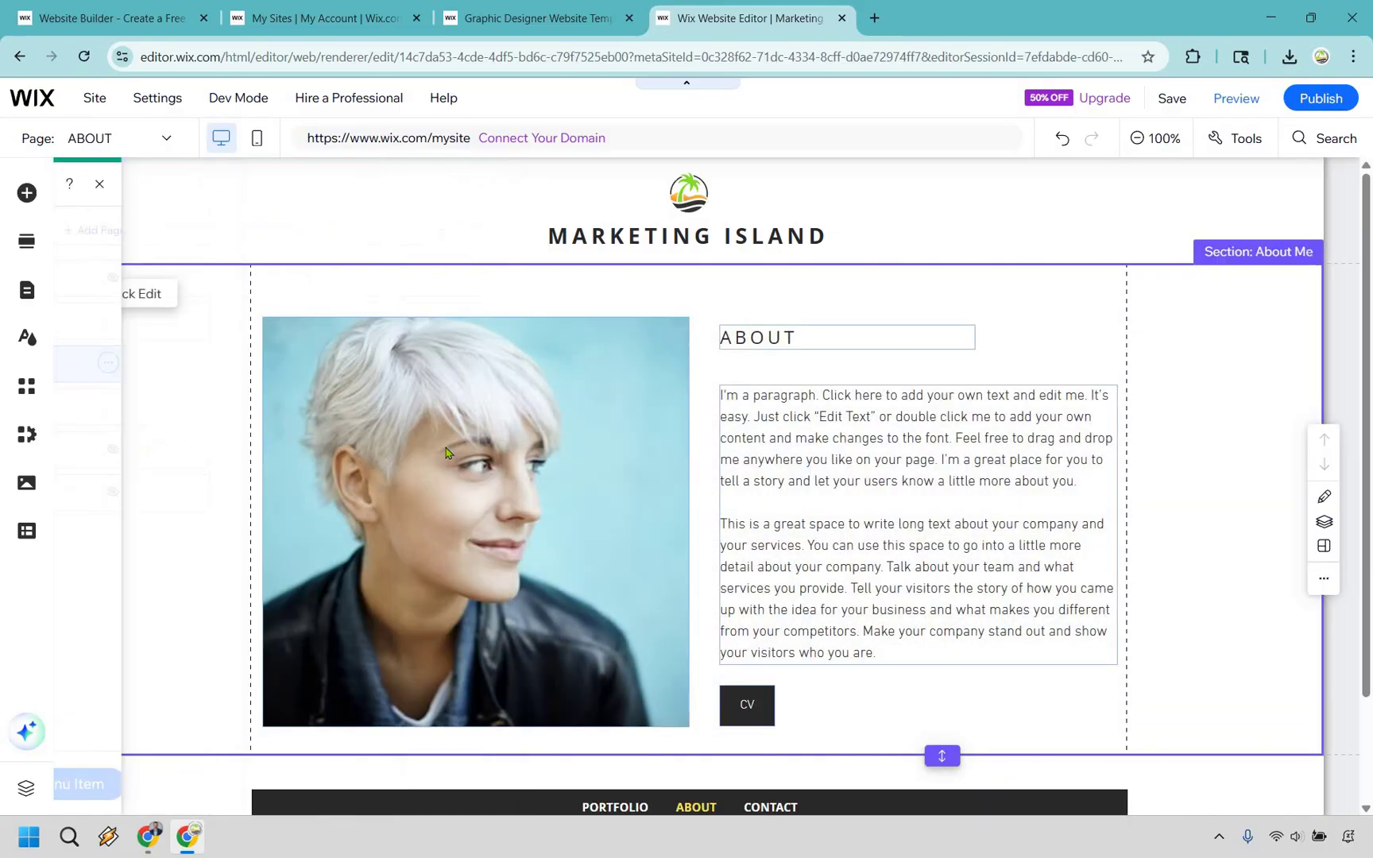
Swap the About portrait for james.jpg, checking the crop but leaving it unchanged
{"action": "left_click", "coordinate": [446, 447]}
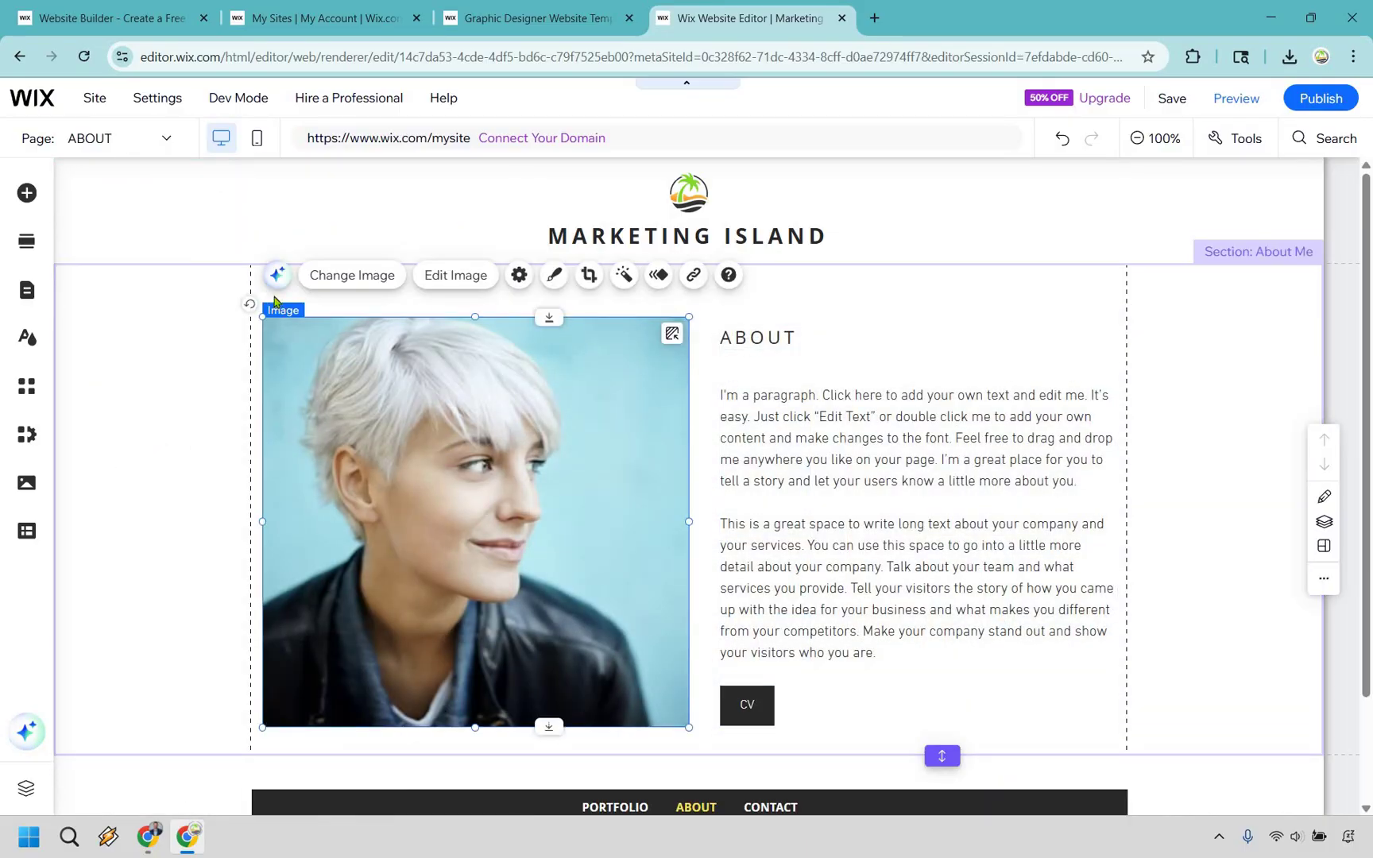
{"action": "left_click", "coordinate": [342, 275]}
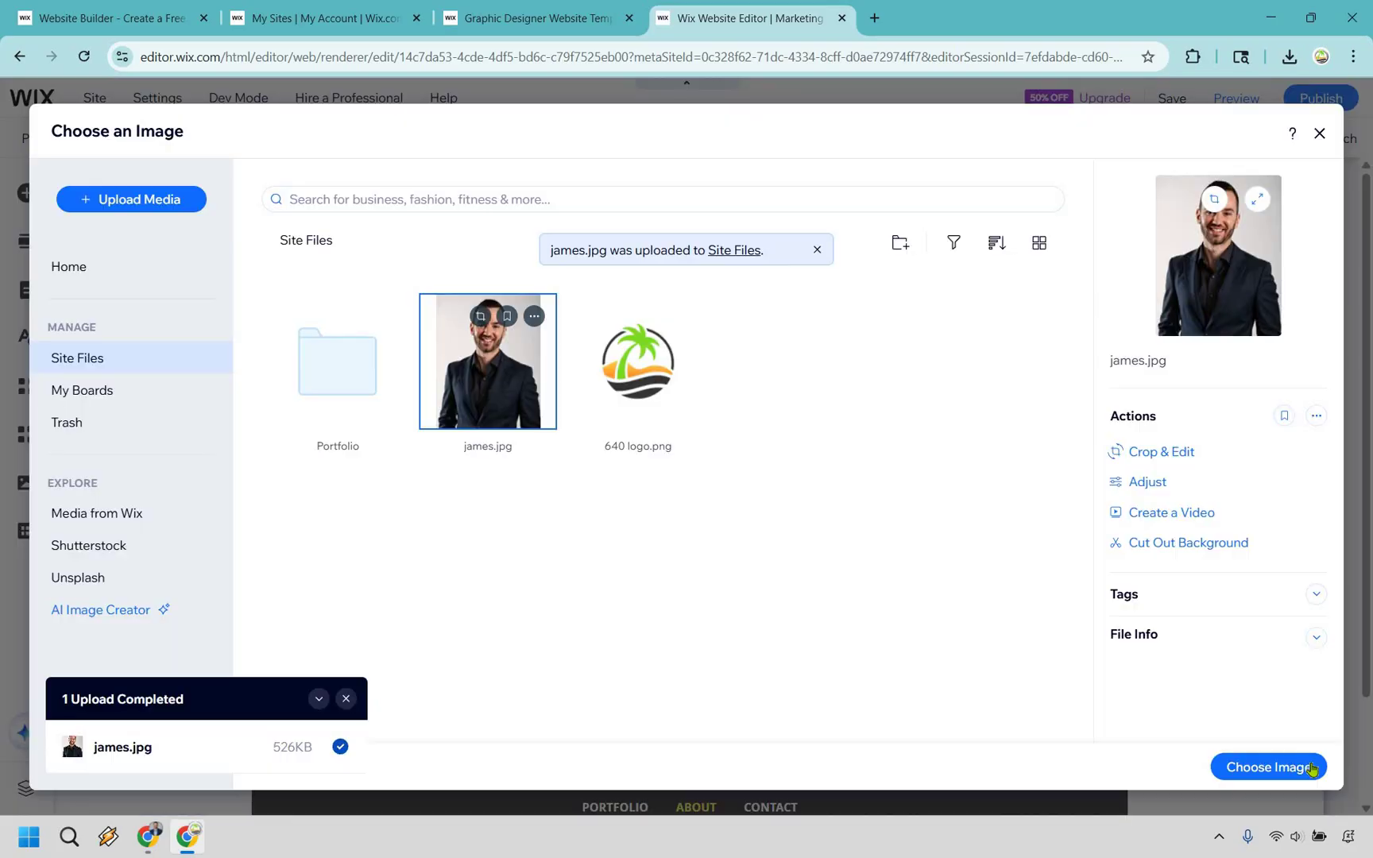
{"action": "left_click", "coordinate": [1311, 766]}
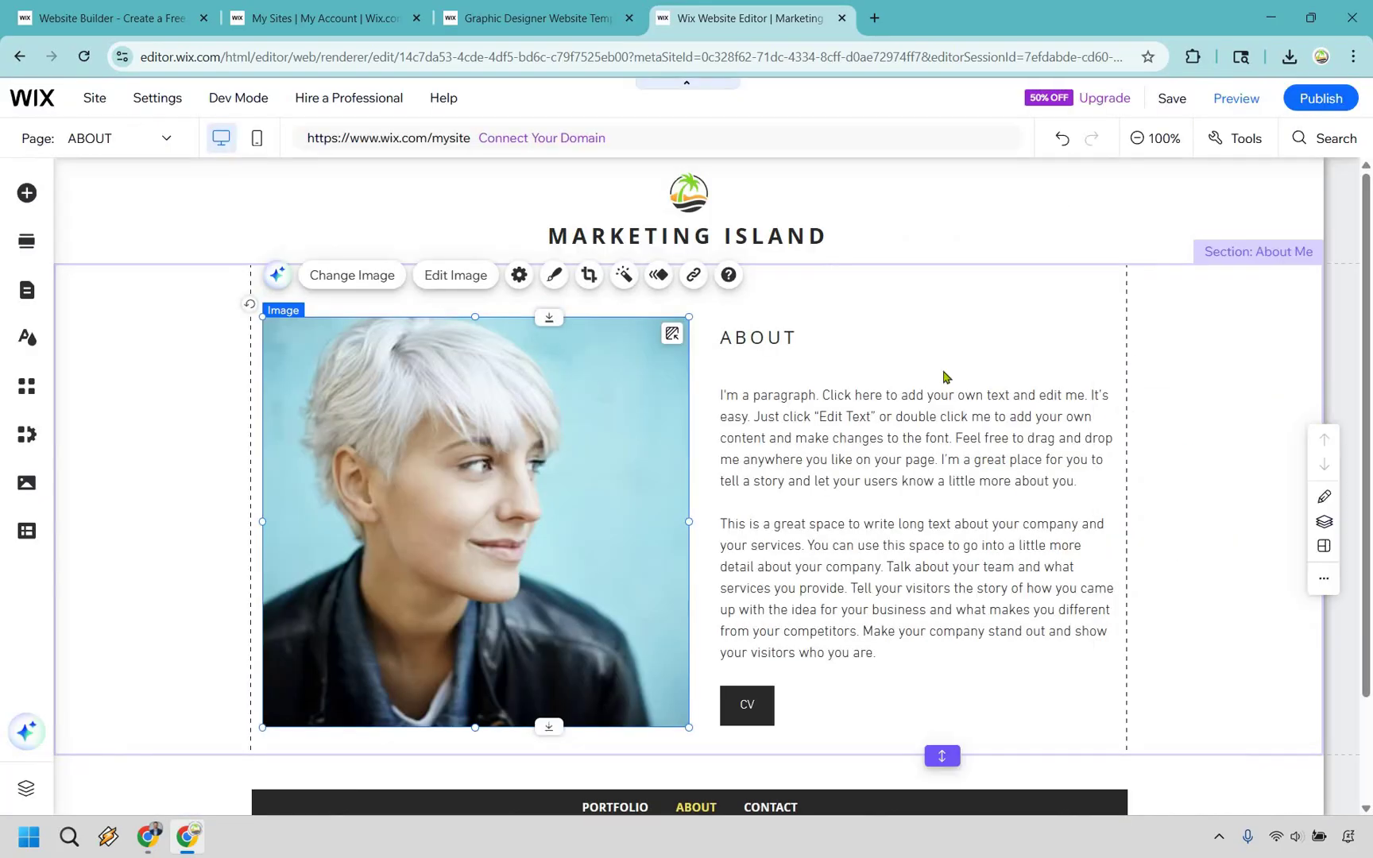
{"action": "left_click", "coordinate": [427, 276]}
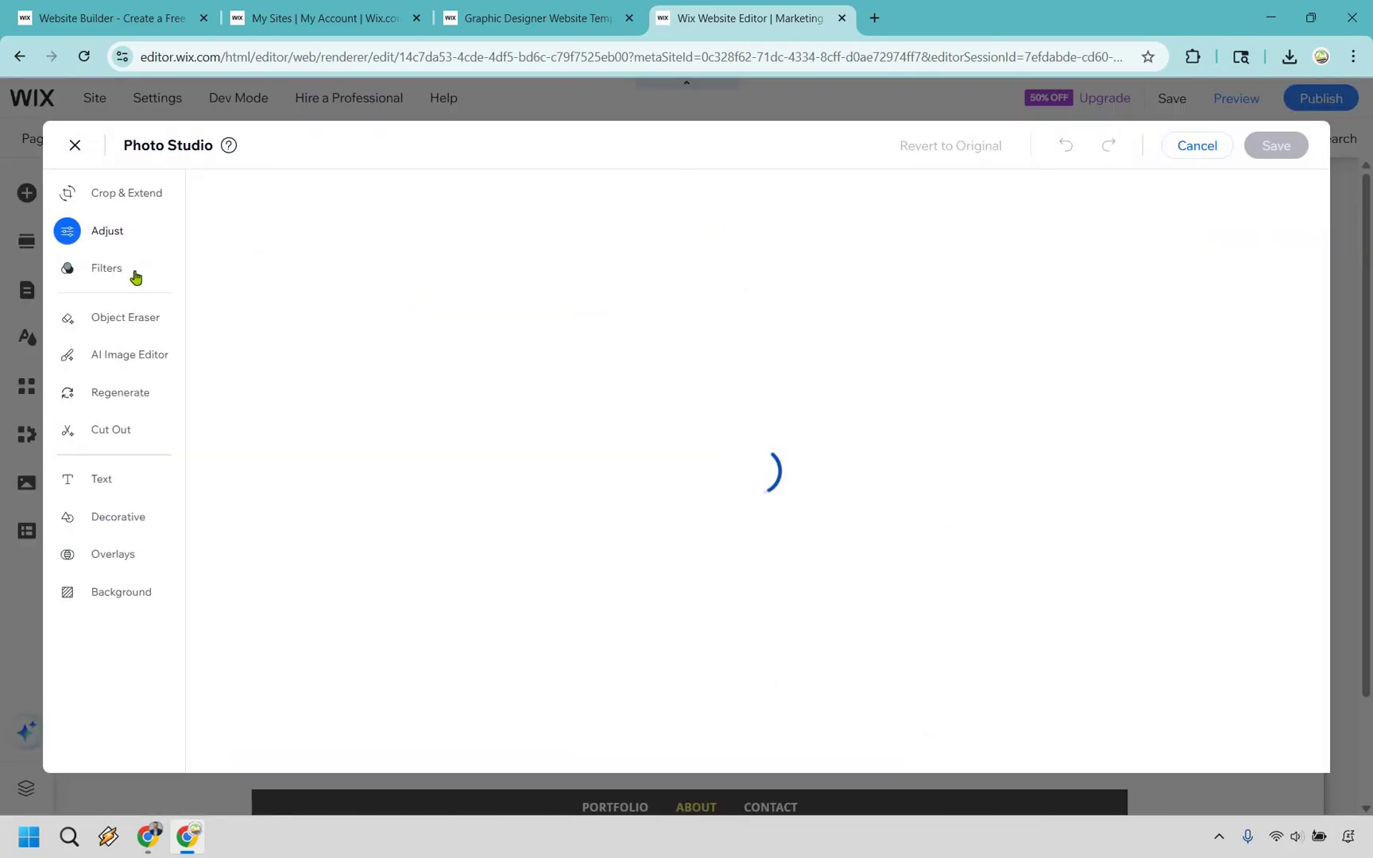
{"action": "left_click", "coordinate": [123, 195]}
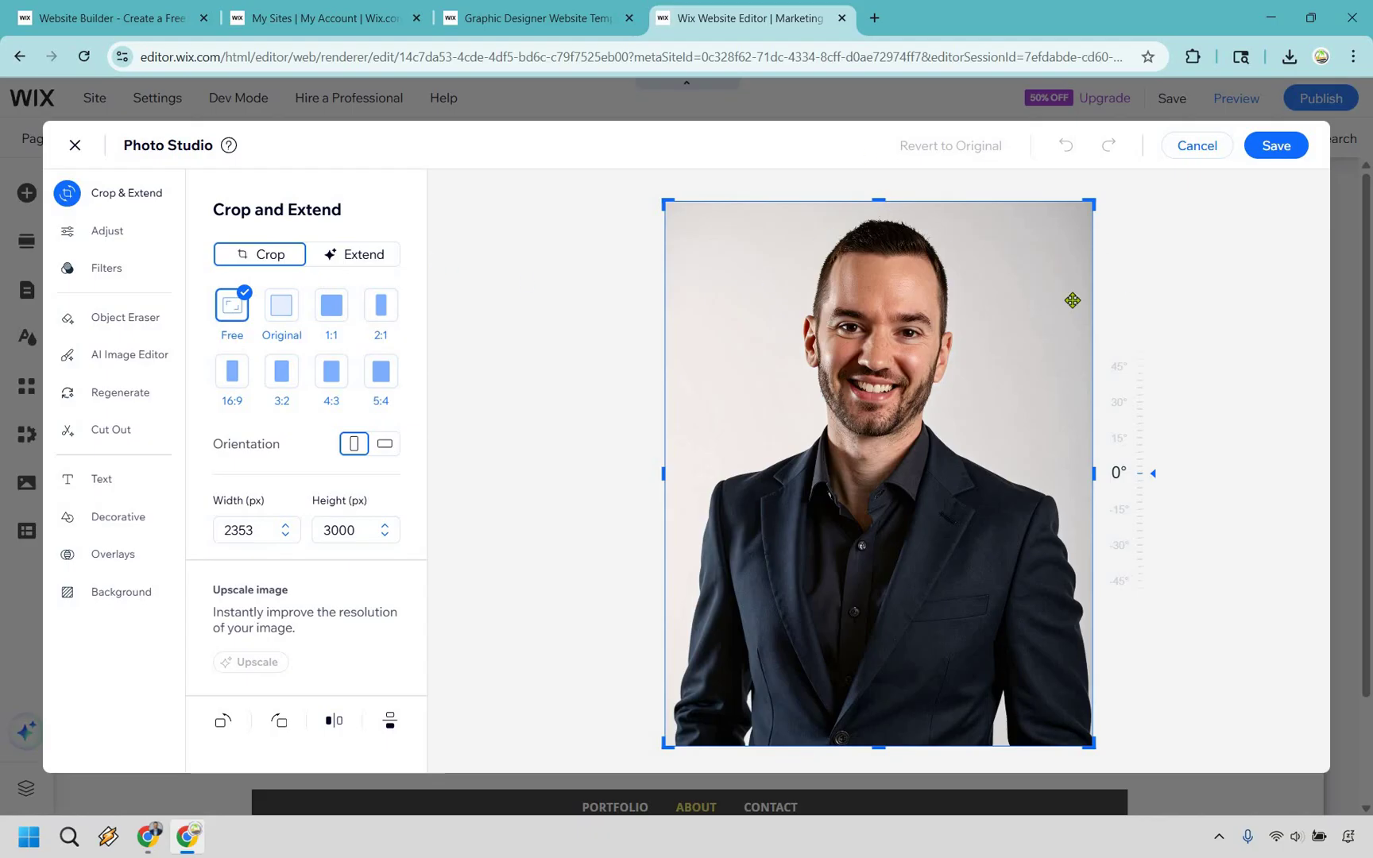
{"action": "left_click", "coordinate": [1201, 156]}
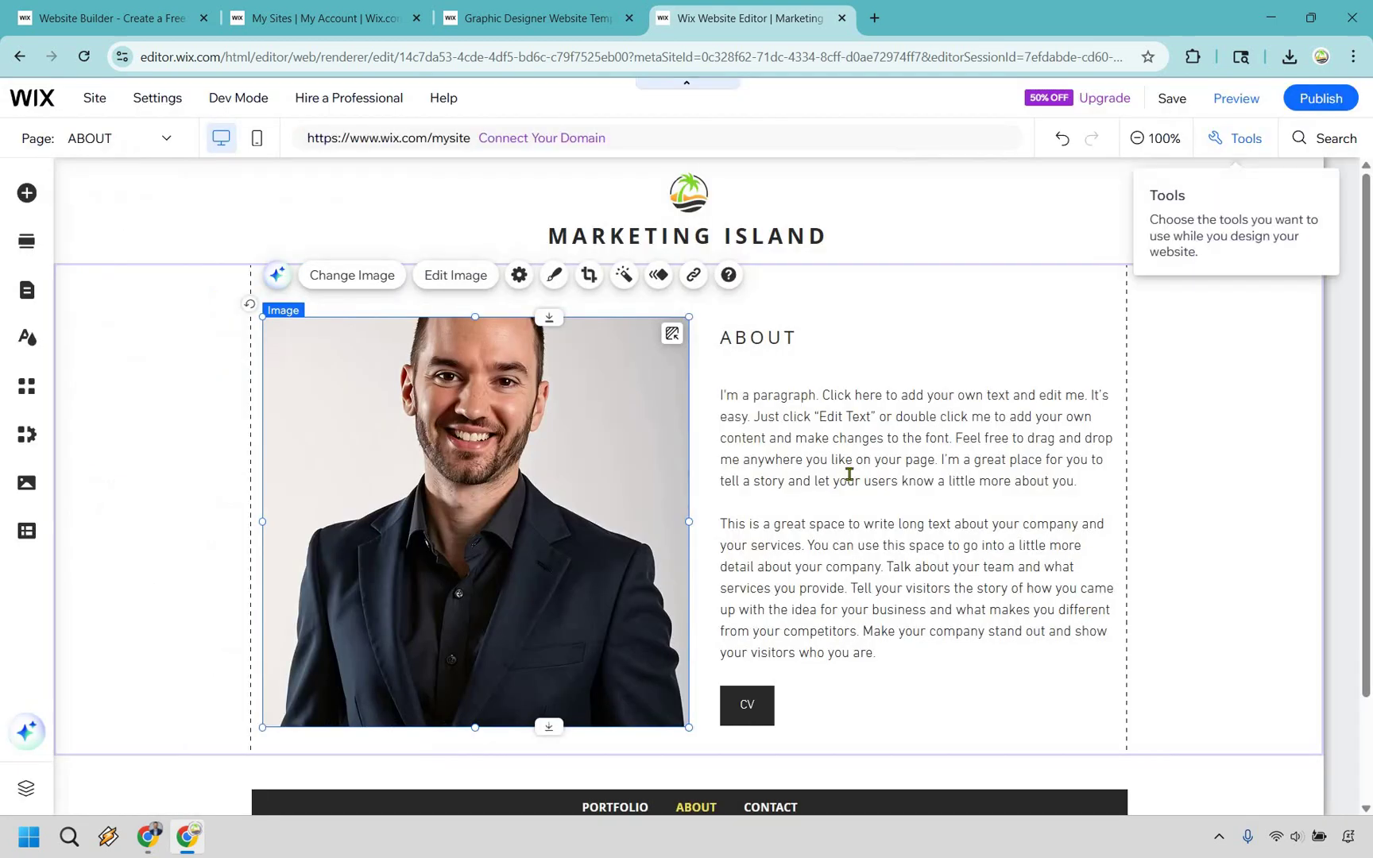
{"action": "left_click", "coordinate": [848, 509]}
Relabel the CV button 'Contact Me' and widen it so the label fits
{"action": "left_click", "coordinate": [832, 567]}
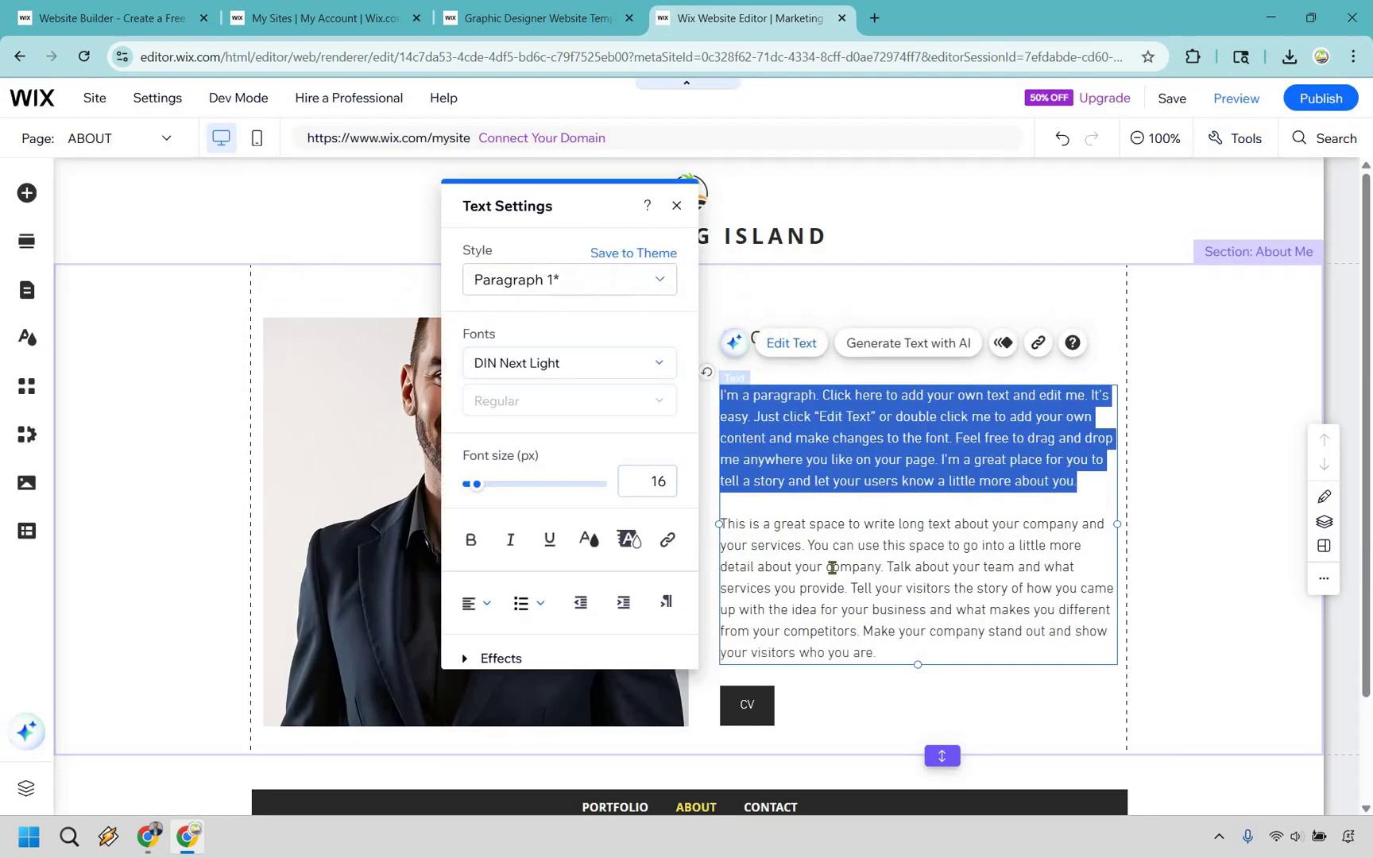
{"action": "left_click", "coordinate": [750, 709]}
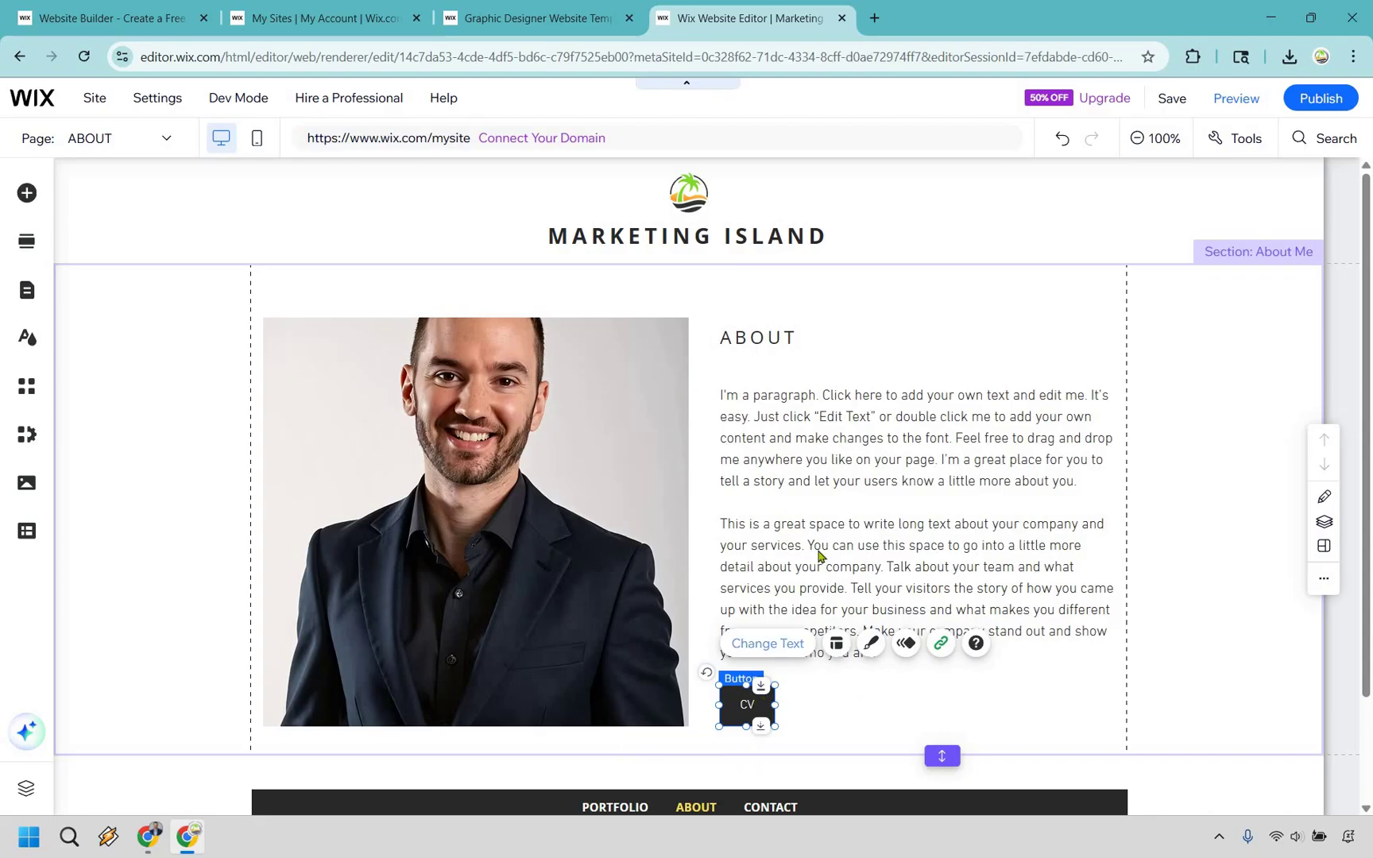
{"action": "left_click", "coordinate": [767, 643]}
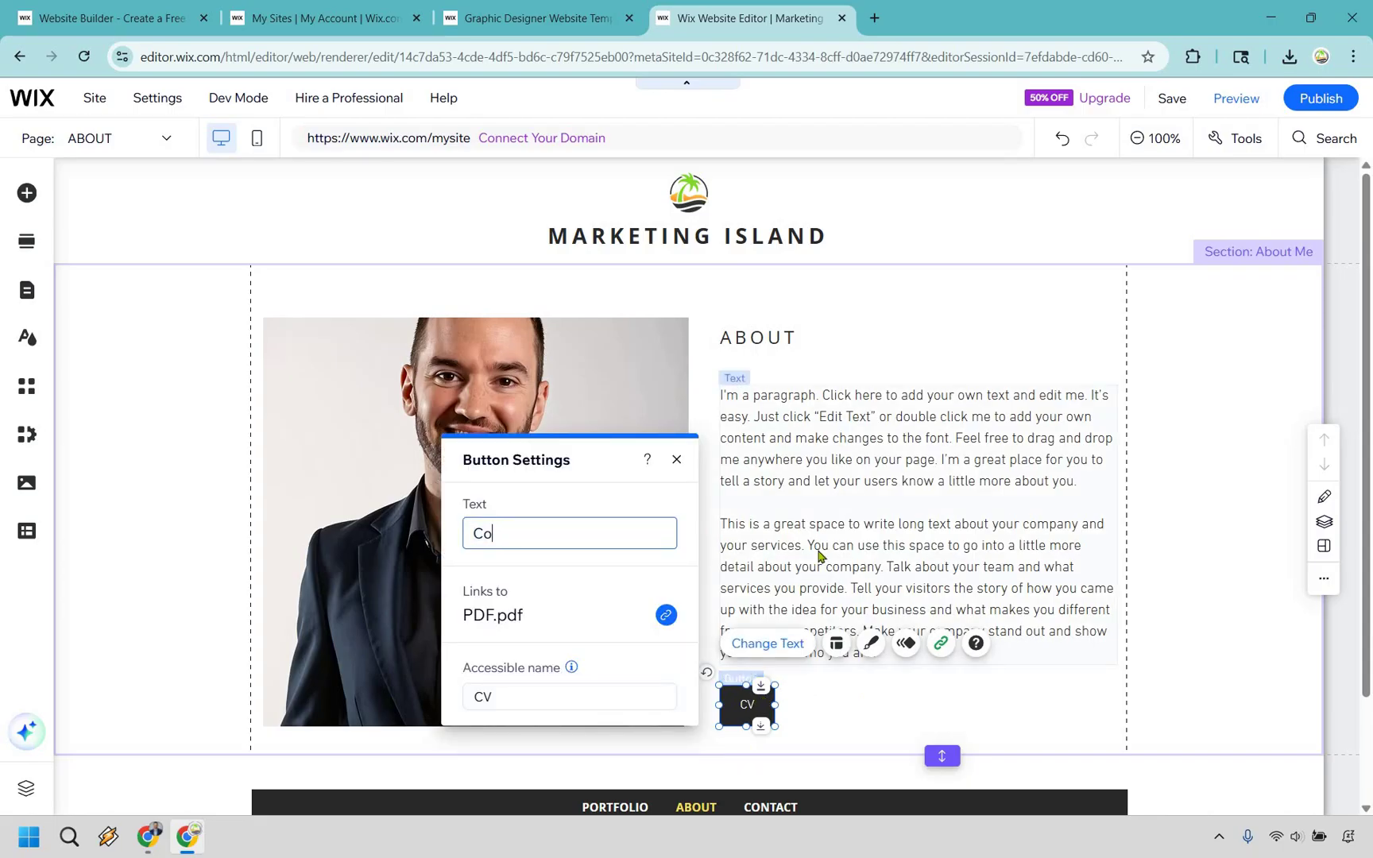
{"action": "type", "text": "Contact Me"}
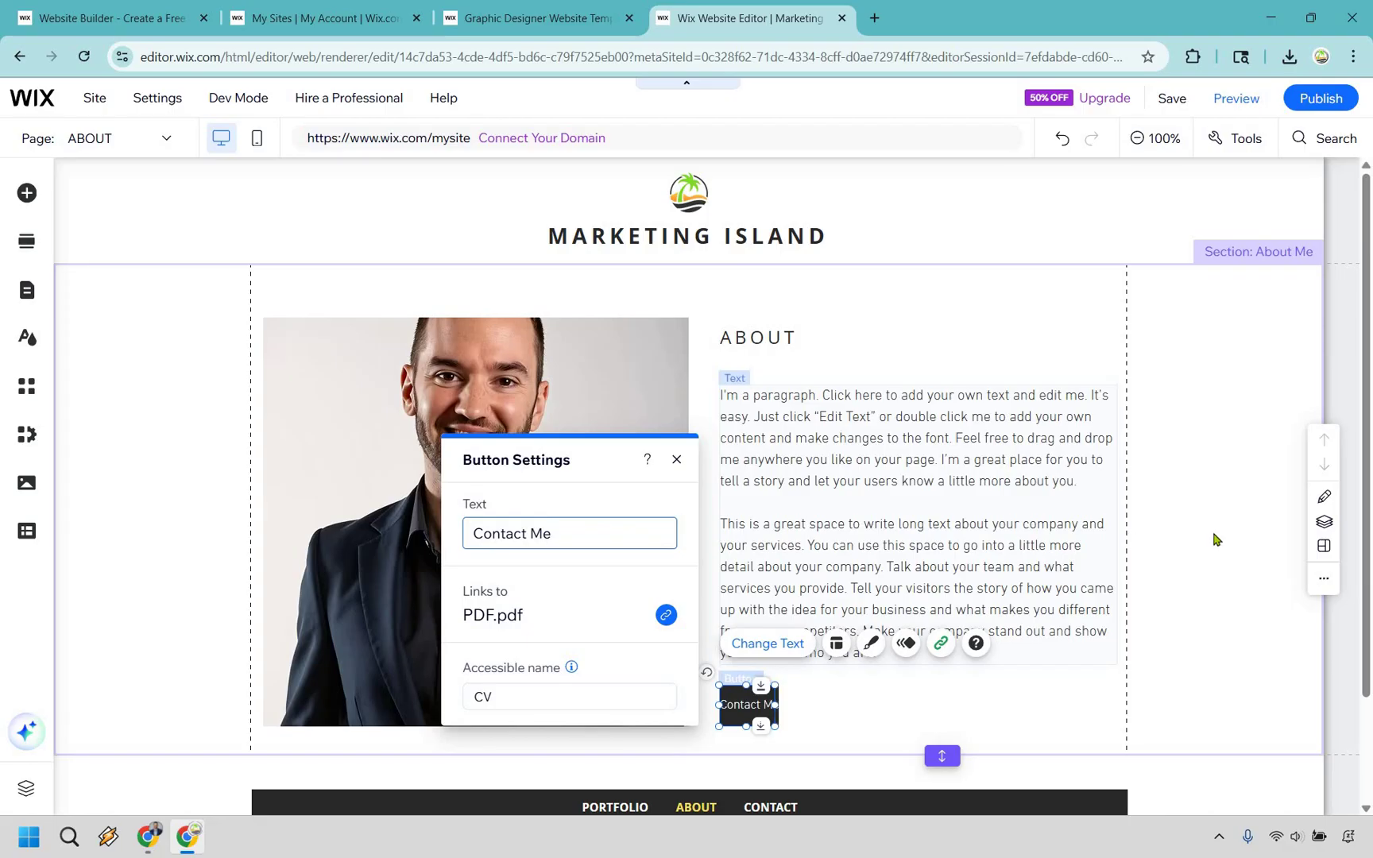
{"action": "key", "text": "Escape"}
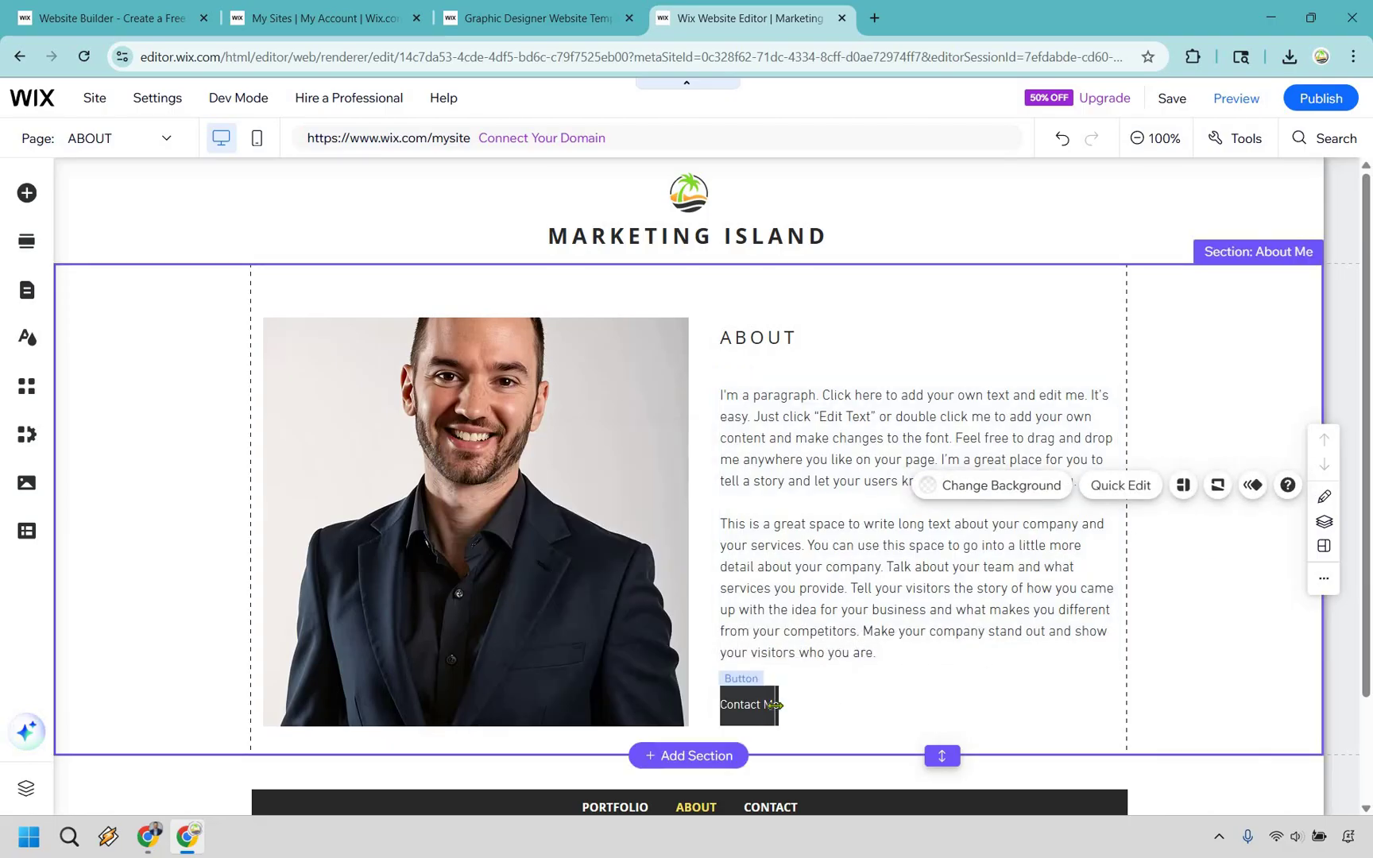
{"action": "left_click", "coordinate": [772, 707]}
{"action": "left_click_drag", "start_coordinate": [777, 707], "coordinate": [831, 707]}
{"action": "left_click_drag", "start_coordinate": [1000, 718], "coordinate": [945, 645]}
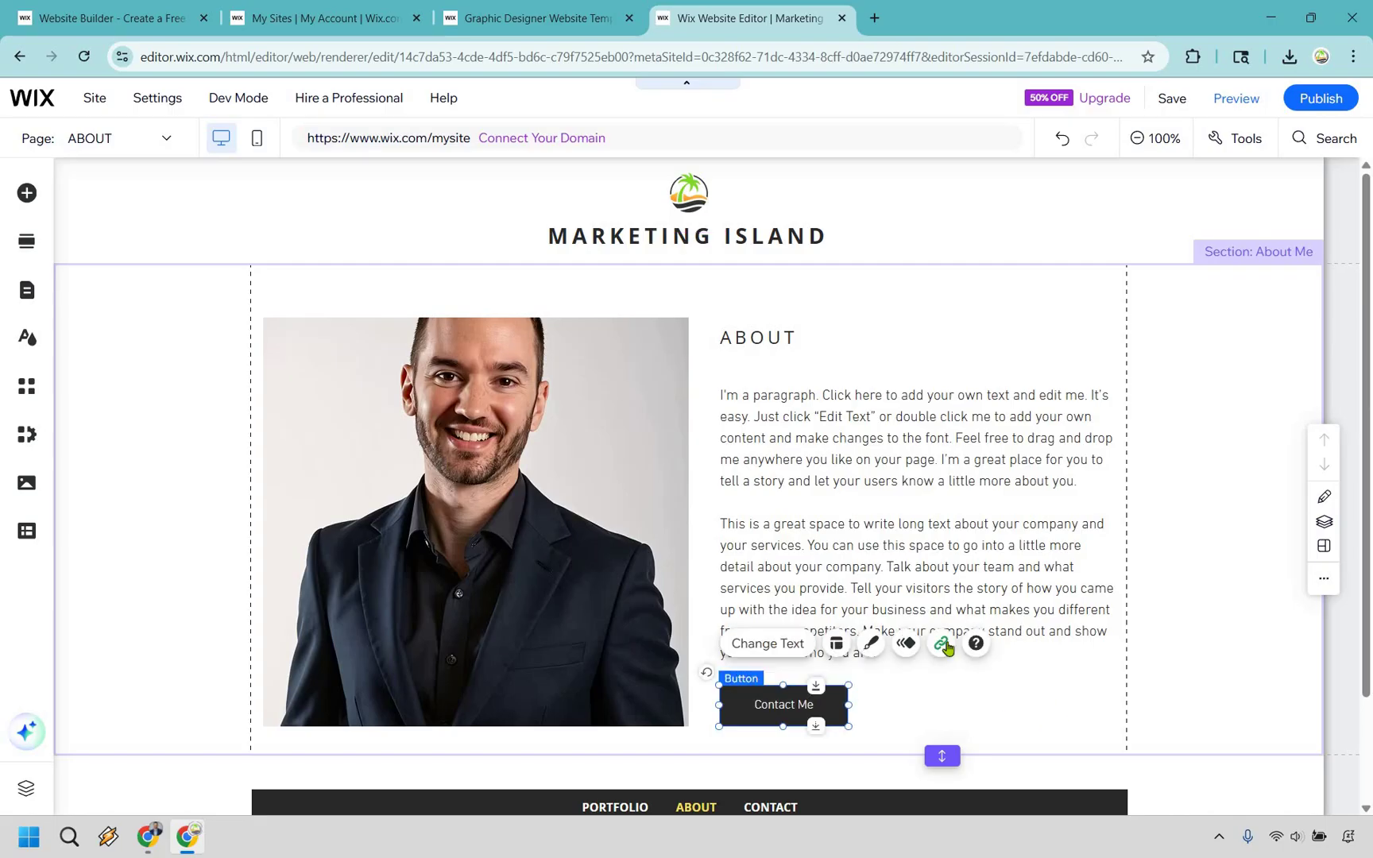
Link the Contact Me button to the CONTACT page, opening in a new window
{"action": "left_click", "coordinate": [942, 644]}
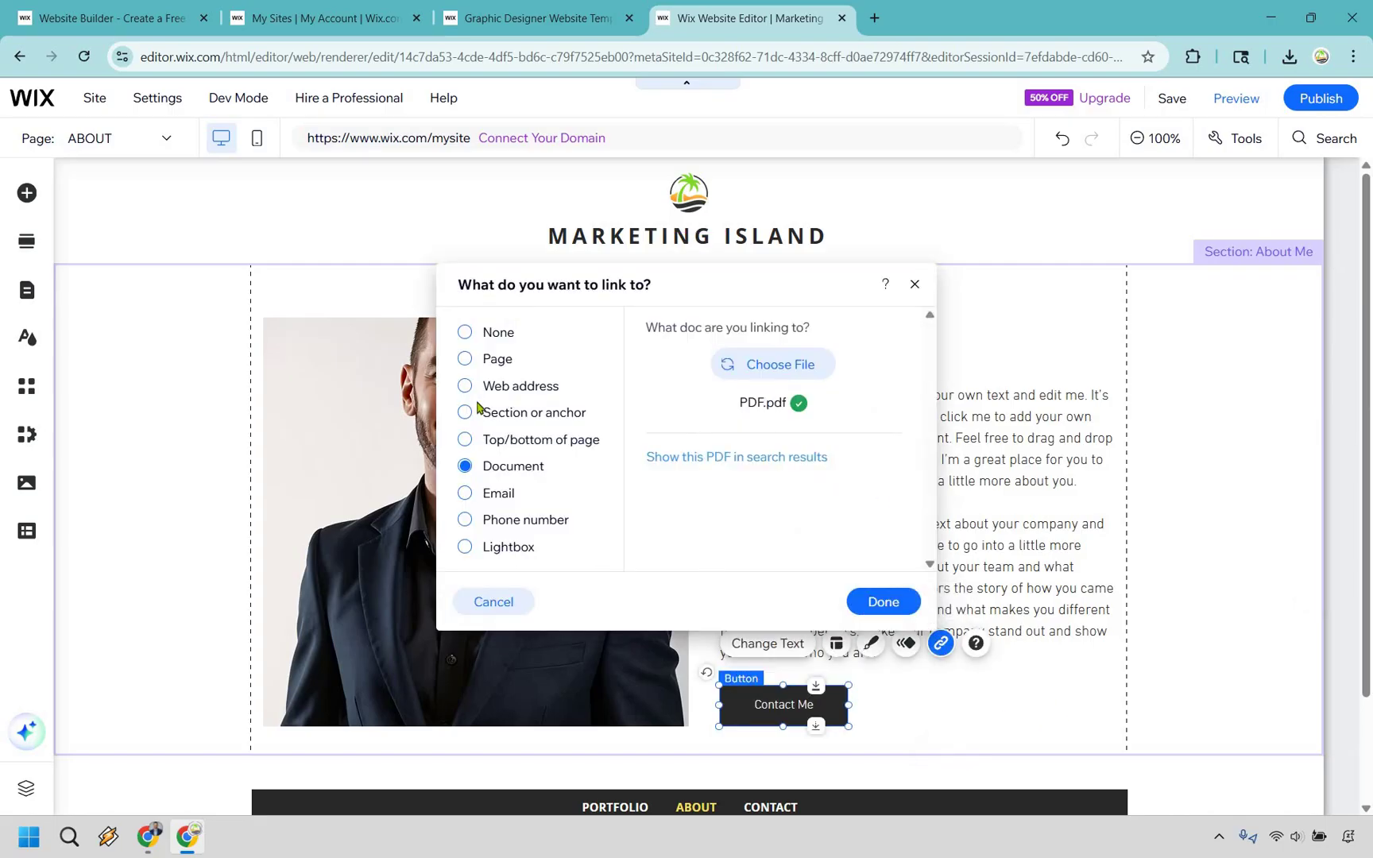
{"action": "left_click", "coordinate": [483, 366]}
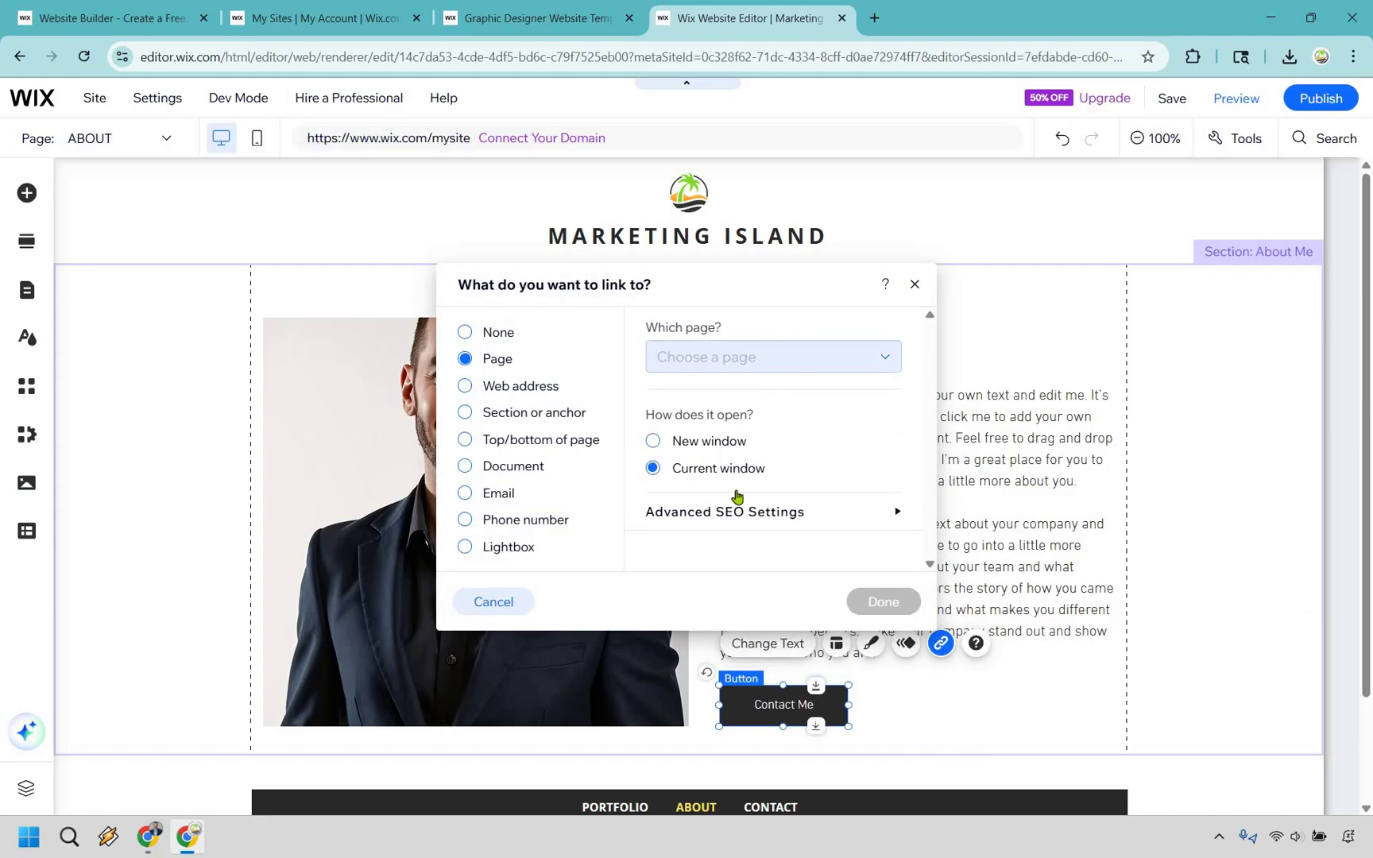
{"action": "key", "text": "Down"}
{"action": "key", "text": "Down"}
{"action": "key", "text": "Down"}
{"action": "key", "text": "Return"}
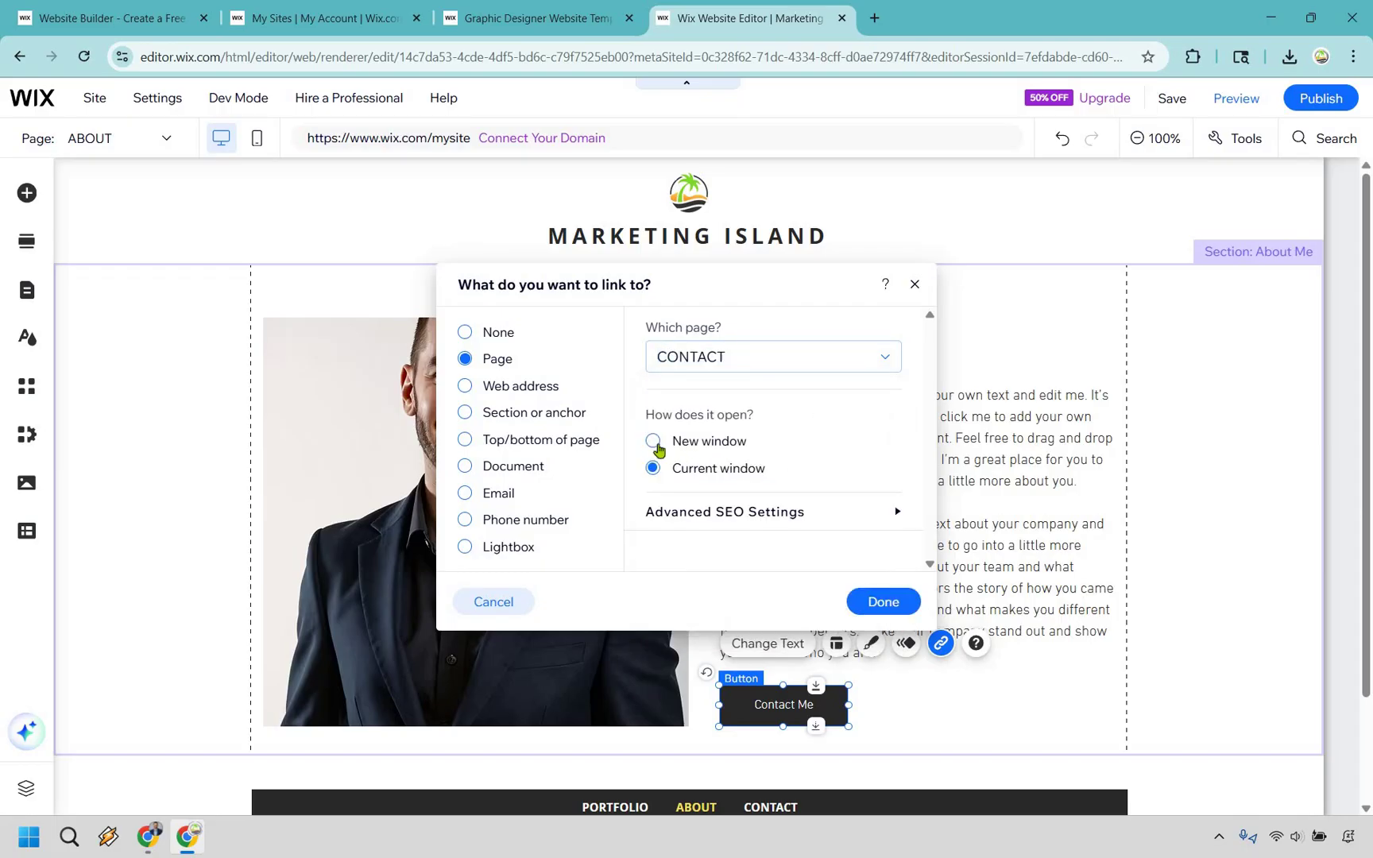
{"action": "key", "text": "Up"}
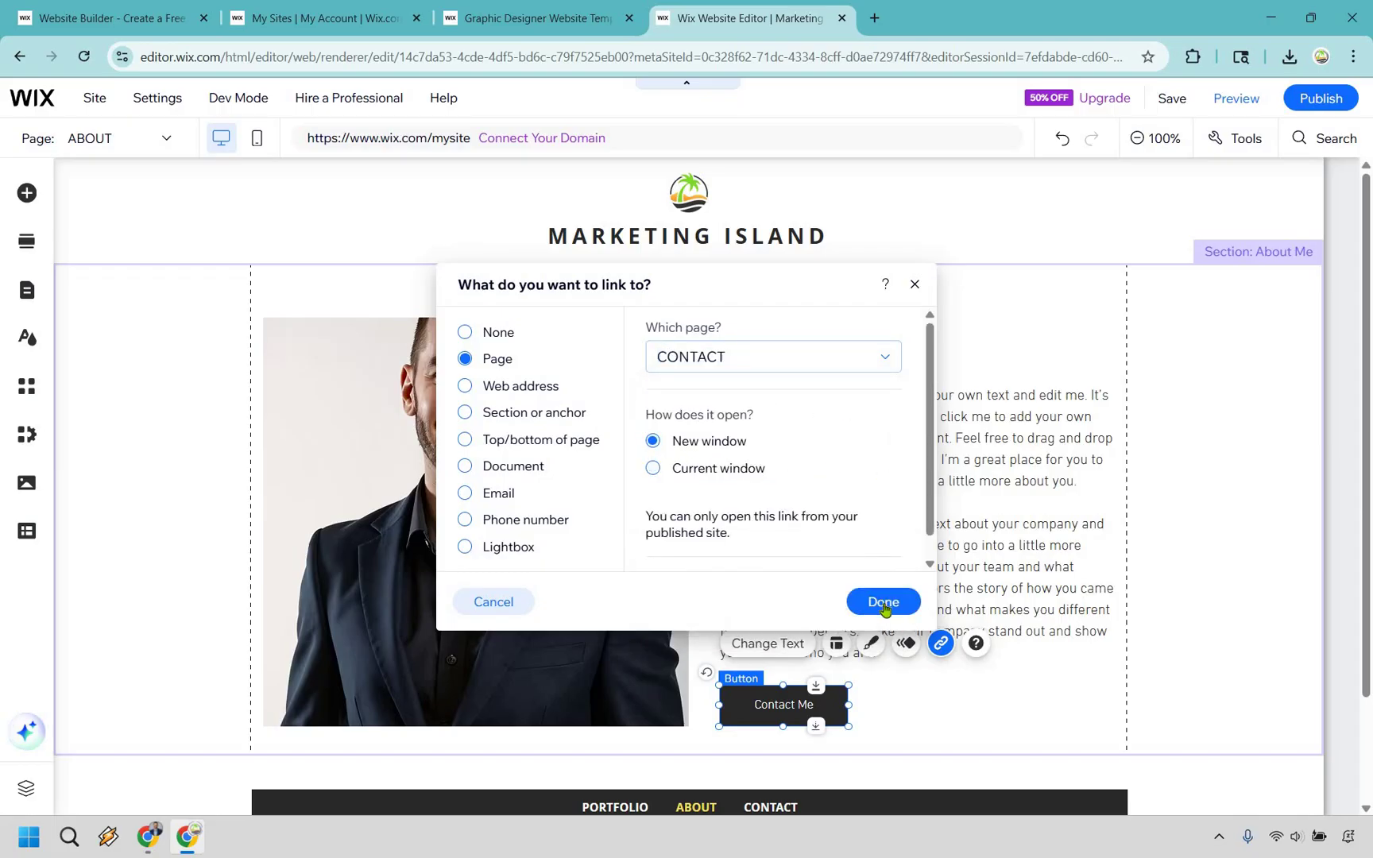
{"action": "left_click", "coordinate": [884, 601]}
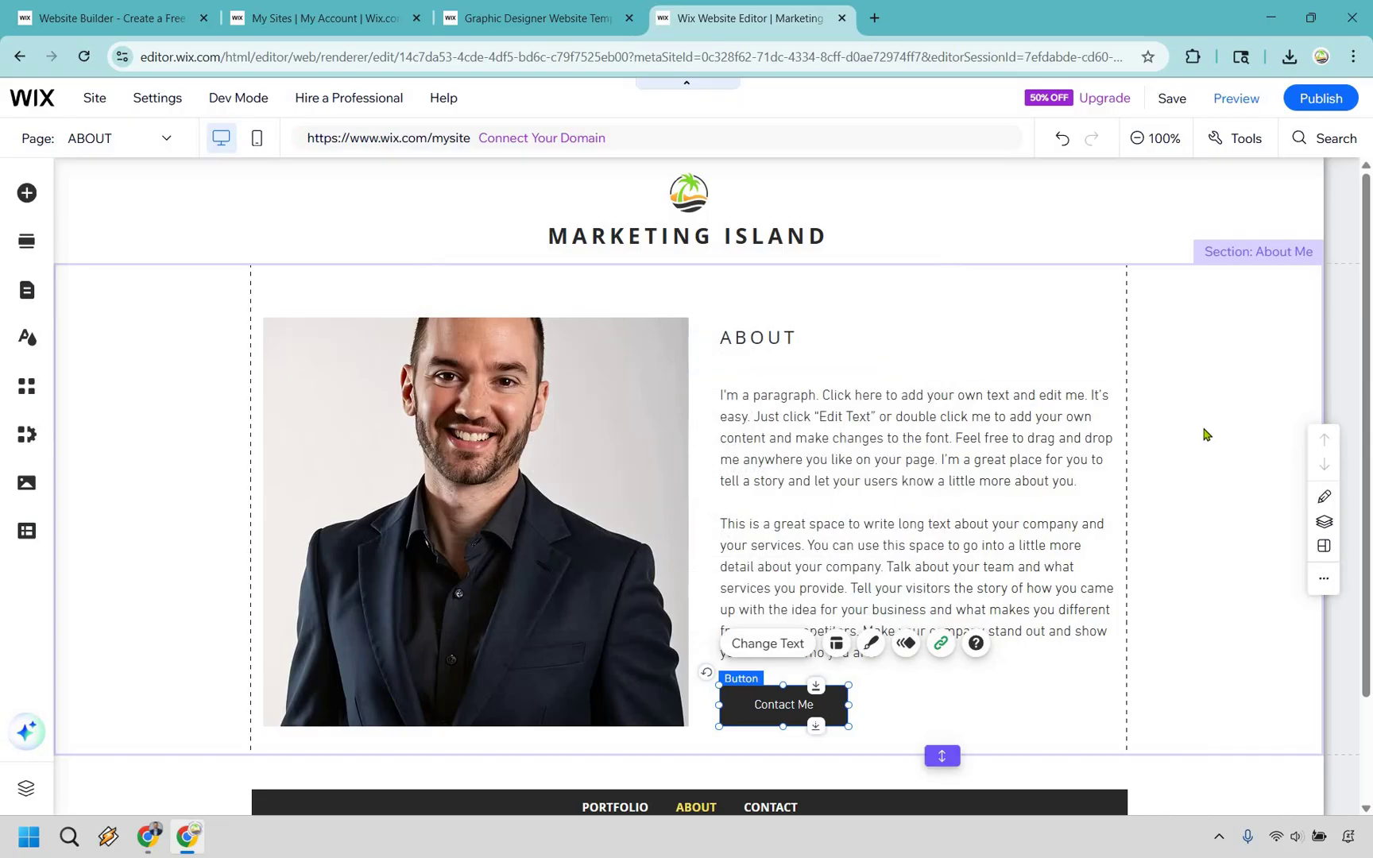
{"action": "scroll", "coordinate": [1208, 437], "scroll_direction": "down", "scroll_amount": 2}
{"action": "scroll", "coordinate": [1192, 318], "scroll_direction": "up", "scroll_amount": 2}
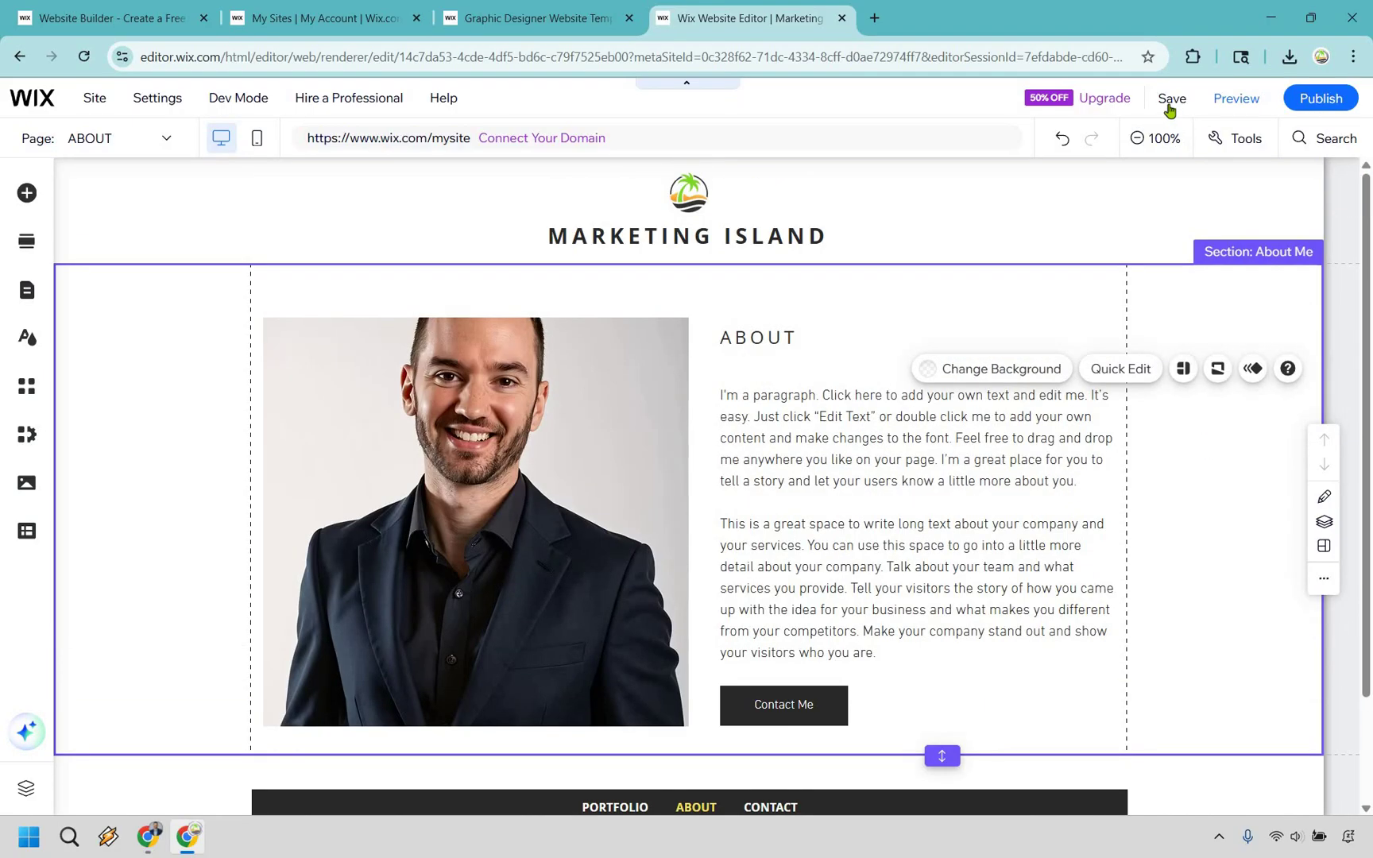
Save the site on a free Wix domain with the address name 'site'
{"action": "key", "text": "ctrl+s"}
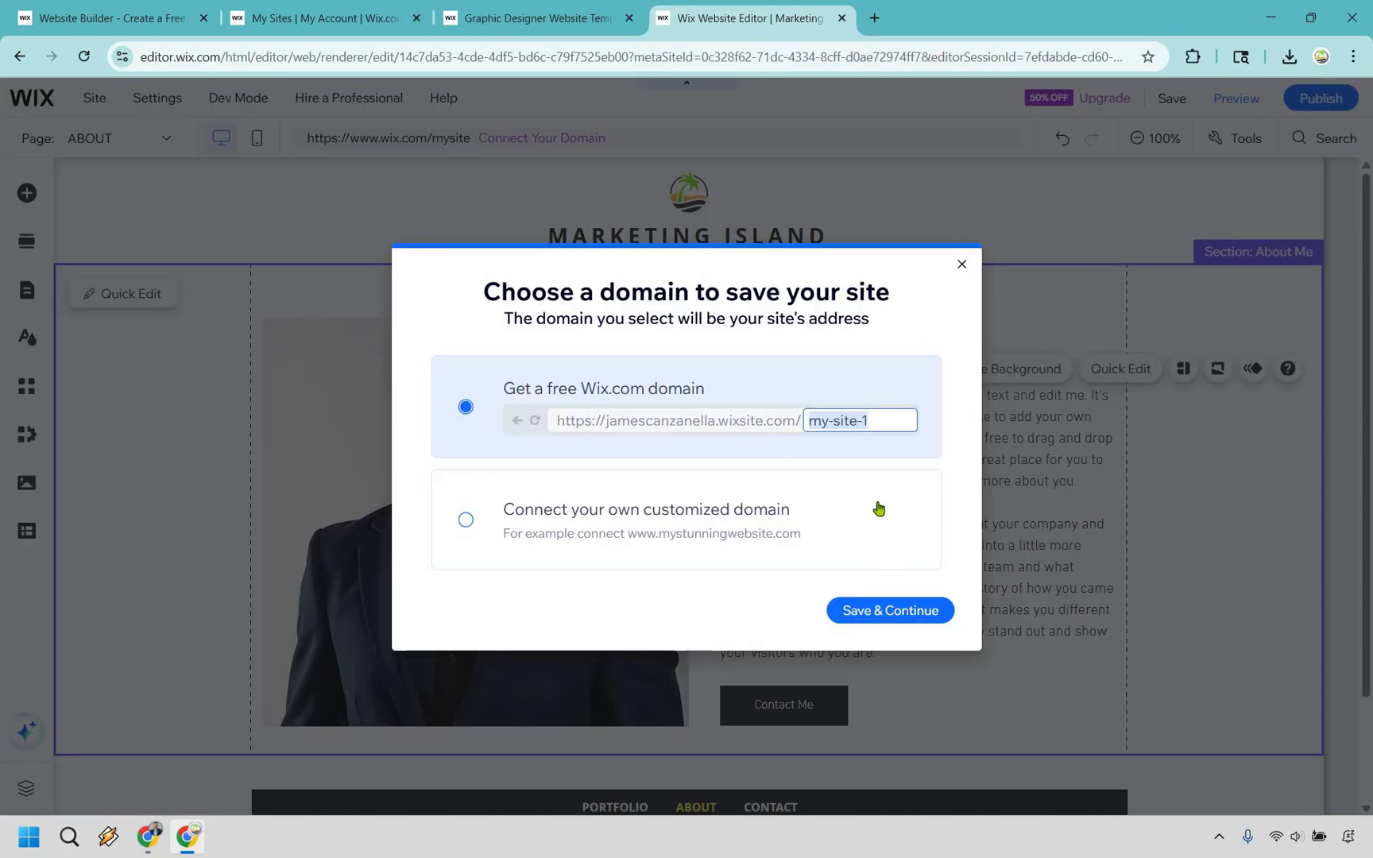
{"action": "type", "text": "site"}
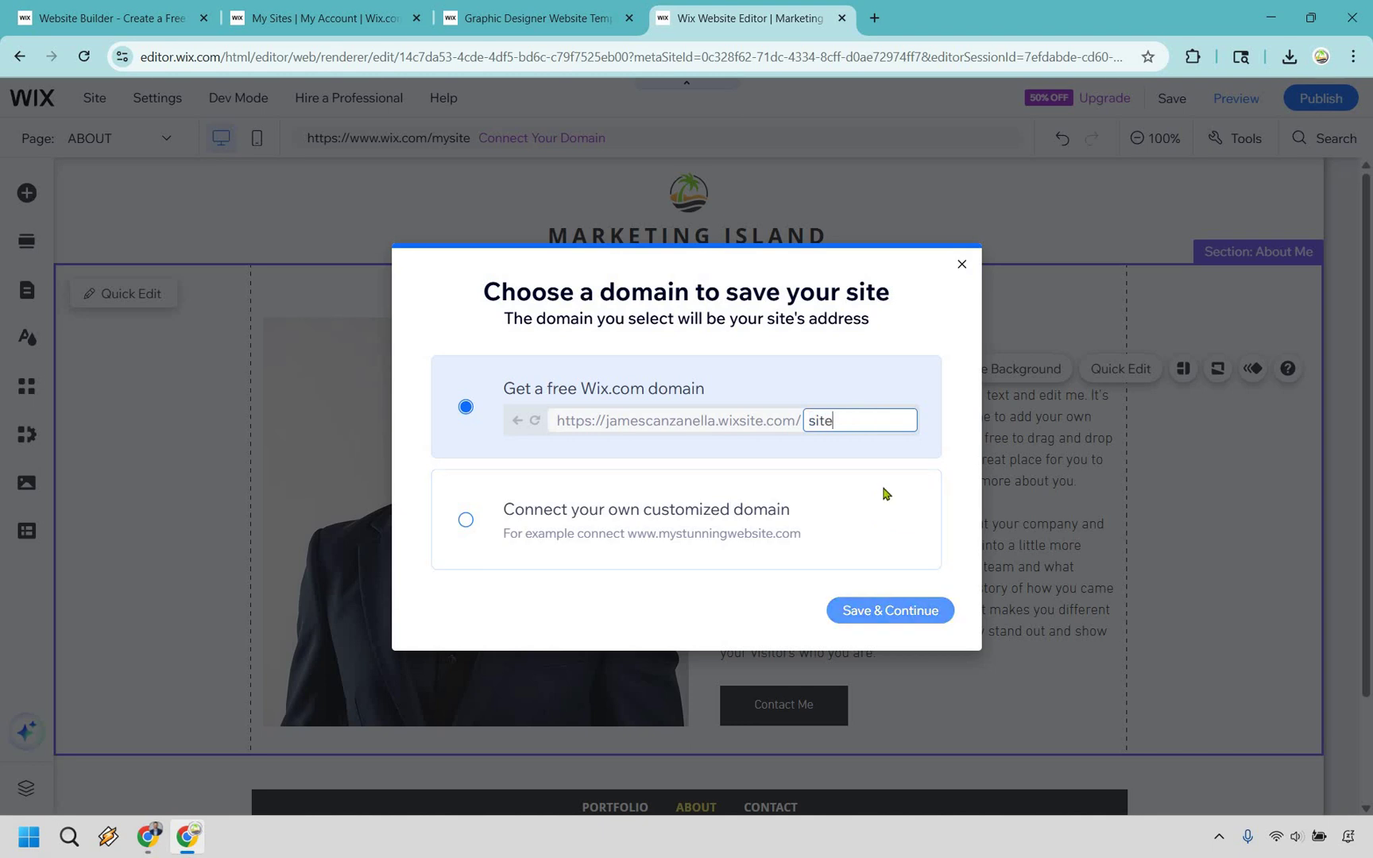
{"action": "key", "text": "Return"}
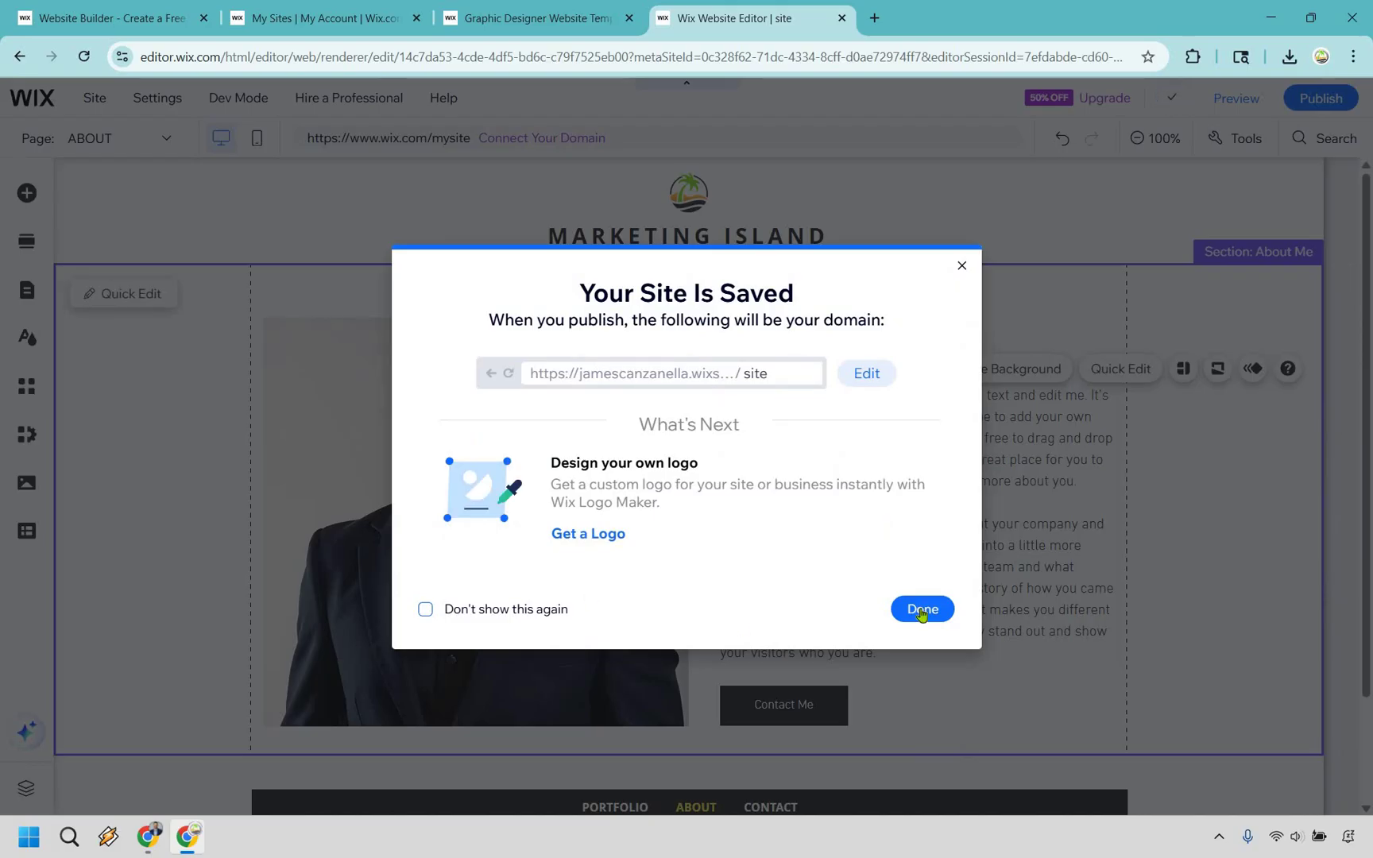
On the CONTACT page, delete the placeholder form and remove the Wix Forms app
{"action": "left_click", "coordinate": [922, 609]}
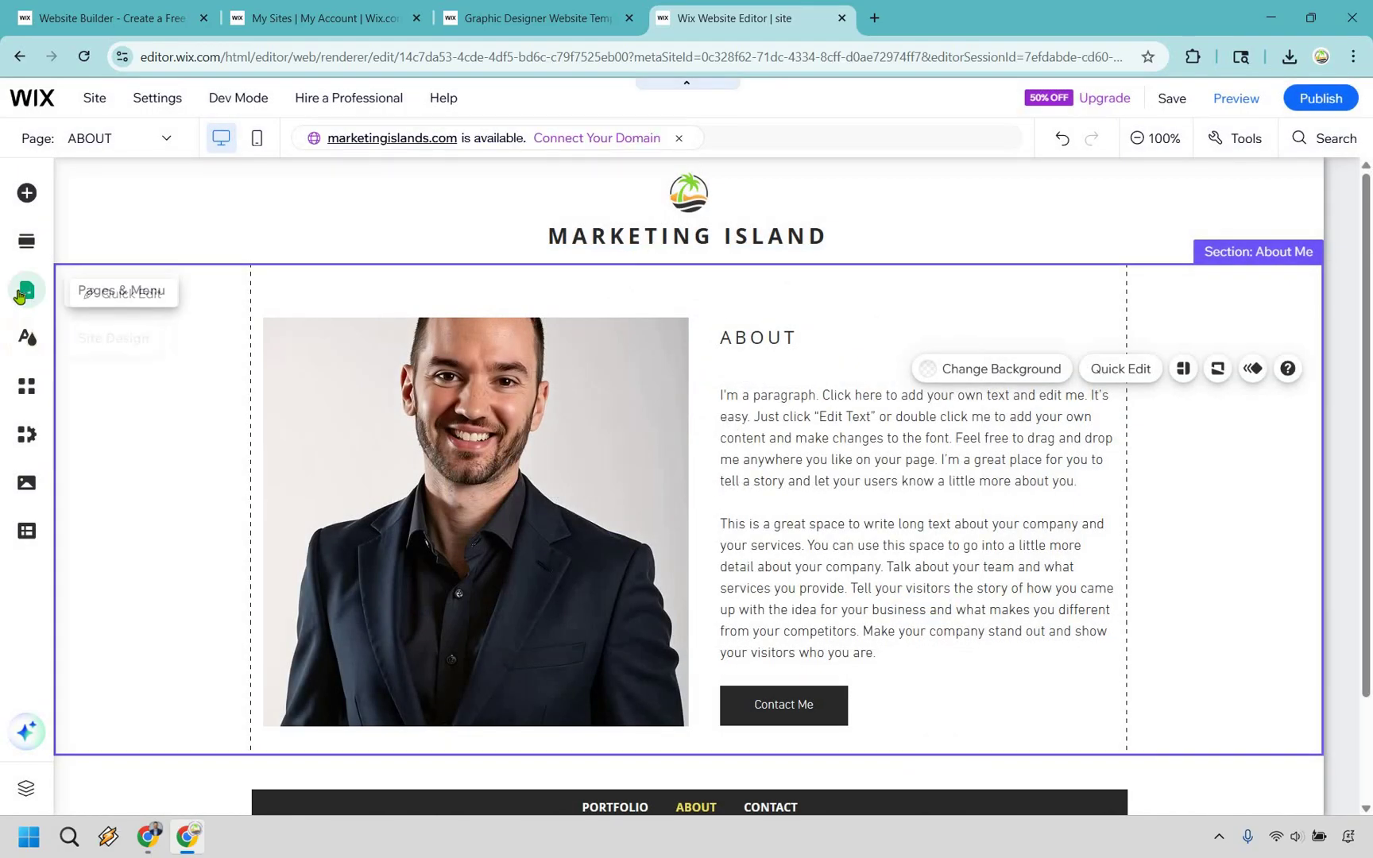
{"action": "left_click", "coordinate": [23, 292]}
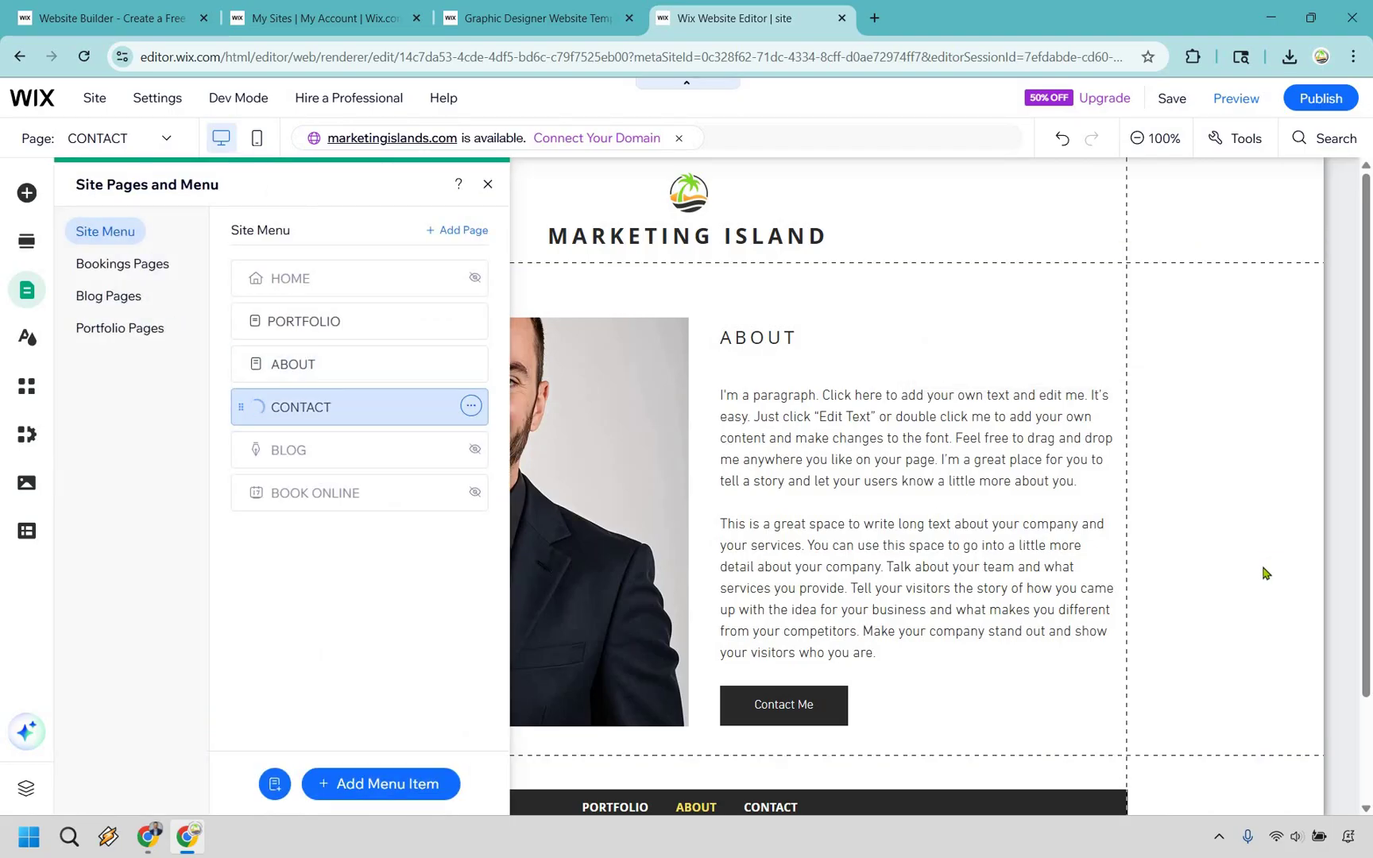
{"action": "left_click", "coordinate": [881, 460]}
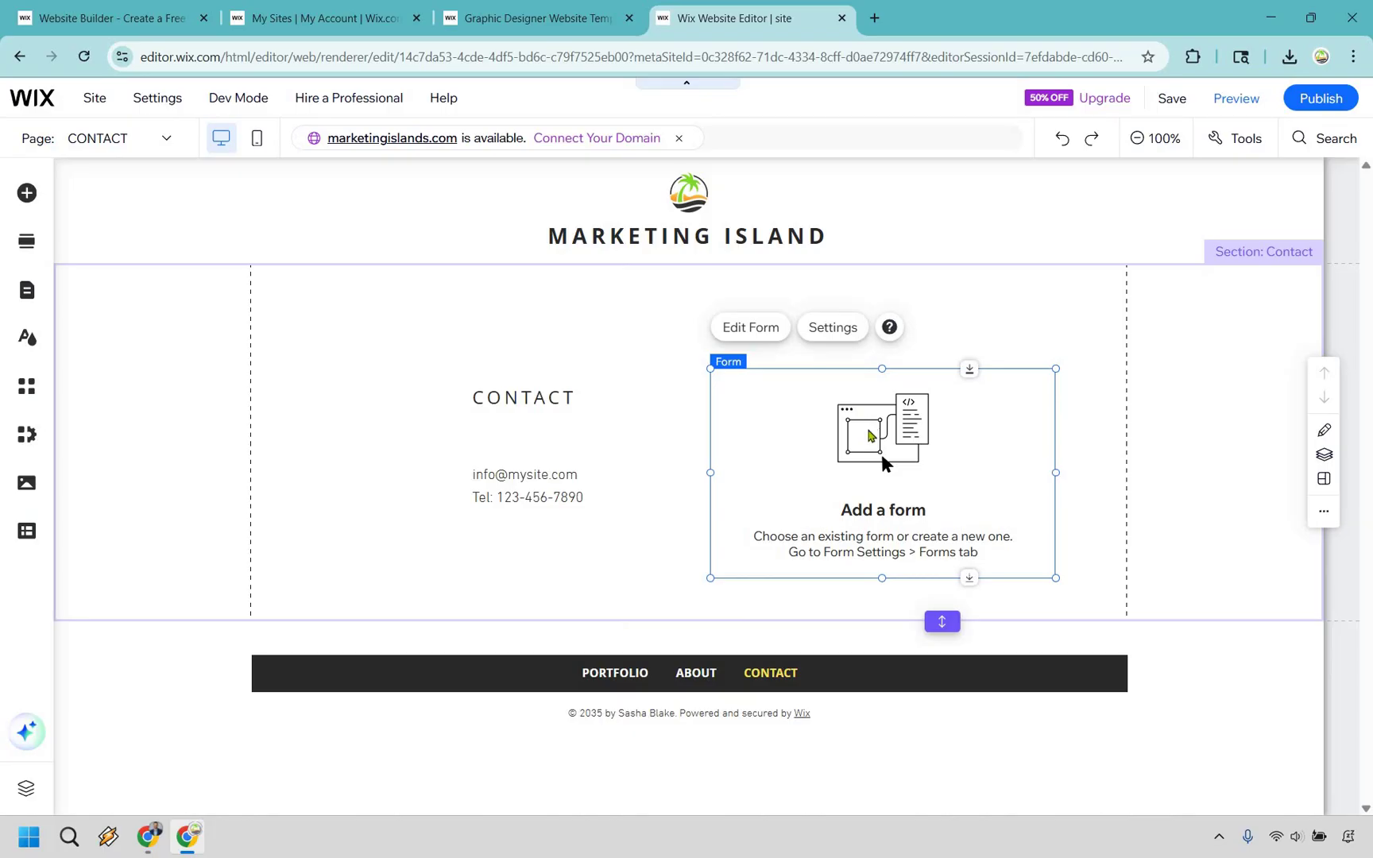
{"action": "key", "text": "Delete"}
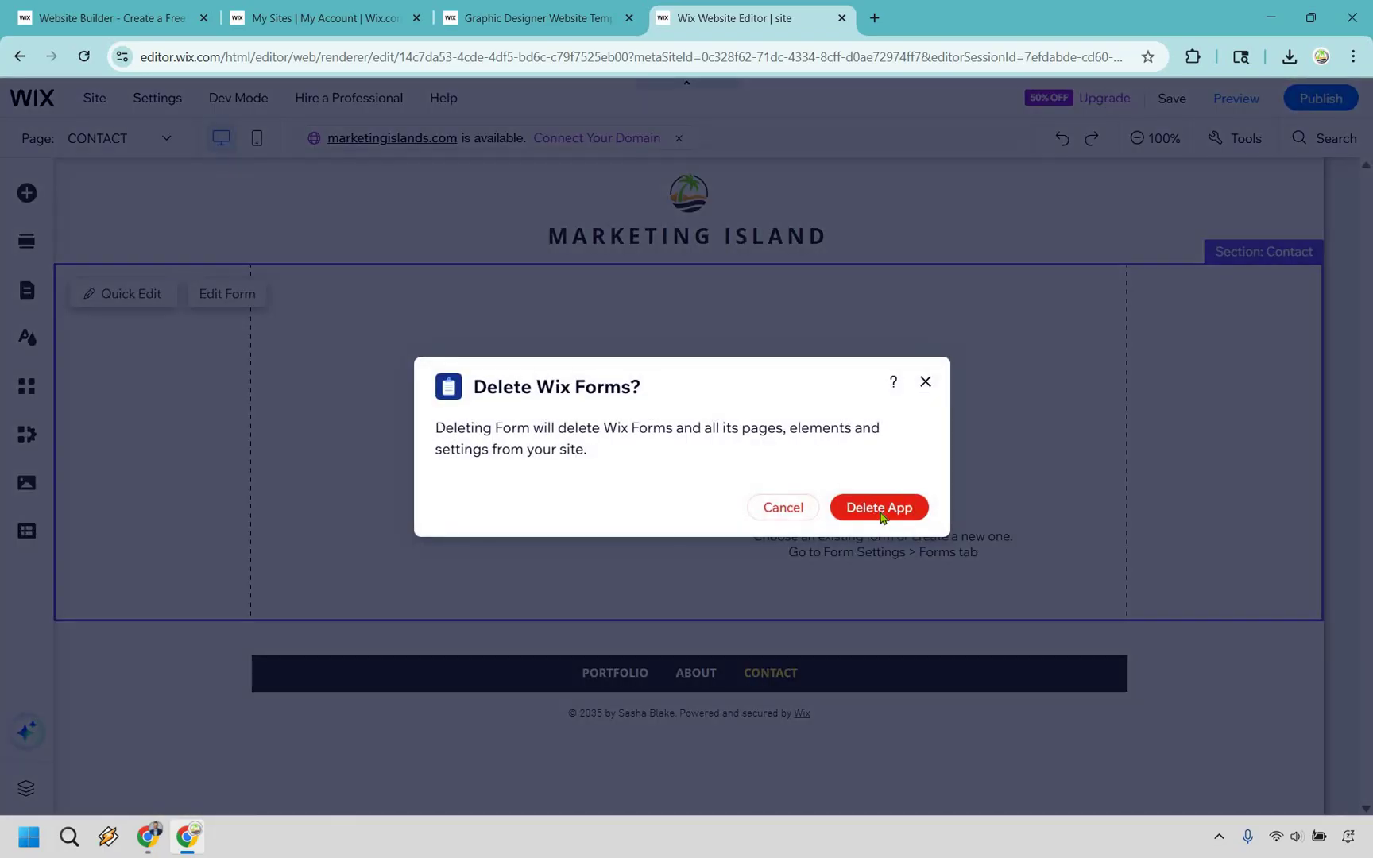
{"action": "left_click", "coordinate": [881, 514]}
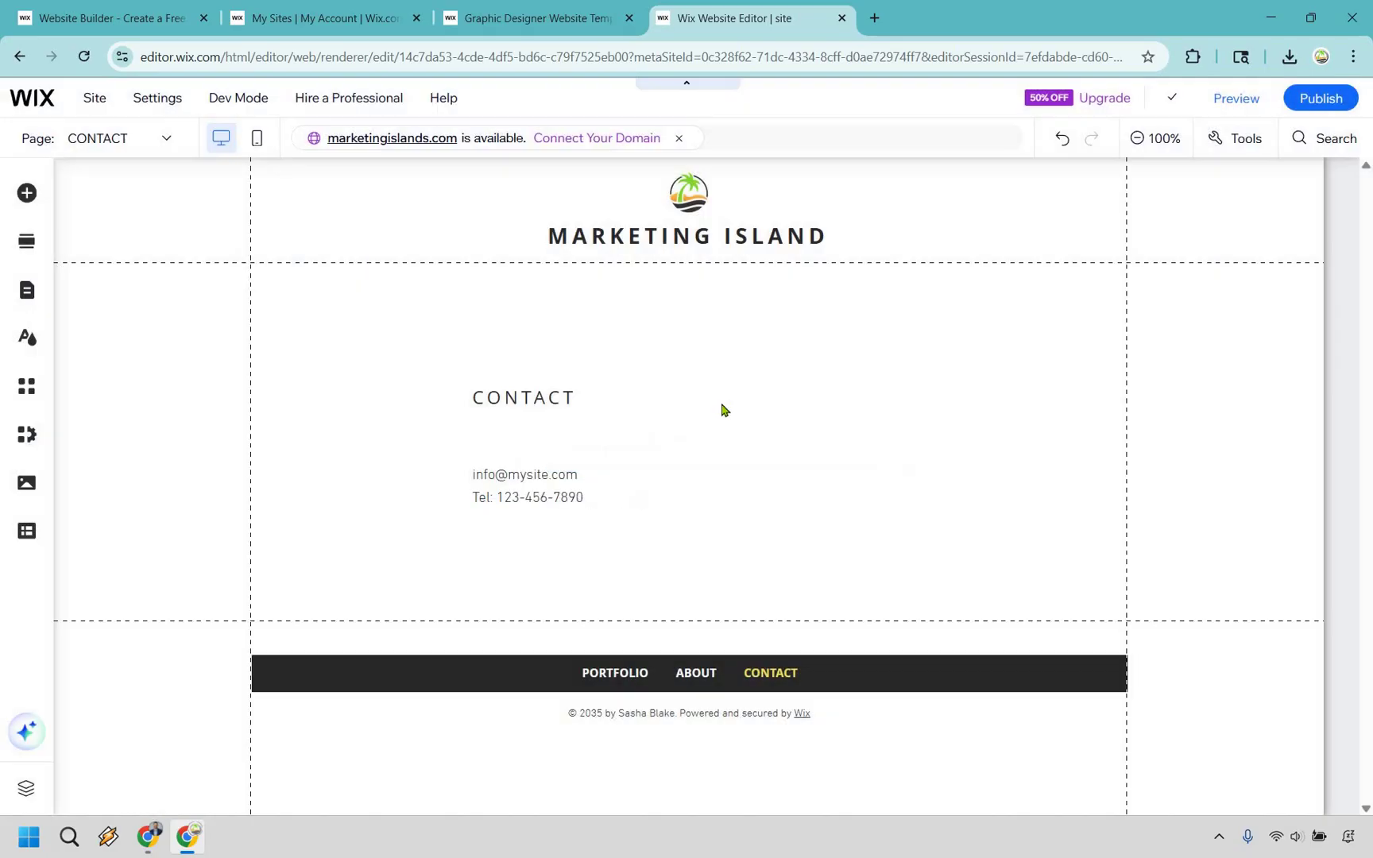
Add the uploaded james.jpg photo to the Contact page, shrunk and placed beside the contact text
{"action": "left_click", "coordinate": [735, 389]}
{"action": "key", "text": "Escape"}
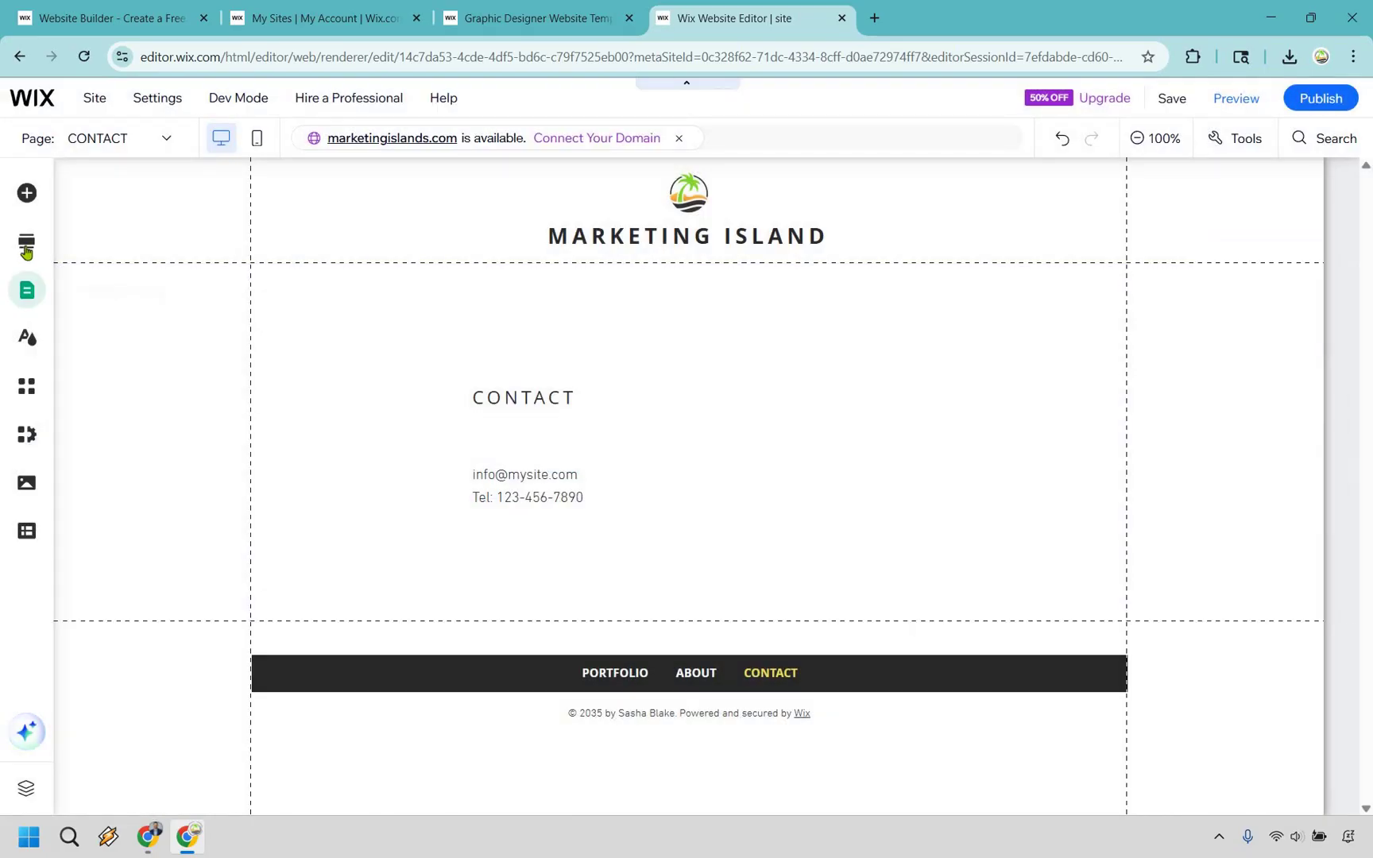
{"action": "left_click", "coordinate": [27, 195]}
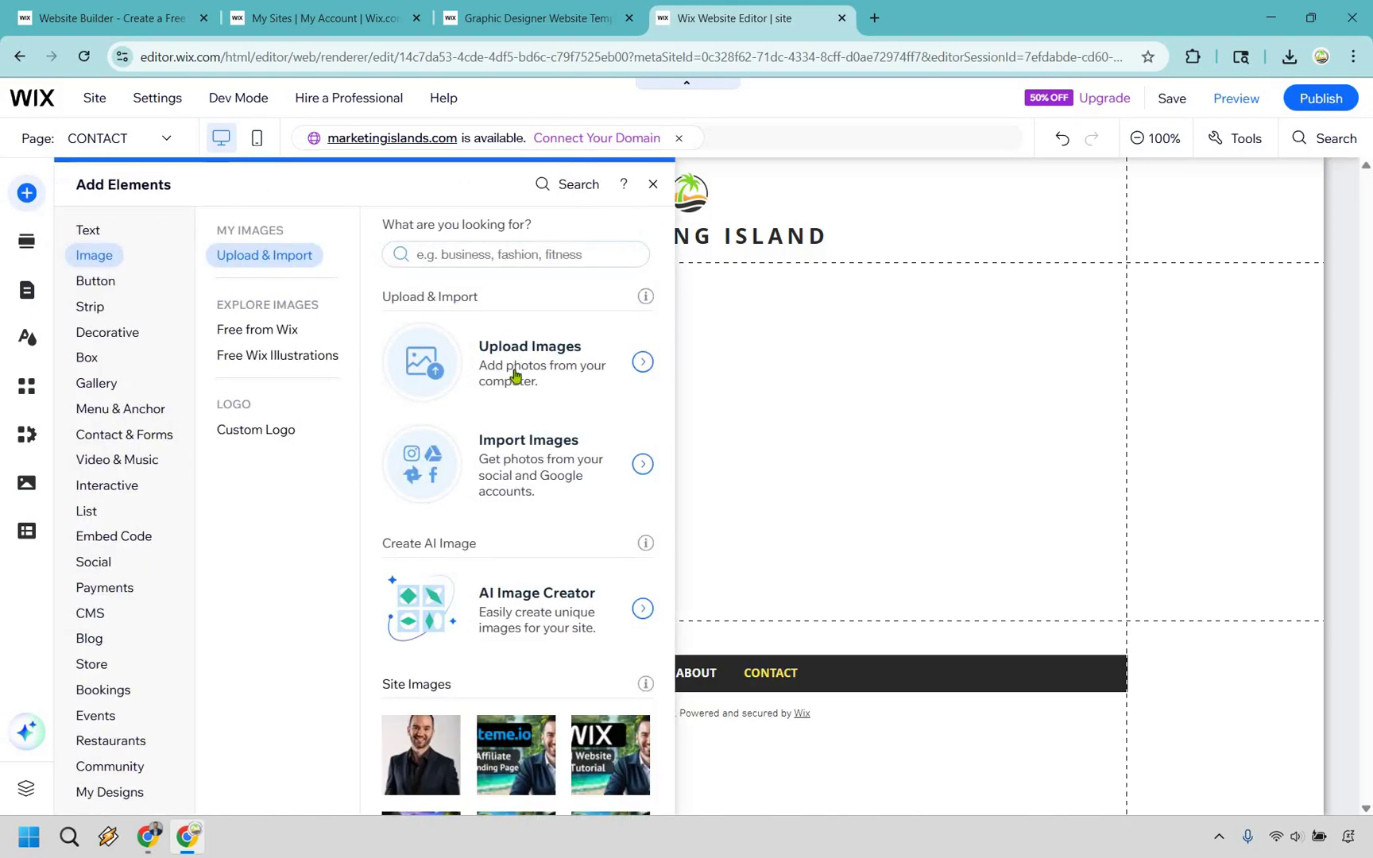
{"action": "left_click", "coordinate": [393, 356]}
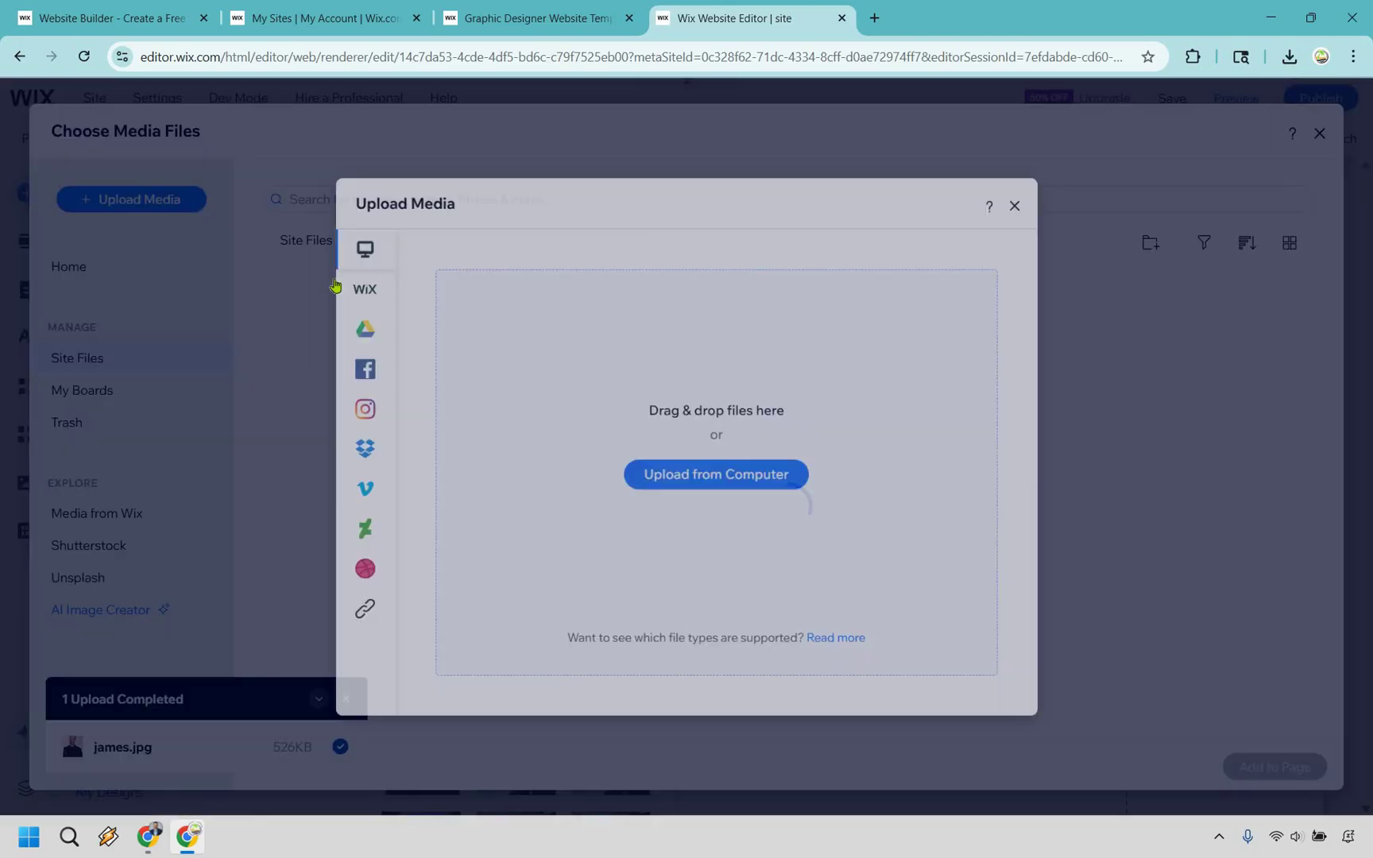
{"action": "left_click", "coordinate": [340, 277]}
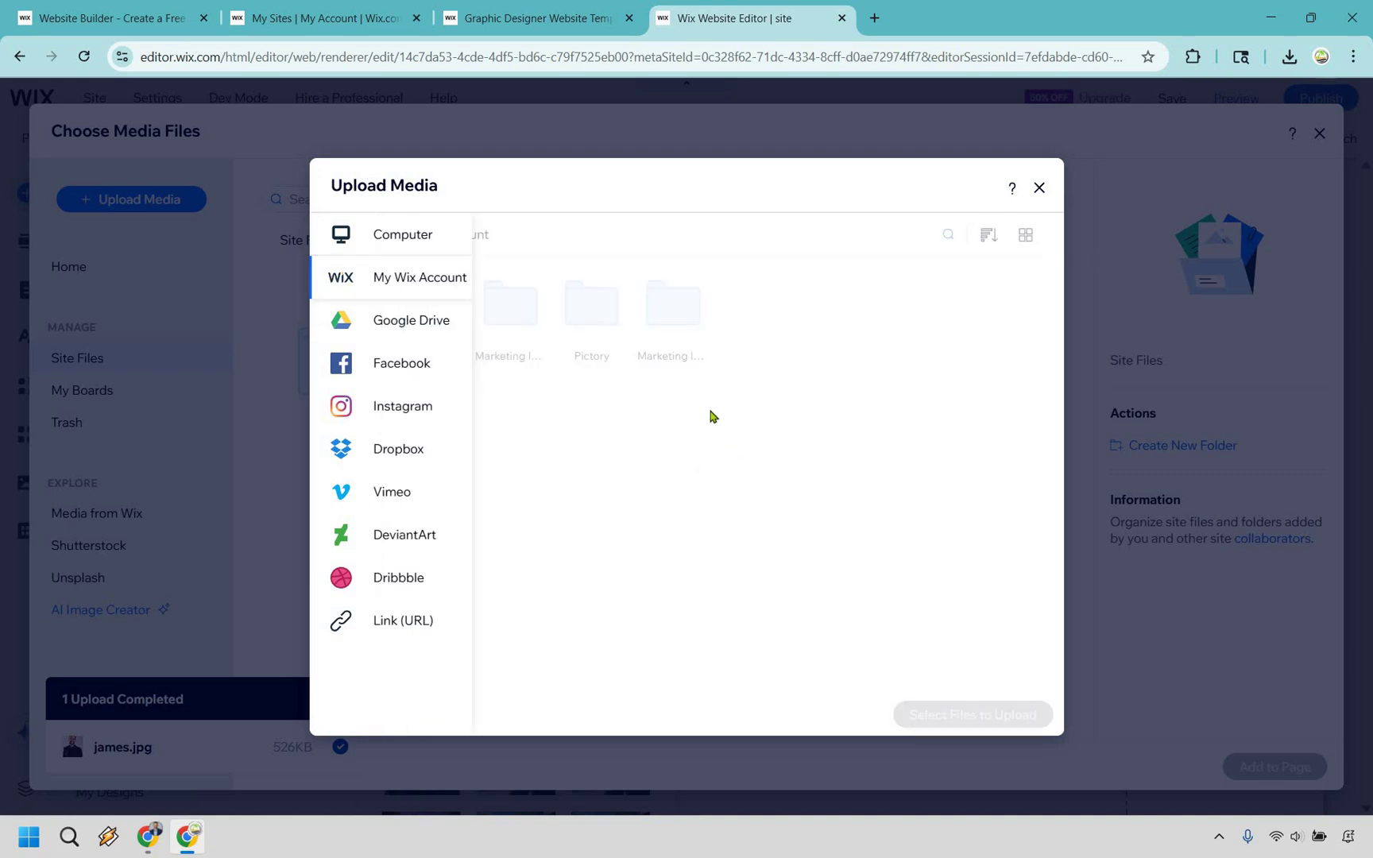
{"action": "left_click", "coordinate": [432, 308]}
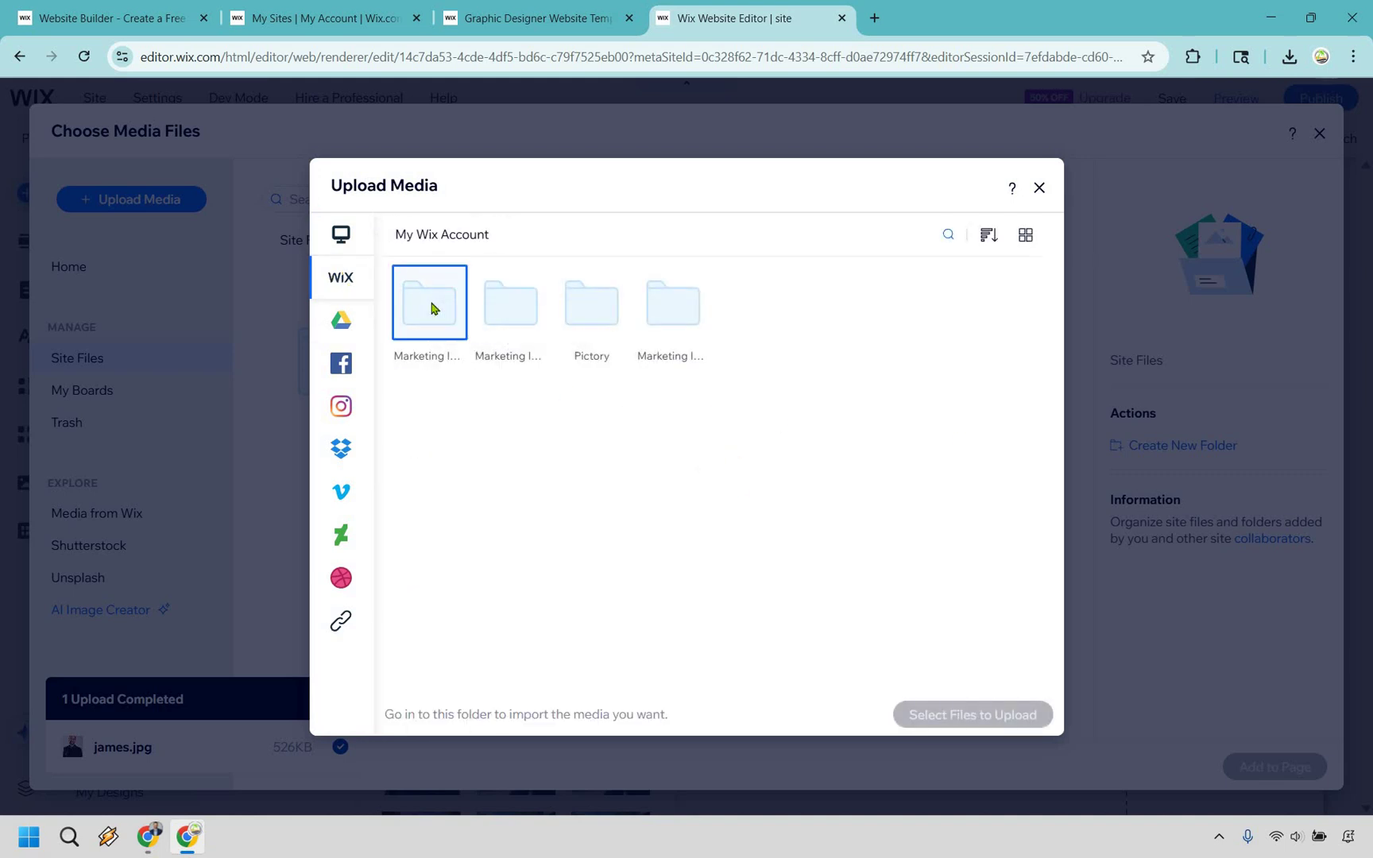
{"action": "key", "text": "Escape"}
{"action": "left_click", "coordinate": [777, 436]}
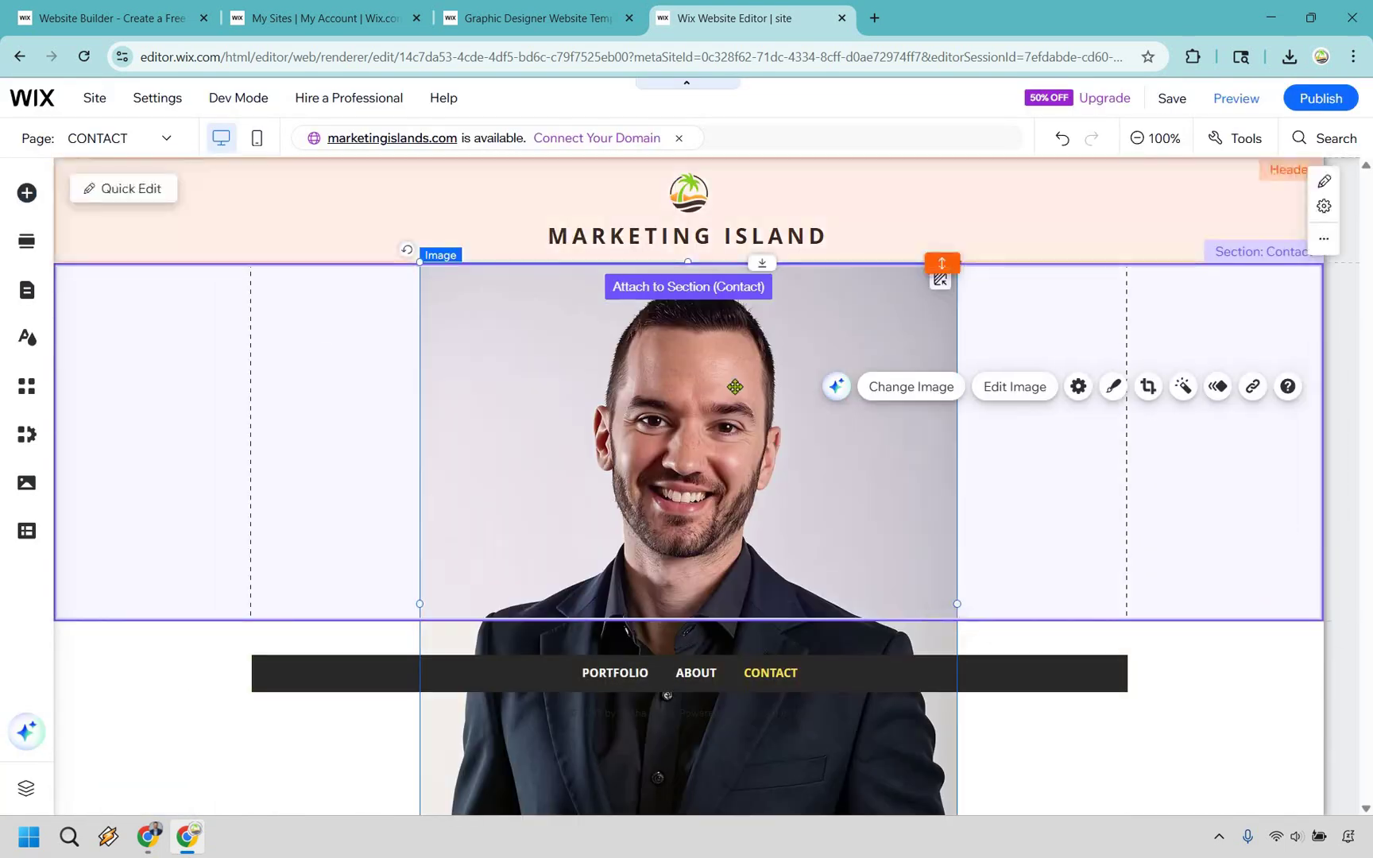
{"action": "left_click_drag", "start_coordinate": [757, 496], "coordinate": [826, 702]}
{"action": "left_click_drag", "start_coordinate": [904, 775], "coordinate": [597, 320]}
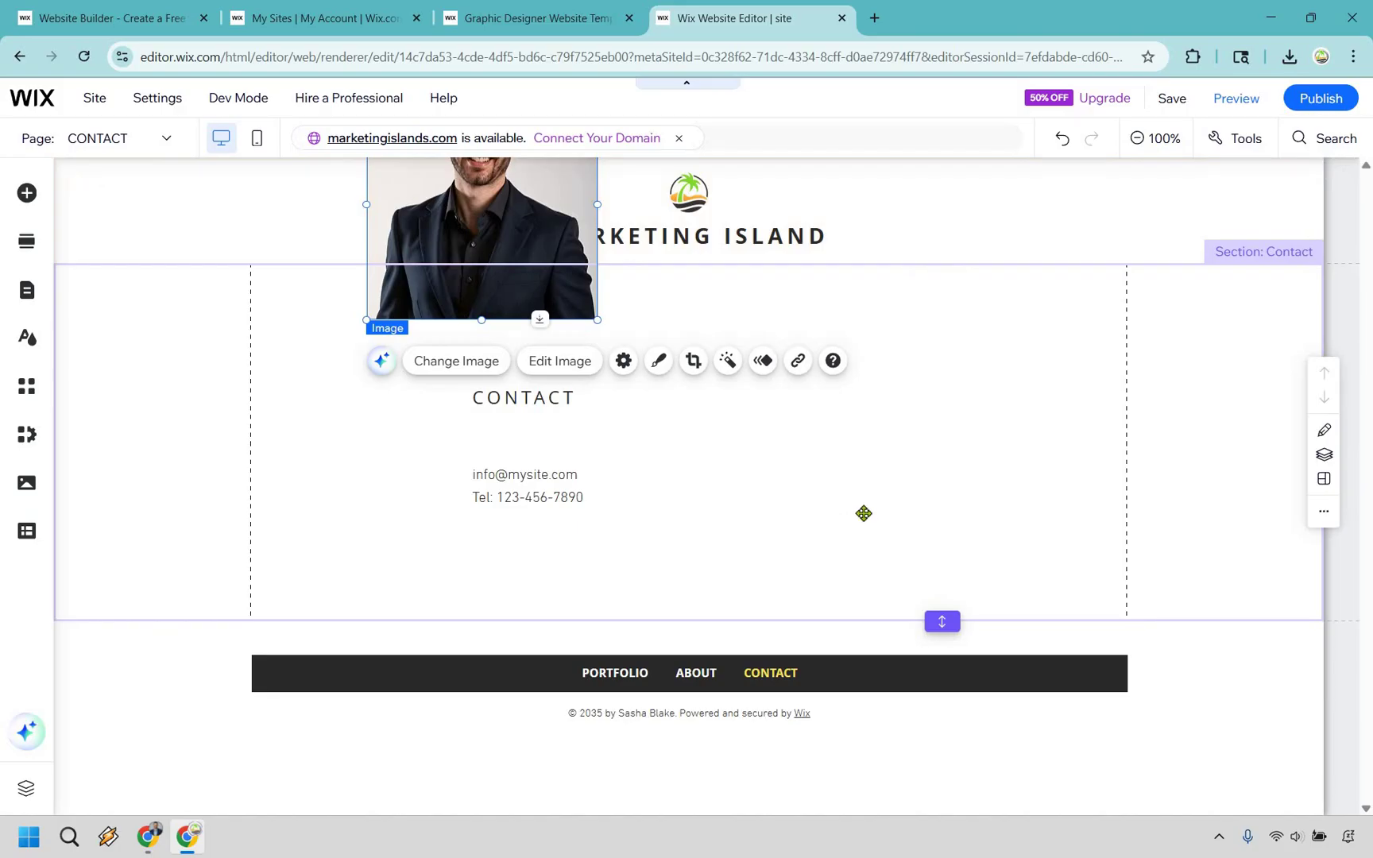
Turn the contact email line into an email link with the subject 'hey'
{"action": "double_click", "coordinate": [556, 479]}
{"action": "key", "text": "ctrl+c"}
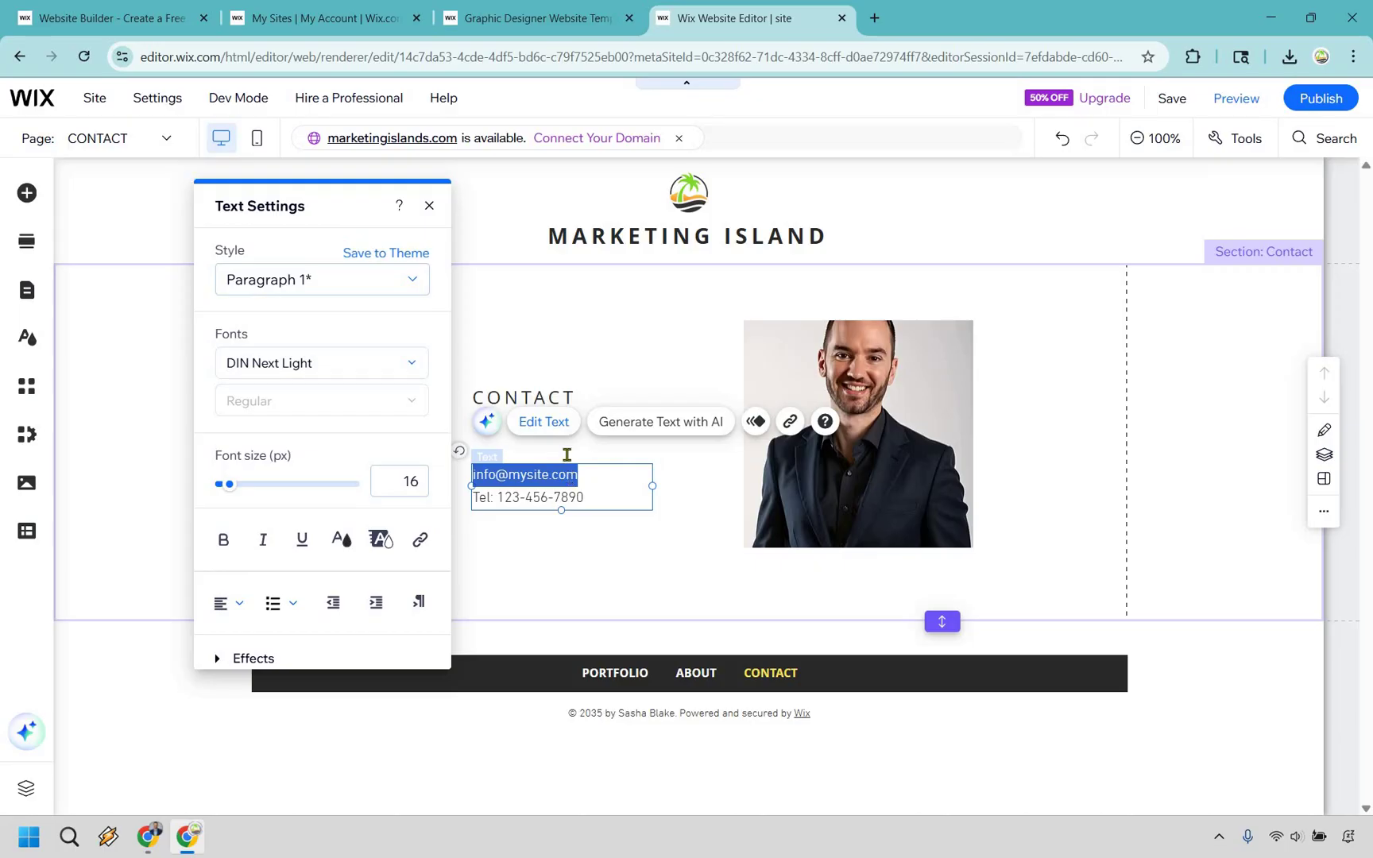
{"action": "left_click", "coordinate": [790, 429]}
{"action": "left_click", "coordinate": [522, 488]}
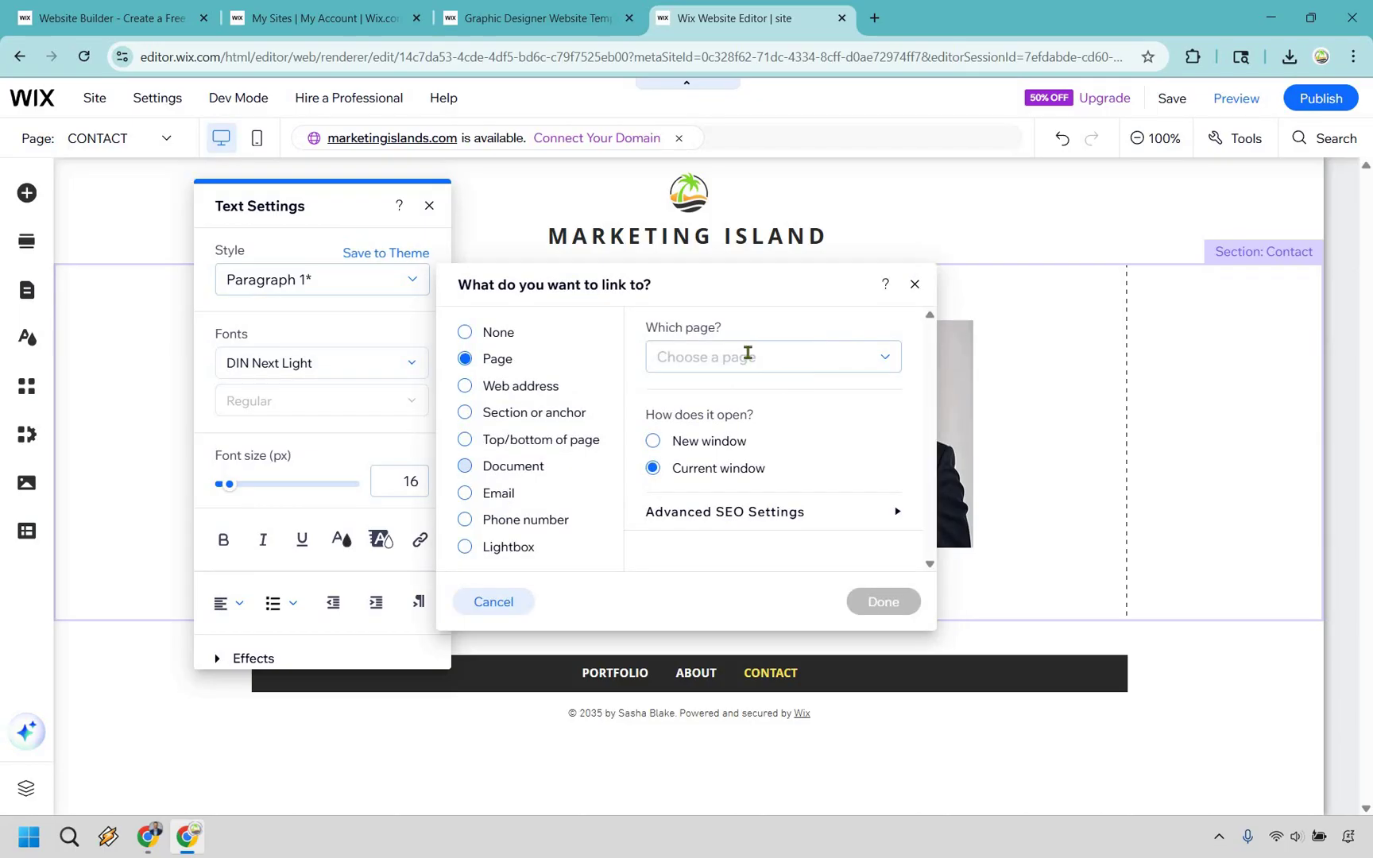
{"action": "key", "text": "ctrl+v"}
{"action": "left_click", "coordinate": [753, 441]}
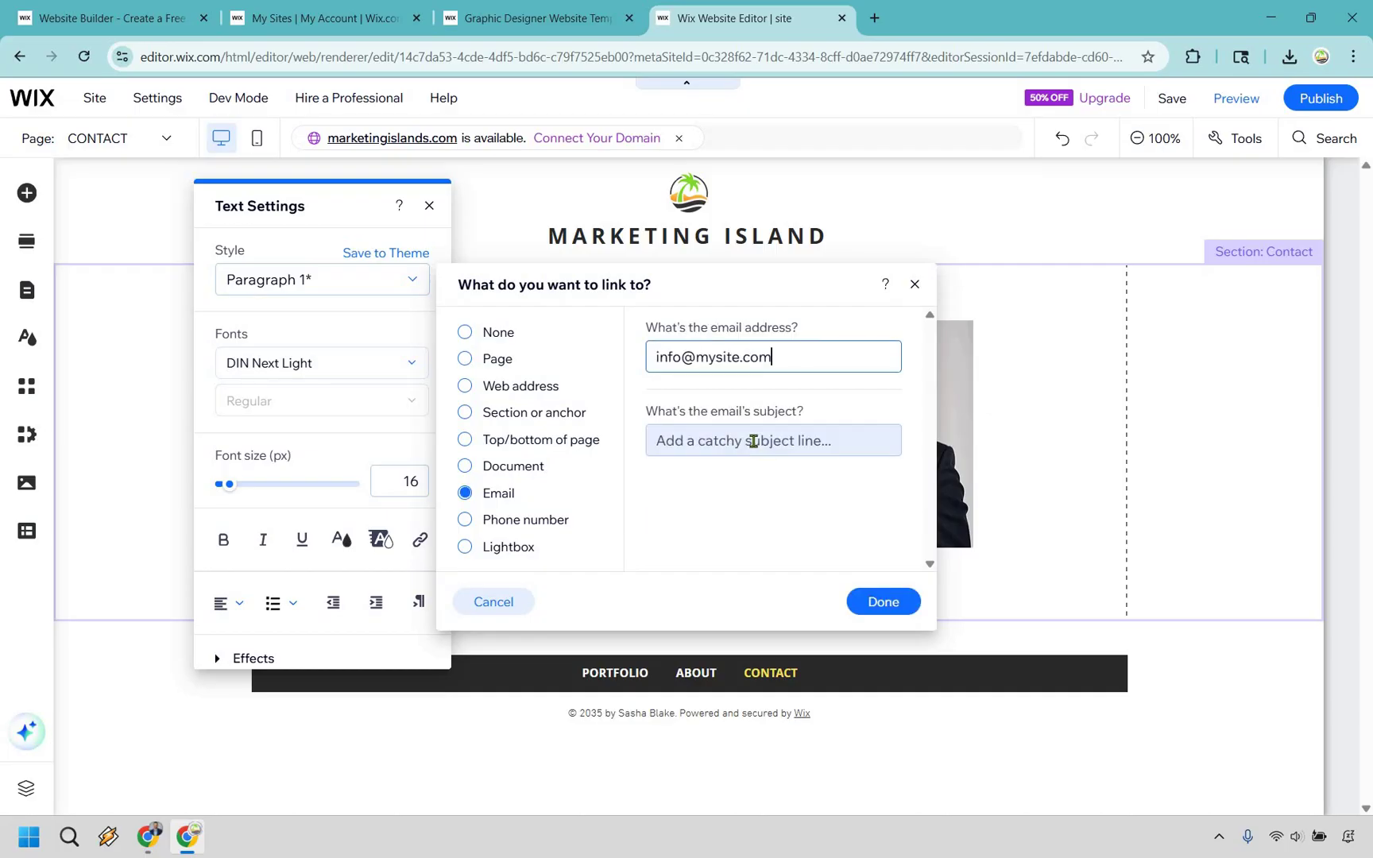
{"action": "type", "text": "heyo"}
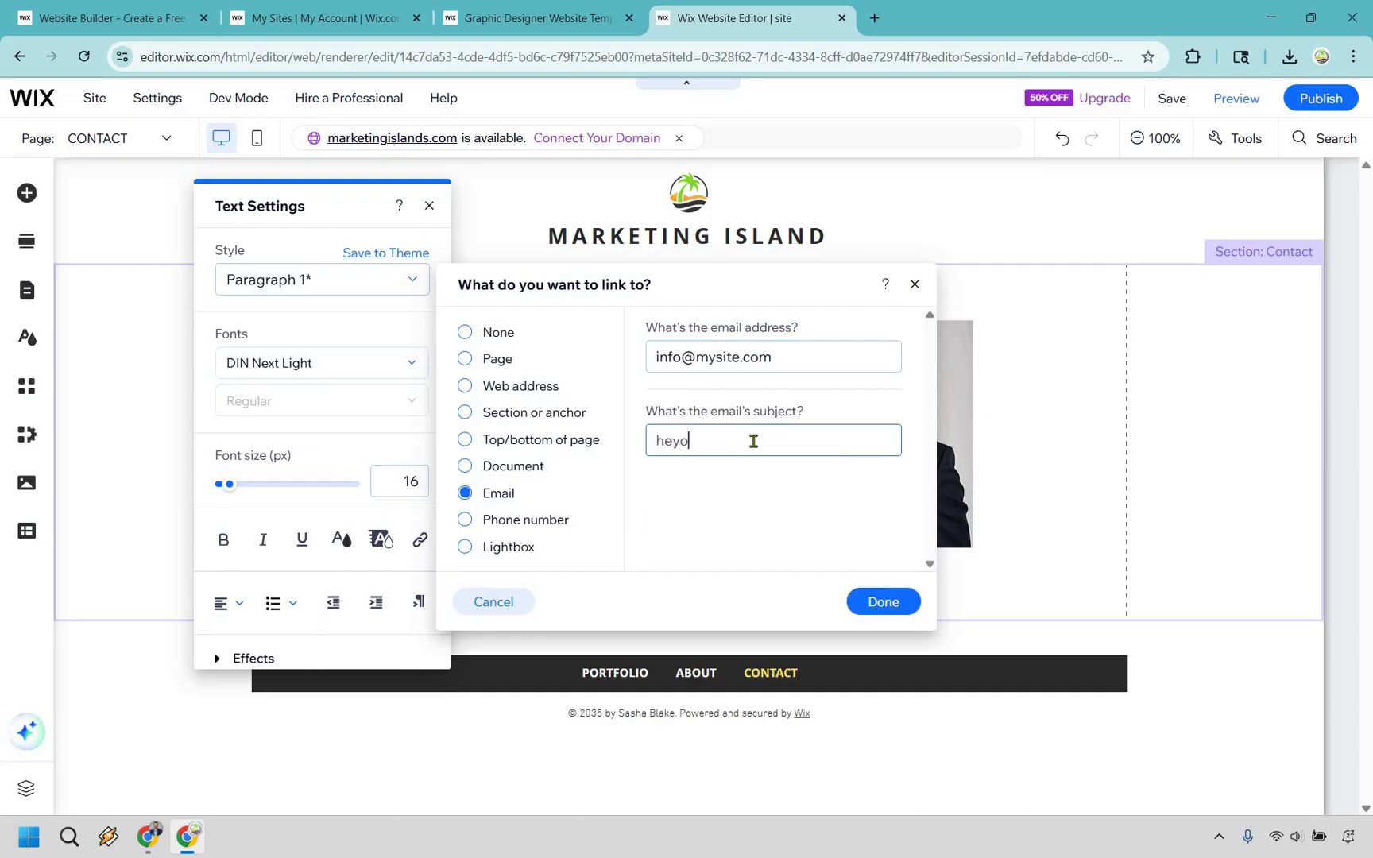
{"action": "left_click", "coordinate": [884, 601]}
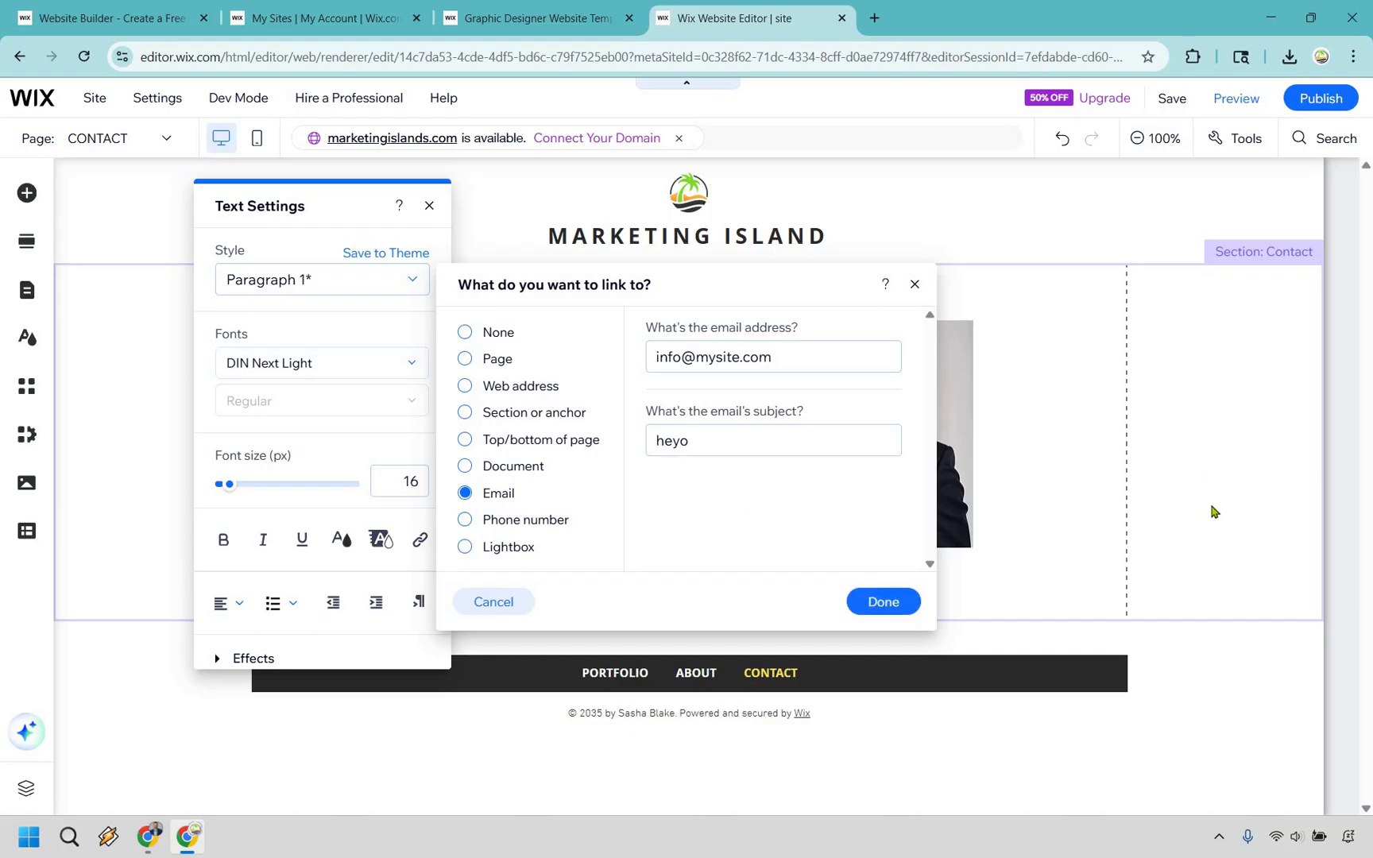
{"action": "left_click", "coordinate": [1212, 511]}
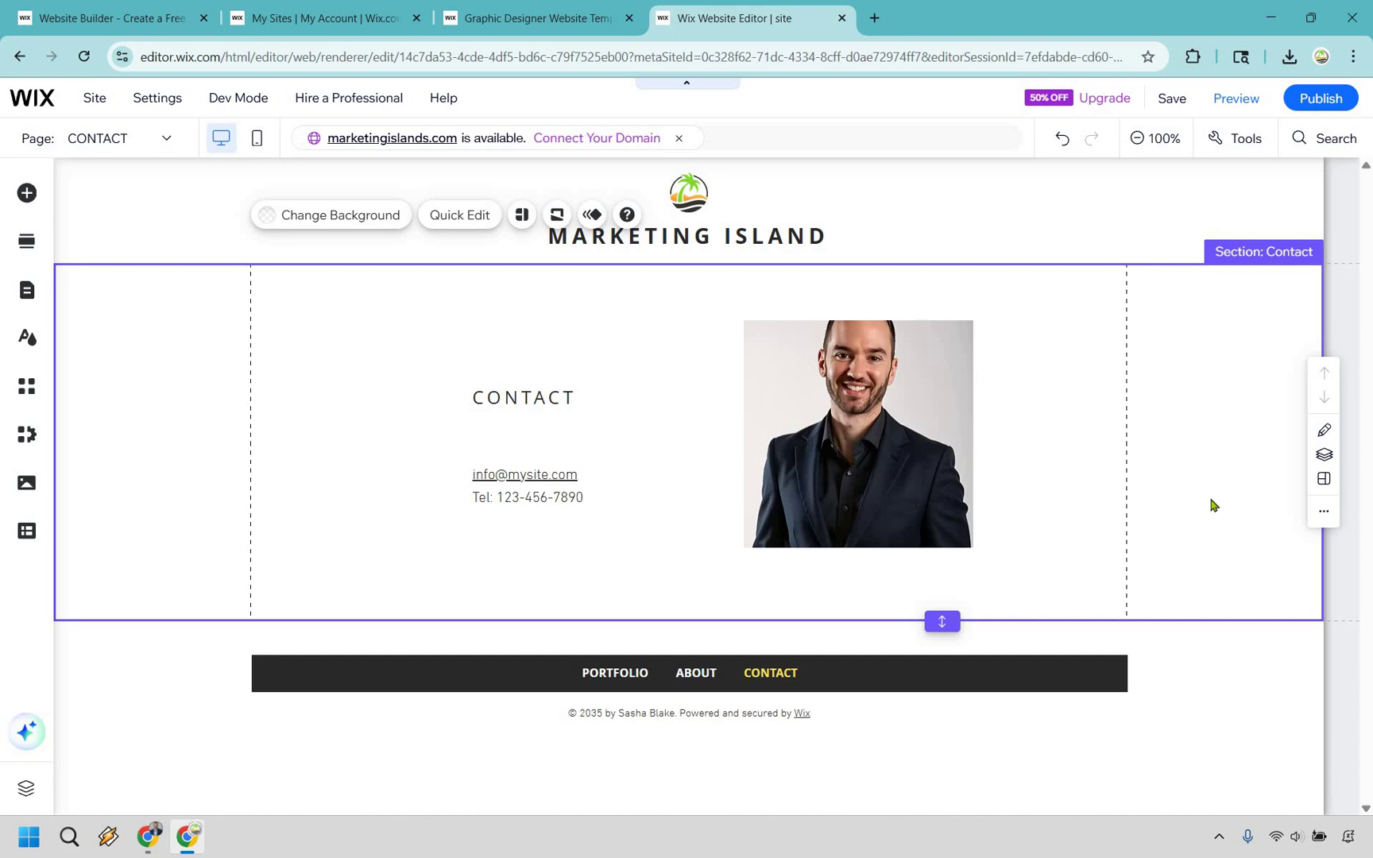
Save the Marketing Island site and review its list of pages
{"action": "left_click", "coordinate": [1173, 97]}
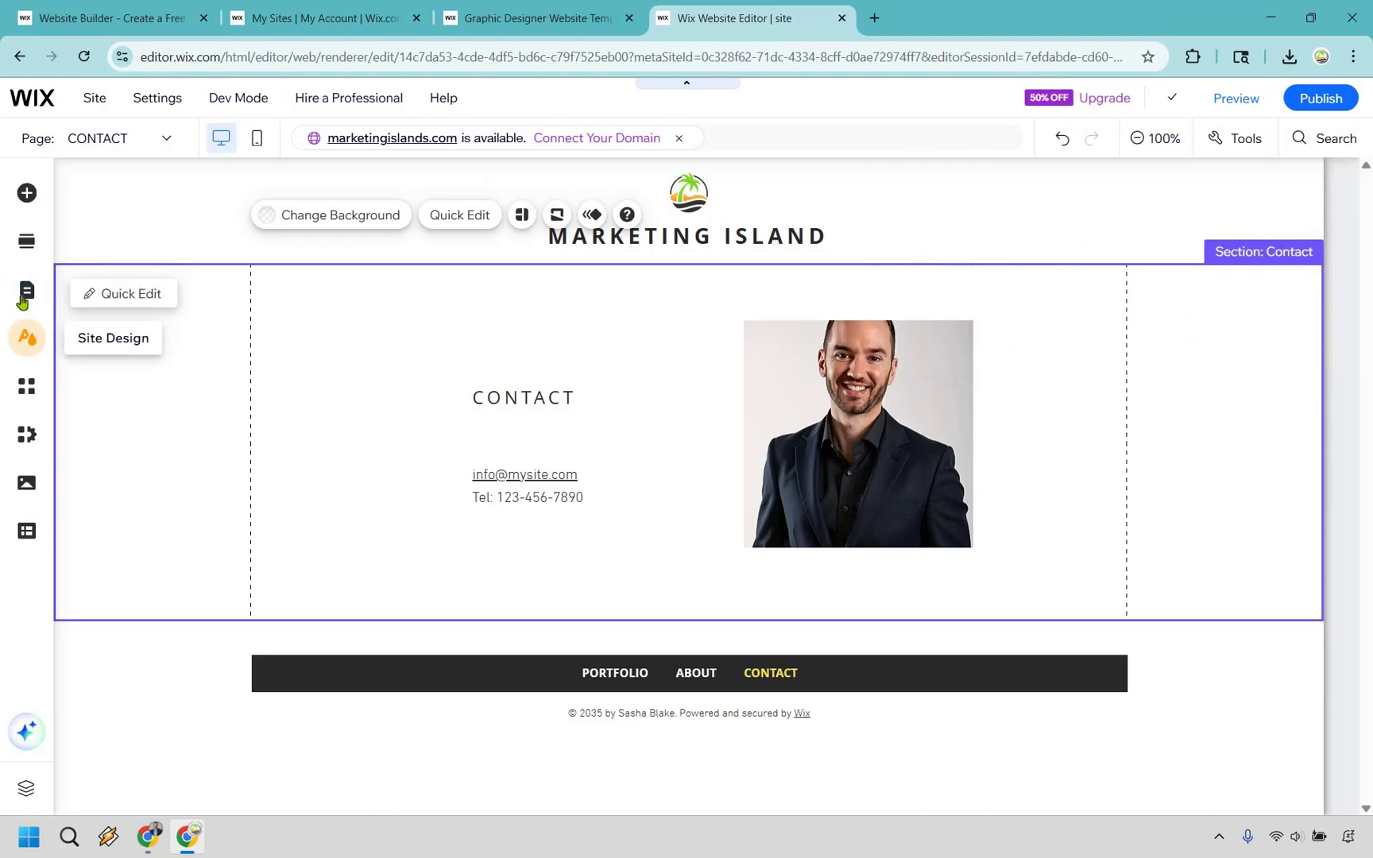
{"action": "left_click", "coordinate": [25, 294]}
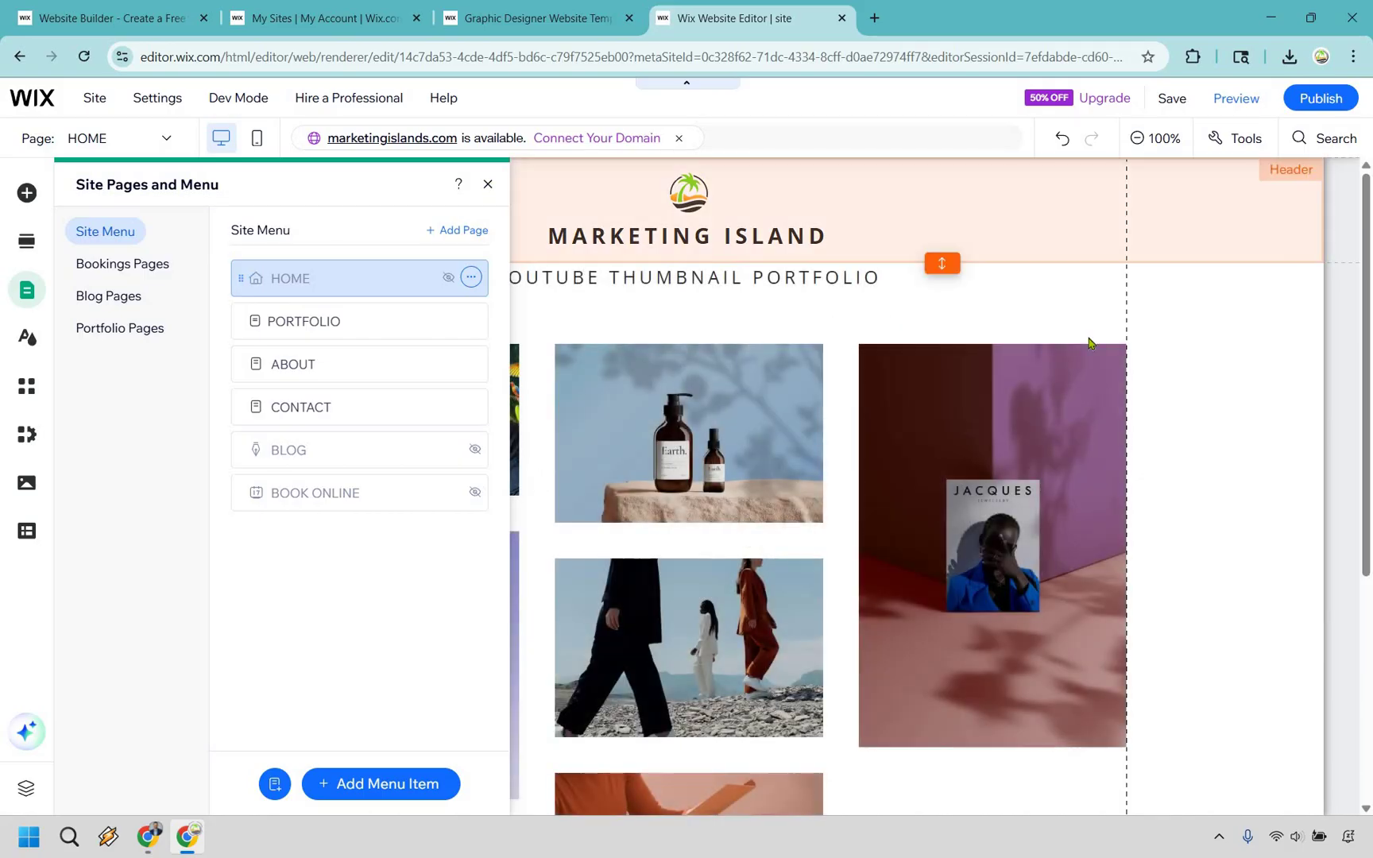
{"action": "left_click", "coordinate": [1275, 383]}
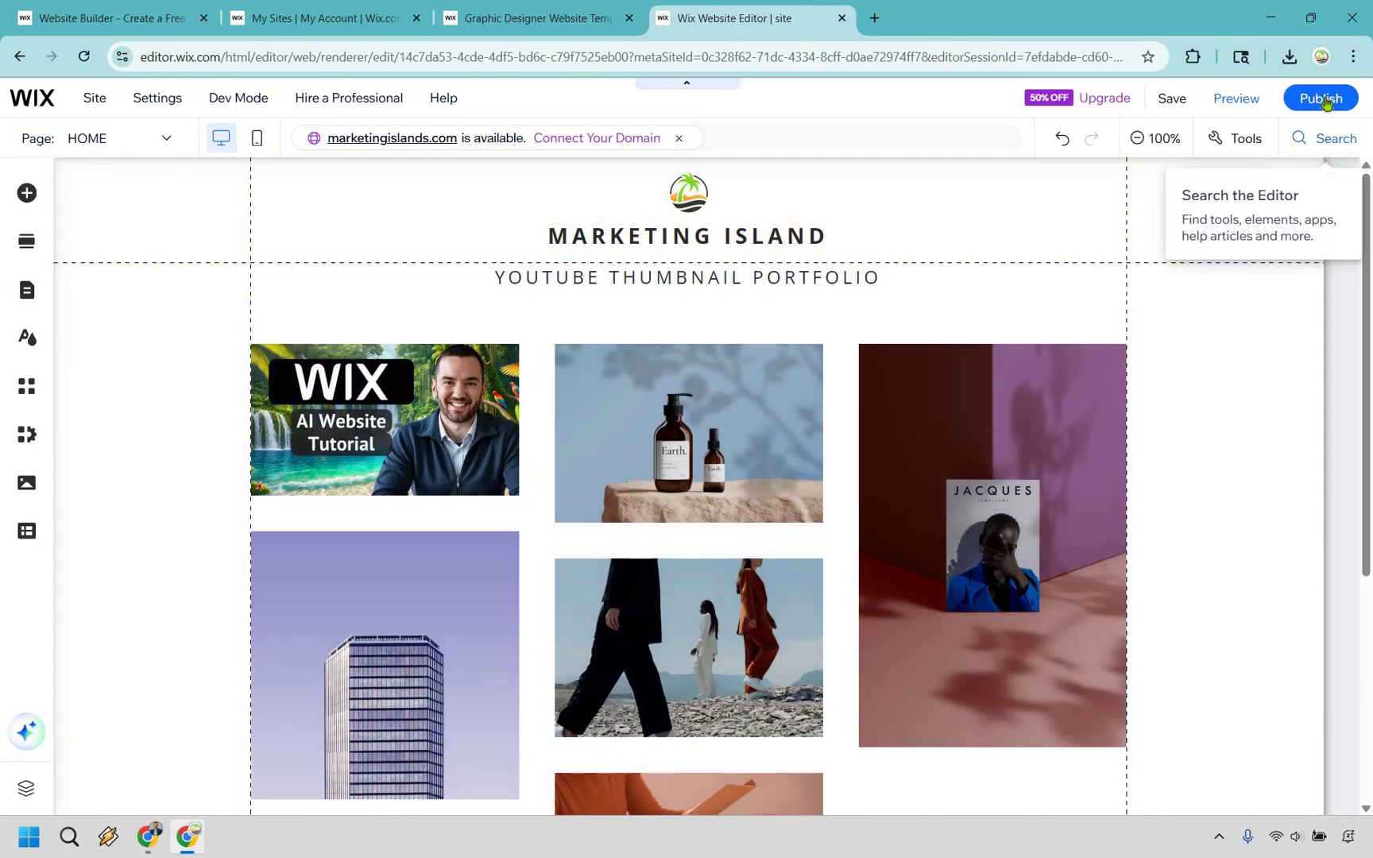
Publish the site live, then dismiss the Congratulations dialog and mobile-editing prompt
{"action": "left_click", "coordinate": [1323, 98]}
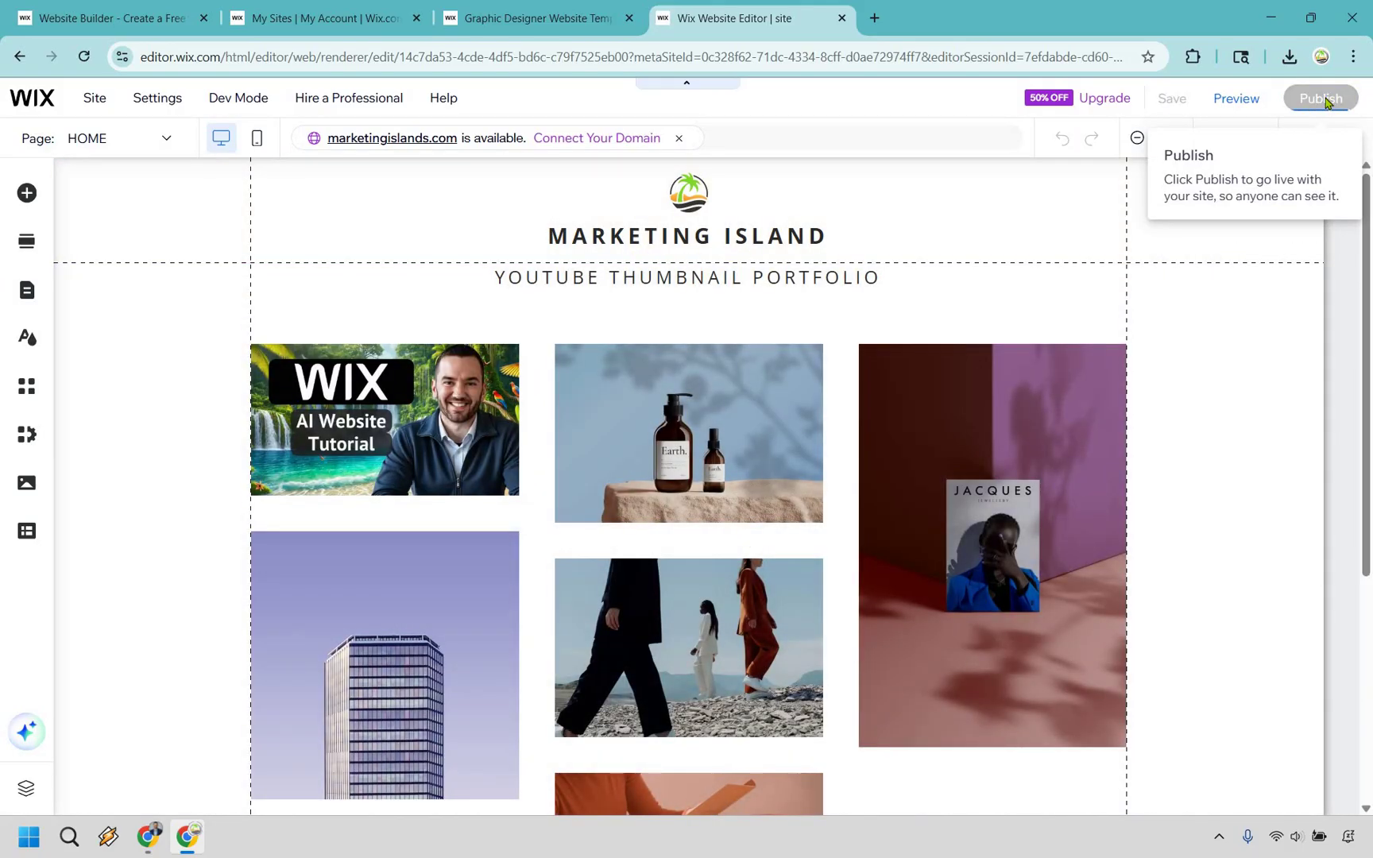
{"action": "left_click", "coordinate": [914, 615]}
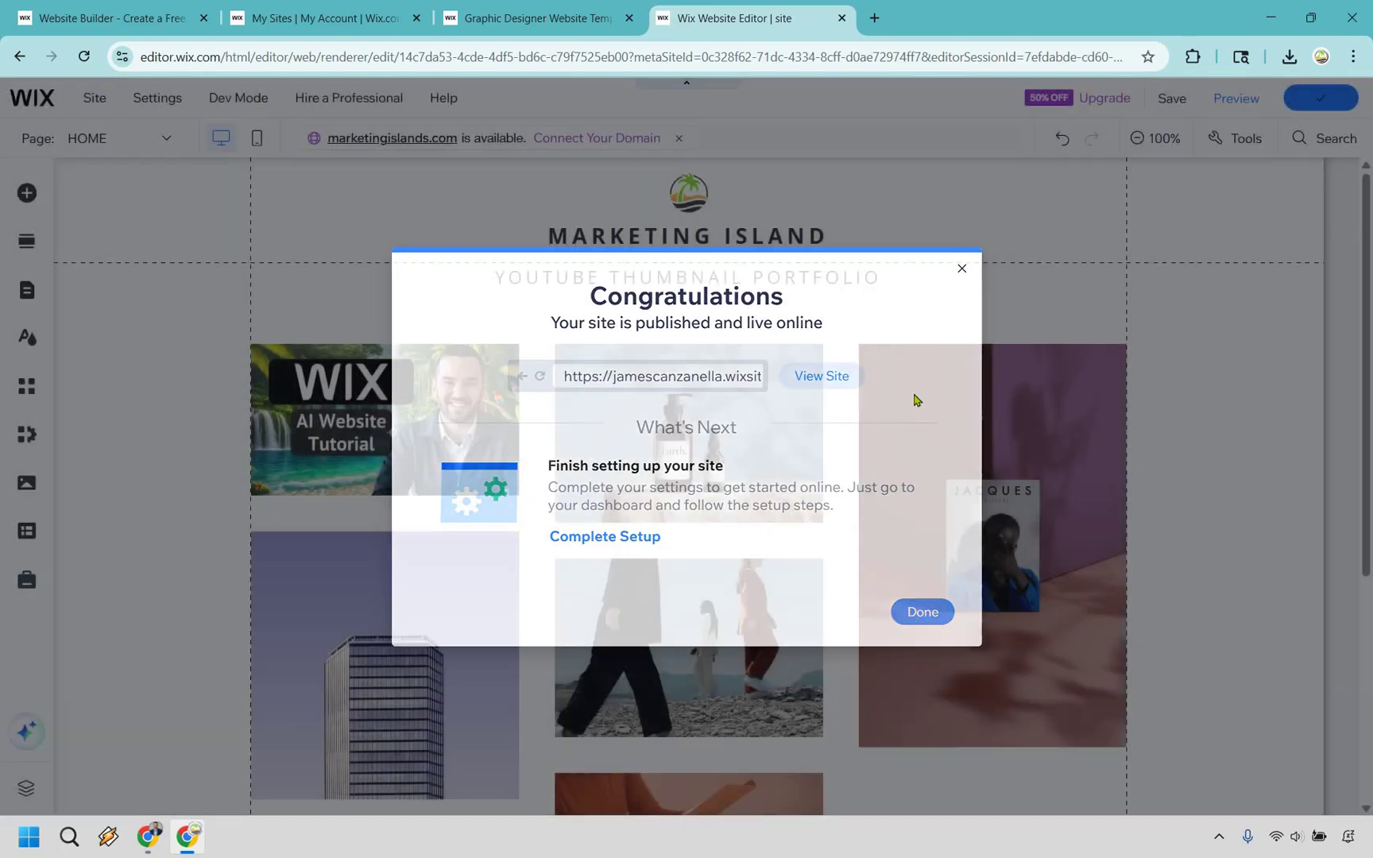
{"action": "key", "text": "space"}
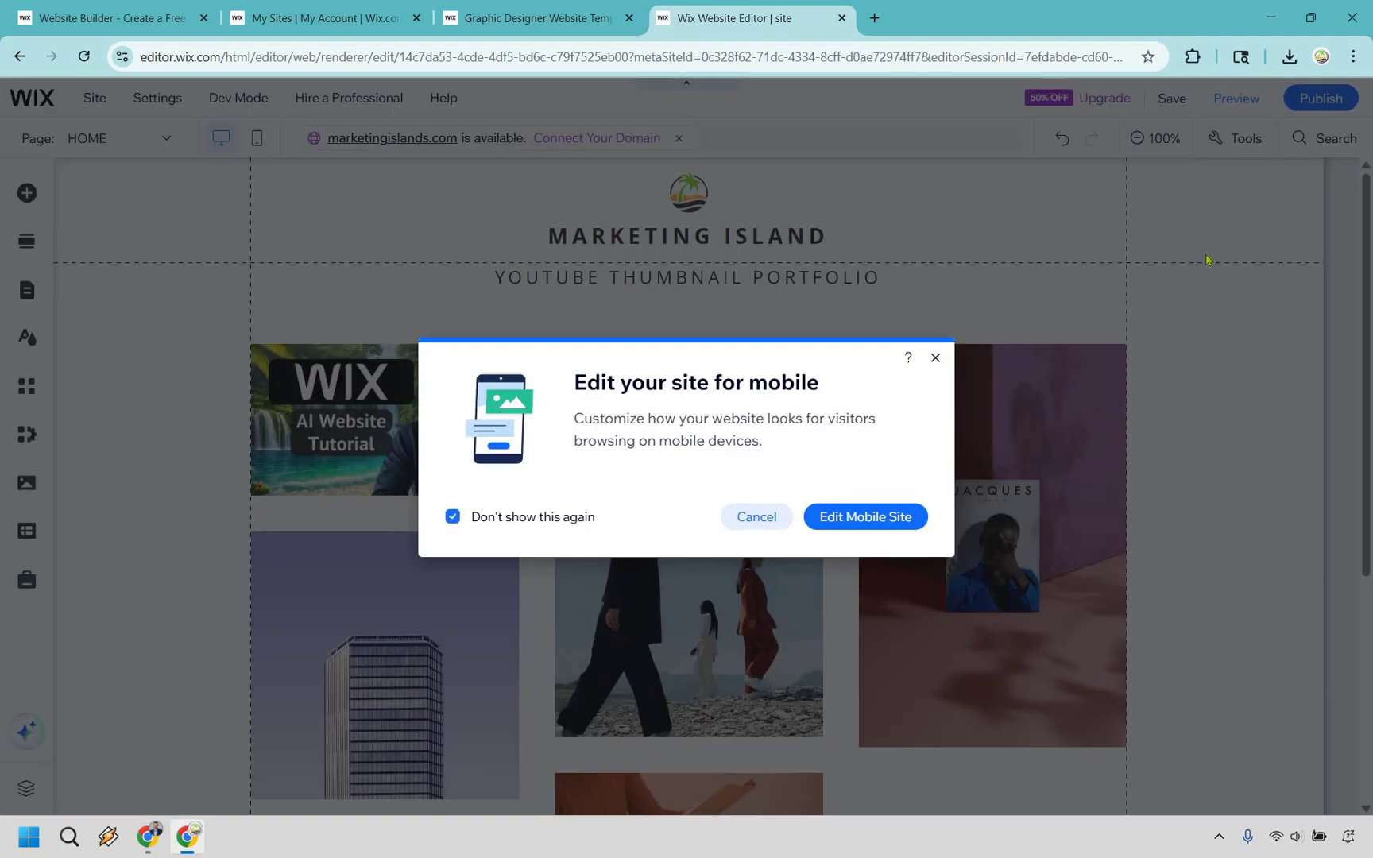
{"action": "left_click", "coordinate": [1306, 103]}
{"action": "mouse_move", "coordinate": [1314, 133]}
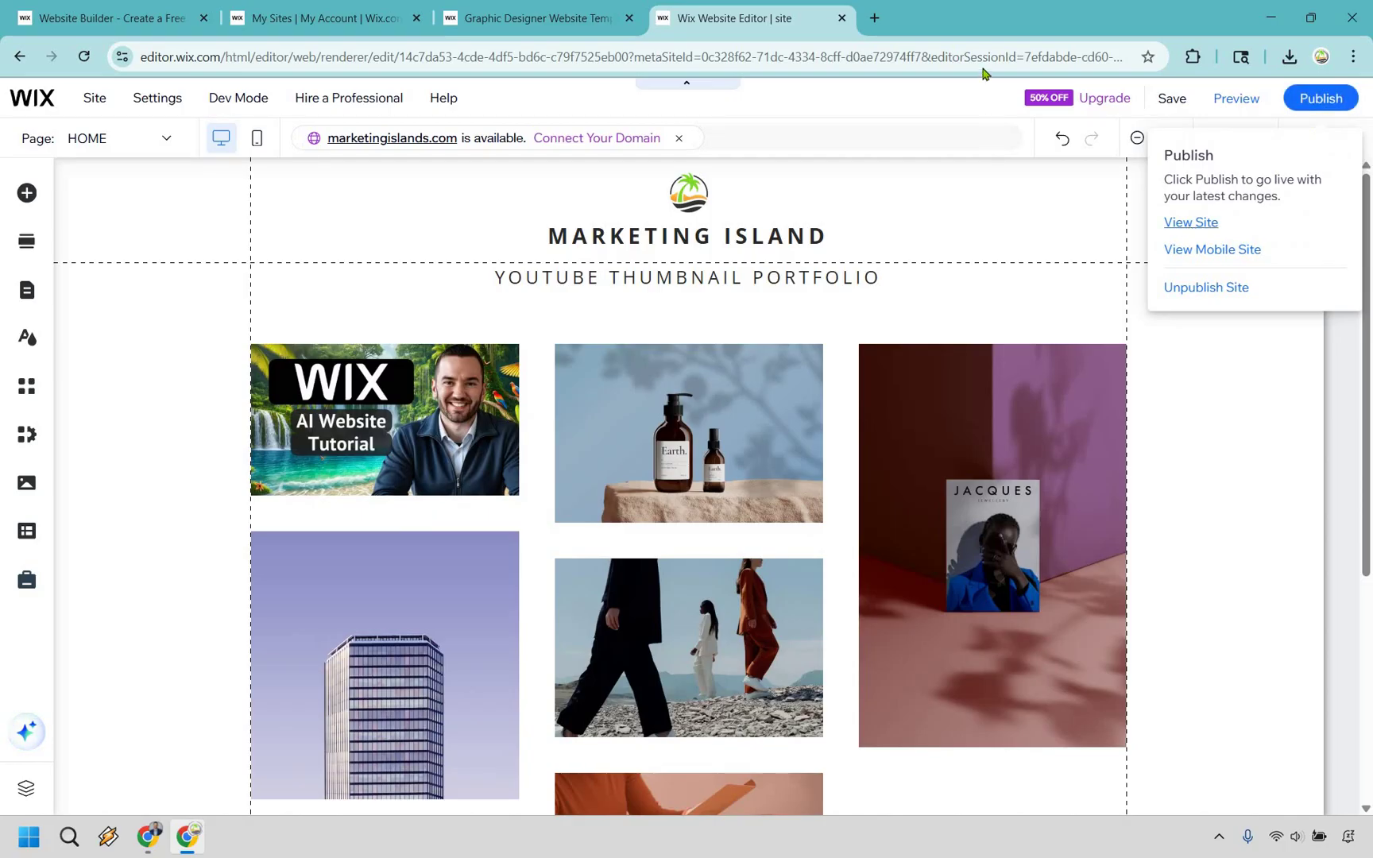
View the live published Marketing Island site in a new tab
{"action": "left_click", "coordinate": [1190, 222]}
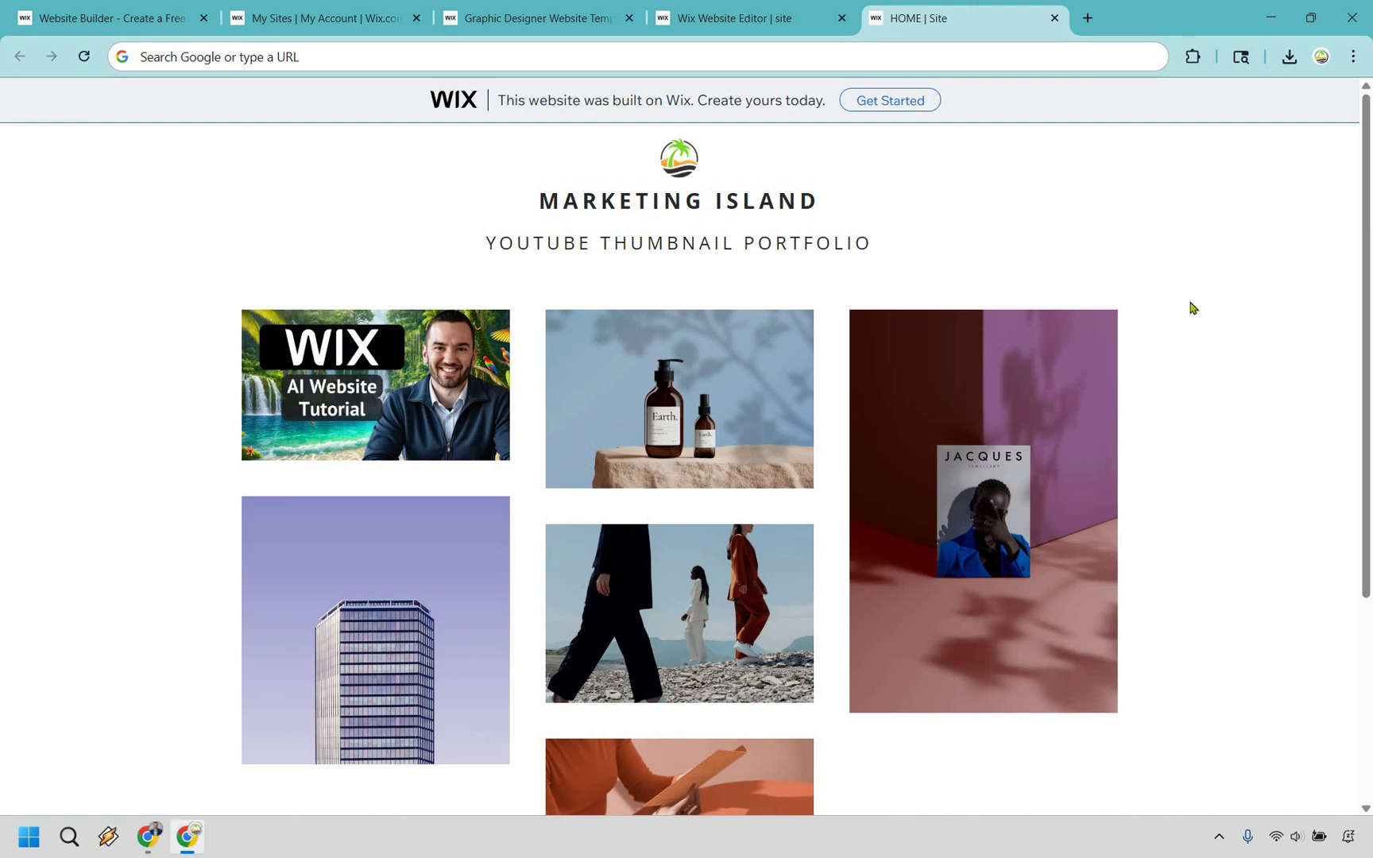
{"action": "scroll", "coordinate": [1260, 338], "scroll_direction": "down", "scroll_amount": 4}
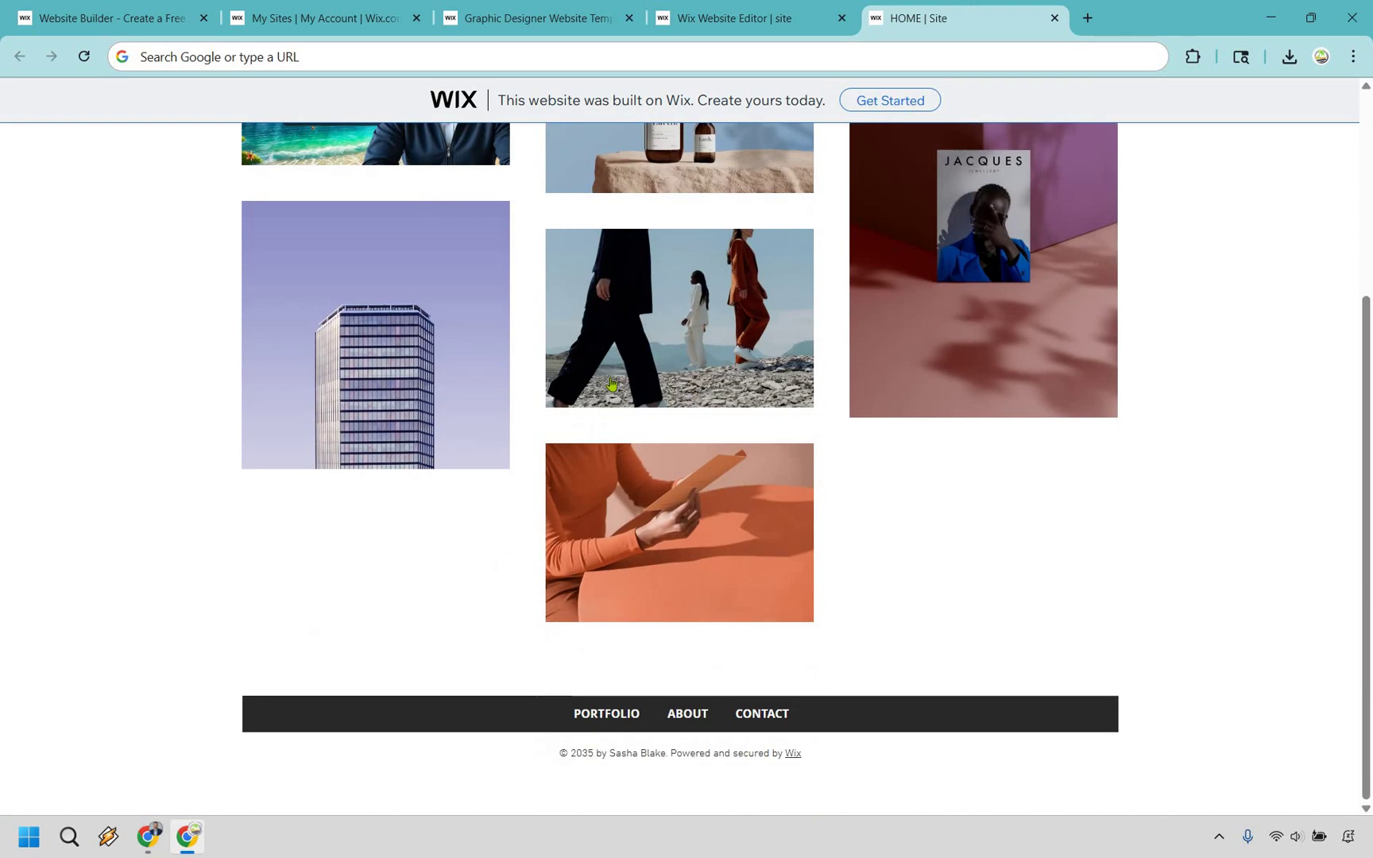
{"action": "scroll", "coordinate": [358, 386], "scroll_direction": "up", "scroll_amount": 4}
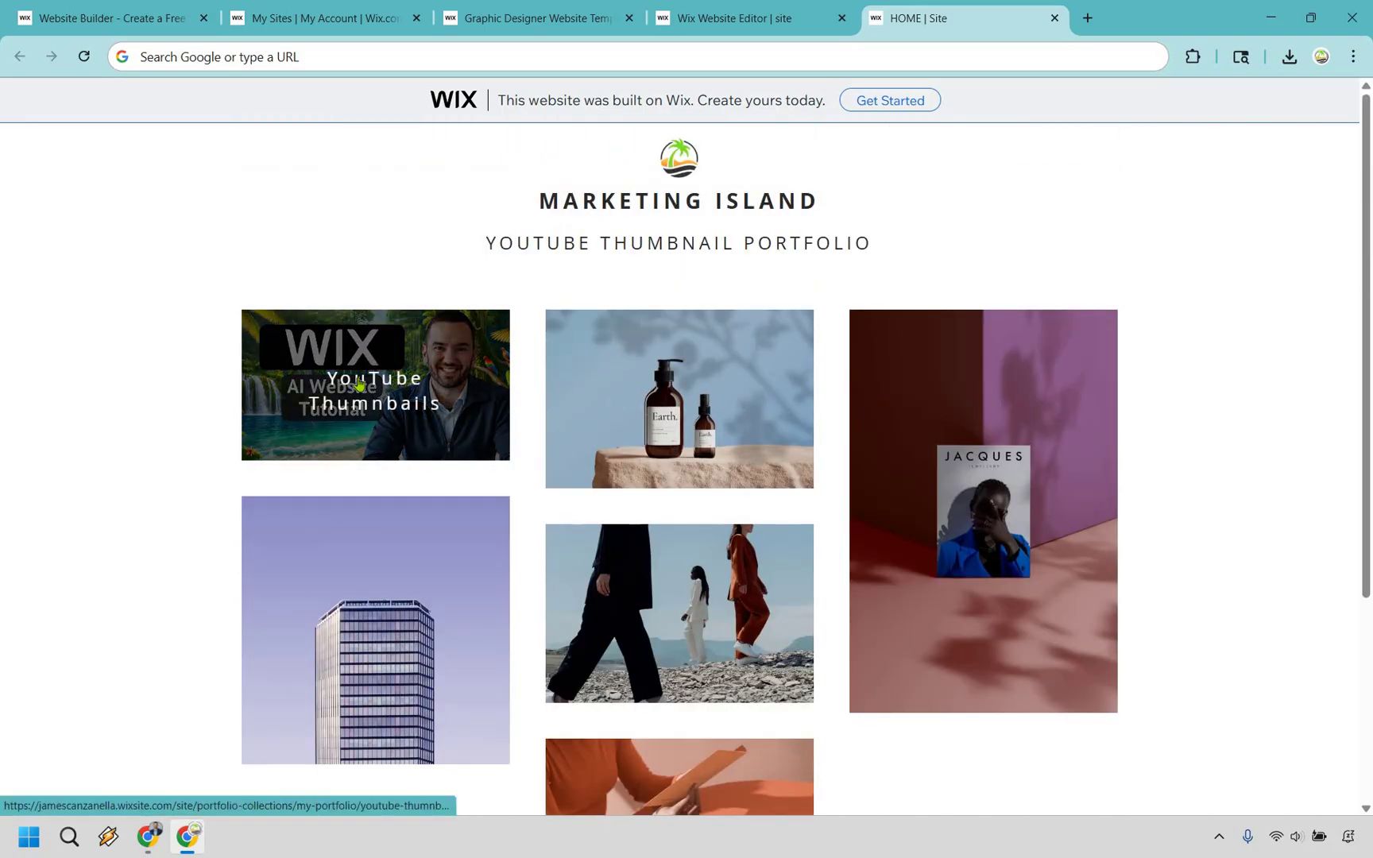
Browse the YouTube Thumbnails project page, then return to the home gallery
{"action": "left_click", "coordinate": [477, 342]}
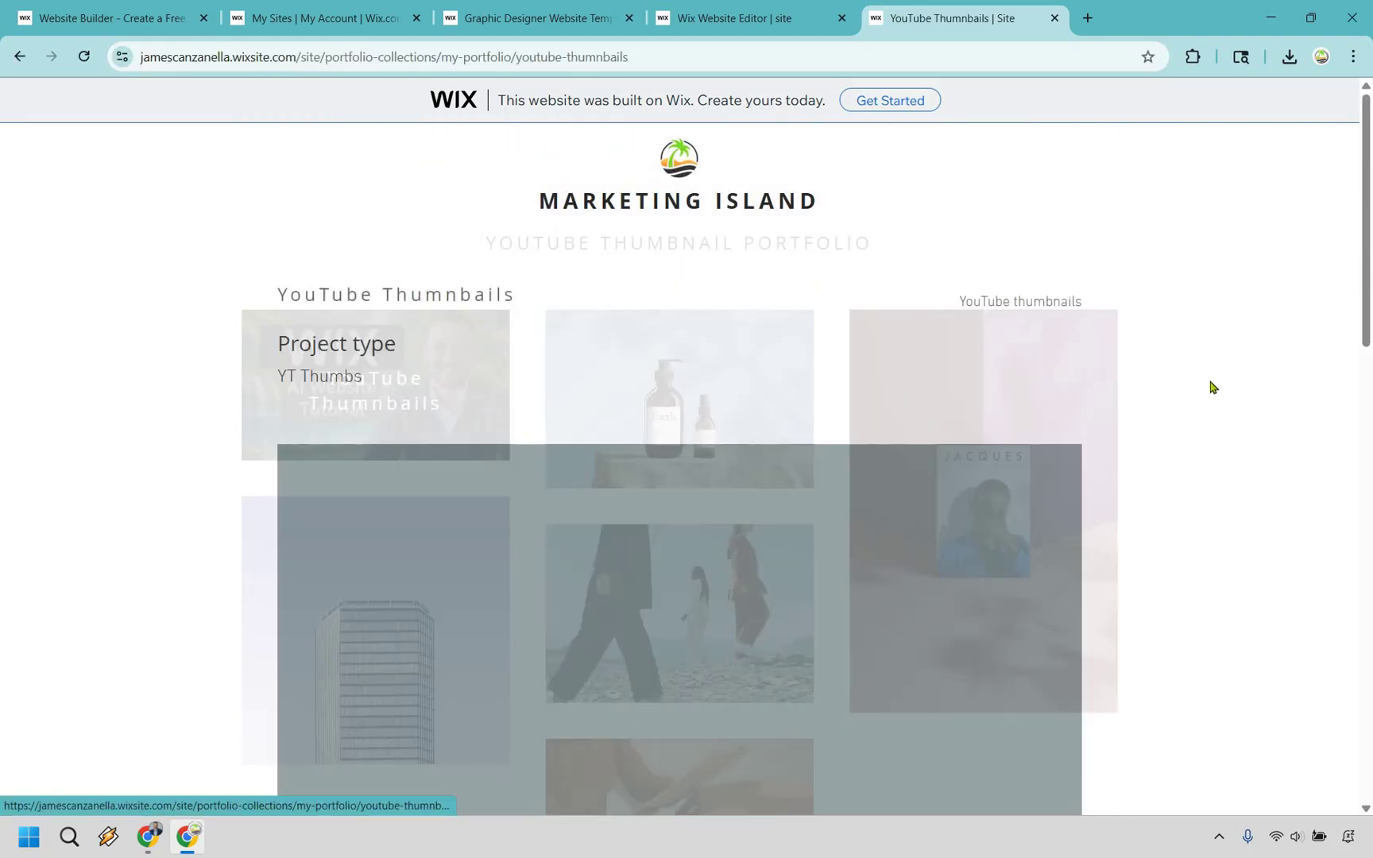
{"action": "scroll", "coordinate": [919, 512], "scroll_direction": "down", "scroll_amount": 8}
{"action": "scroll", "coordinate": [919, 512], "scroll_direction": "down", "scroll_amount": 7}
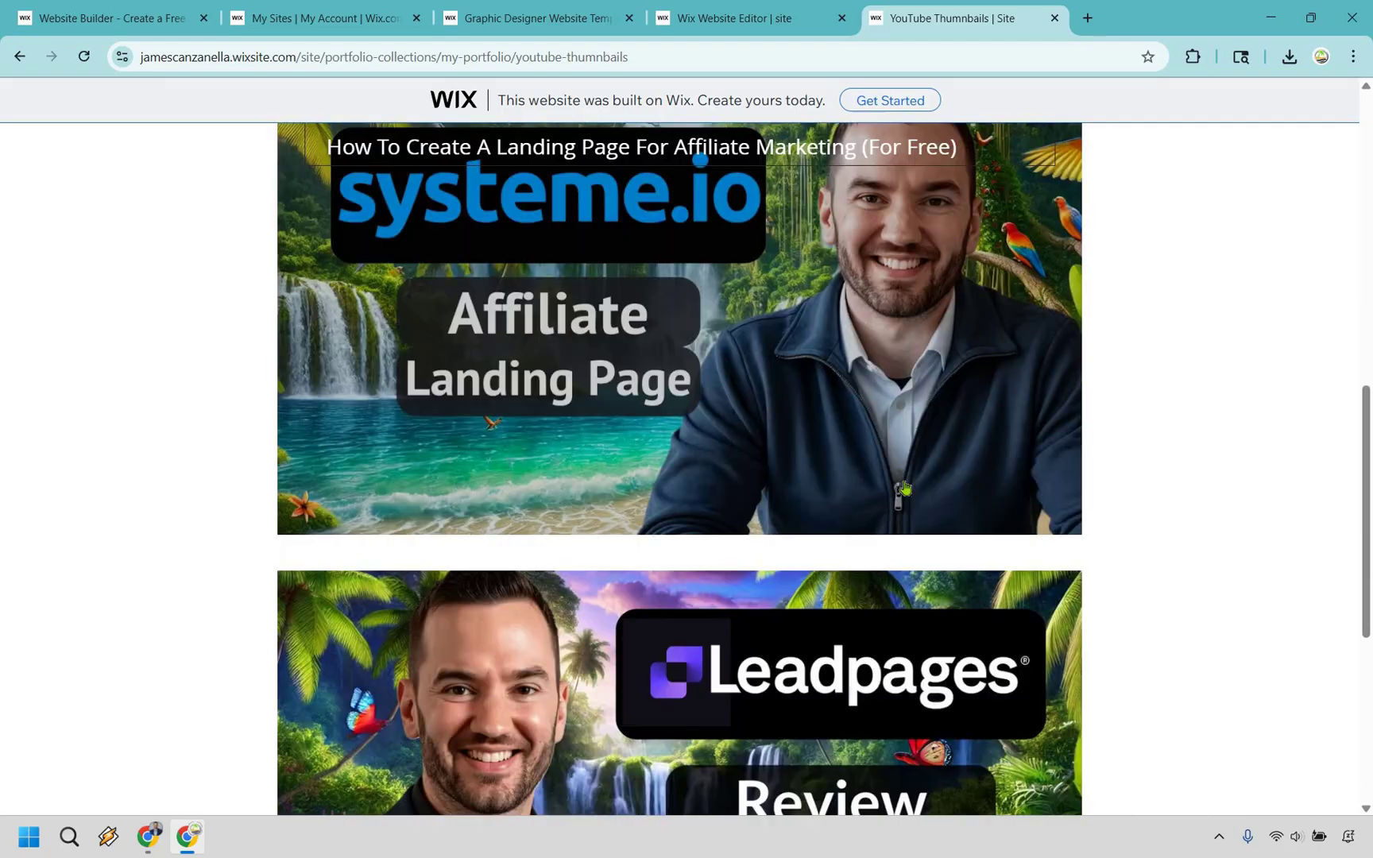
{"action": "scroll", "coordinate": [1208, 427], "scroll_direction": "up", "scroll_amount": 15}
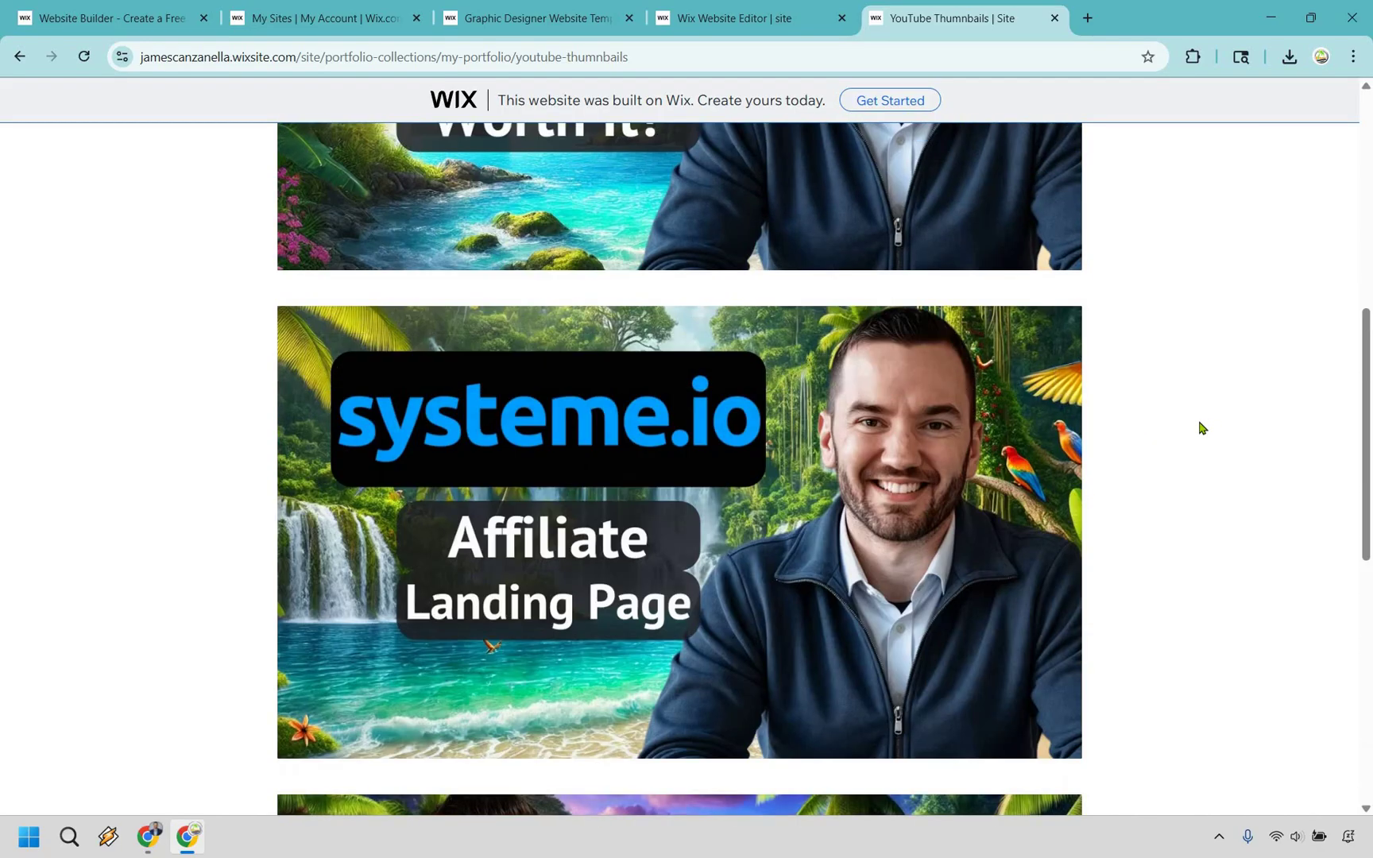
{"action": "left_click", "coordinate": [18, 59]}
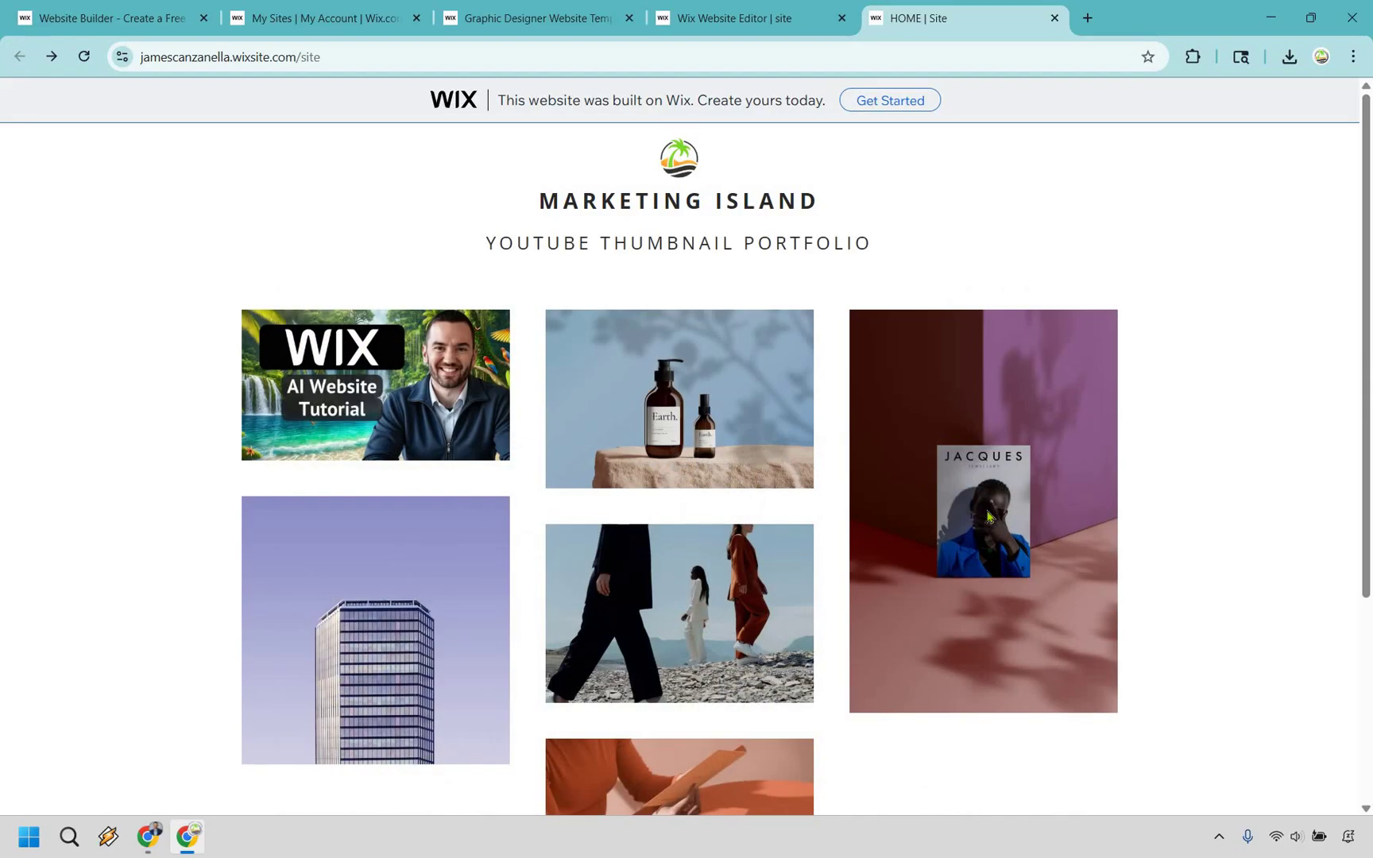
Confirm the About page's Contact Me button opens the Contact page, then close that tab
{"action": "scroll", "coordinate": [610, 680], "scroll_direction": "down", "scroll_amount": 4}
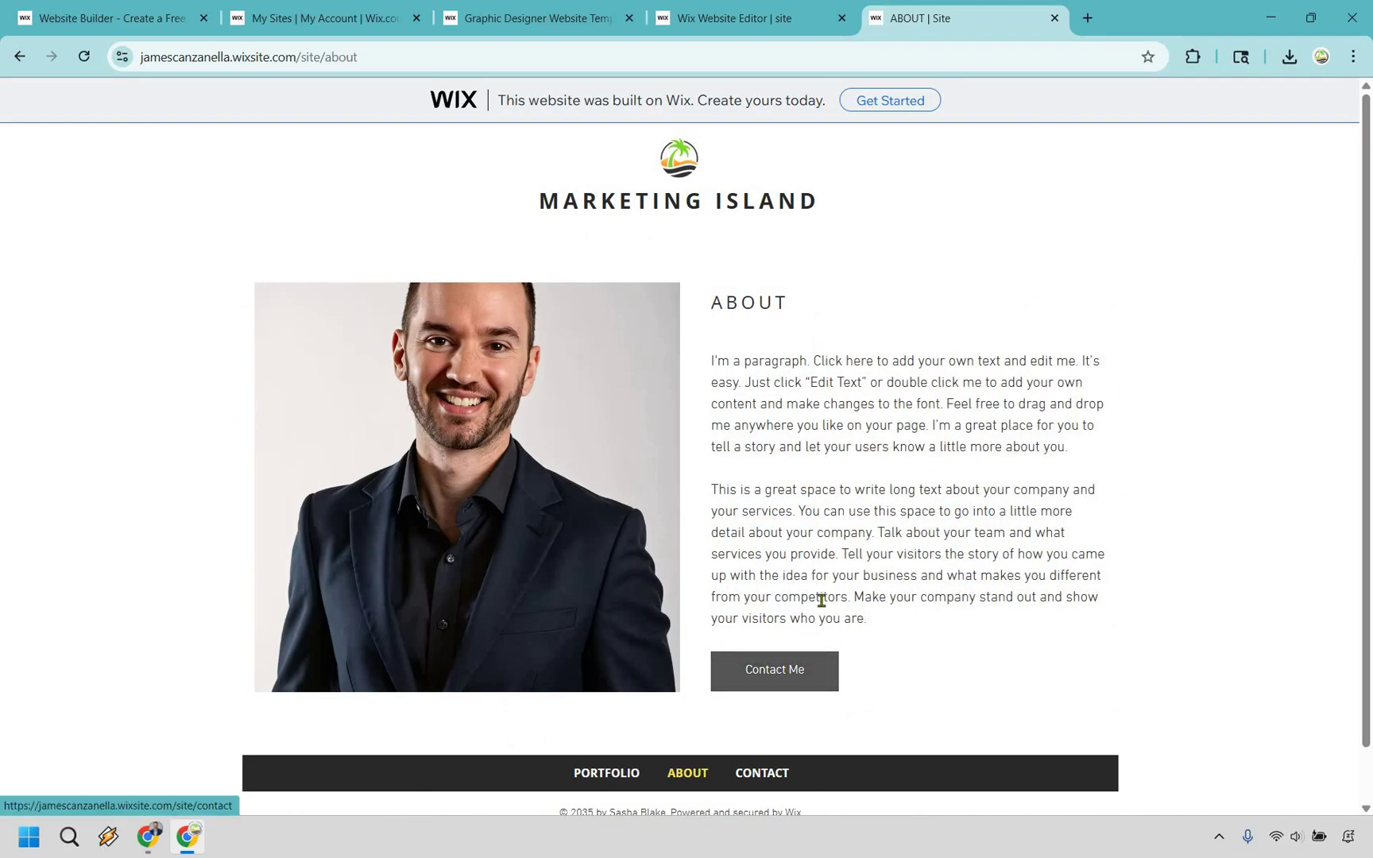
{"action": "left_click", "coordinate": [793, 672]}
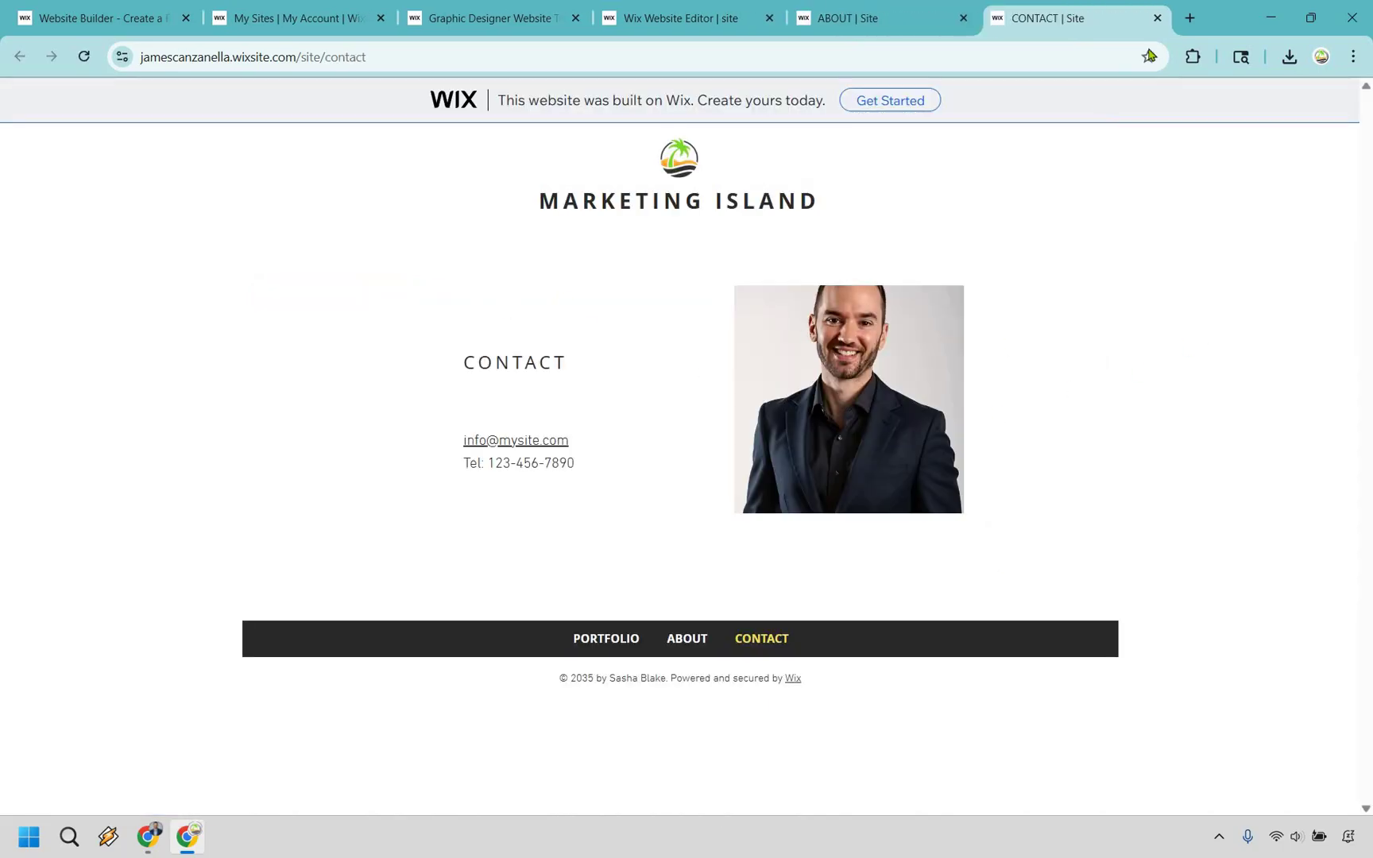
{"action": "key", "text": "ctrl+w"}
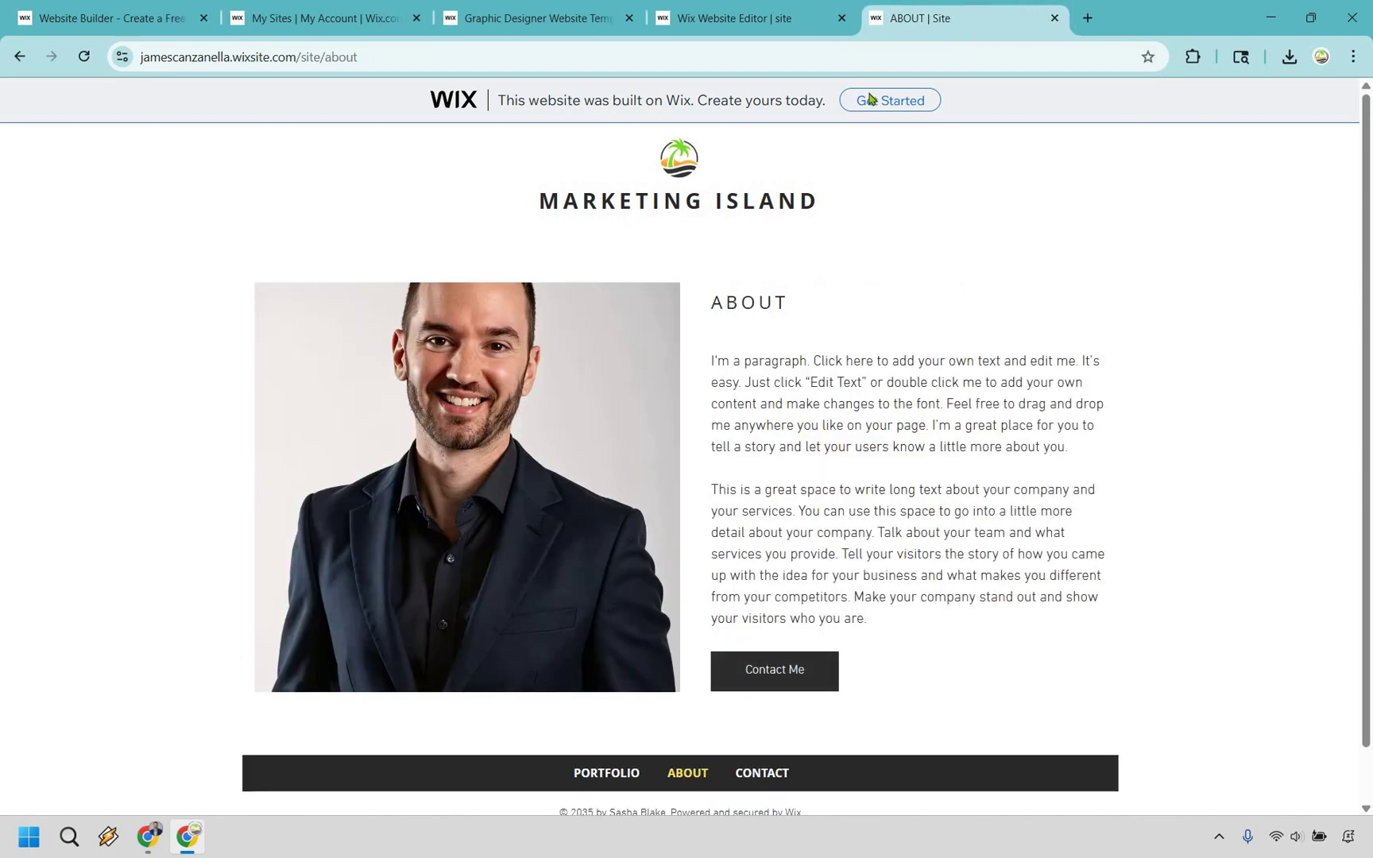